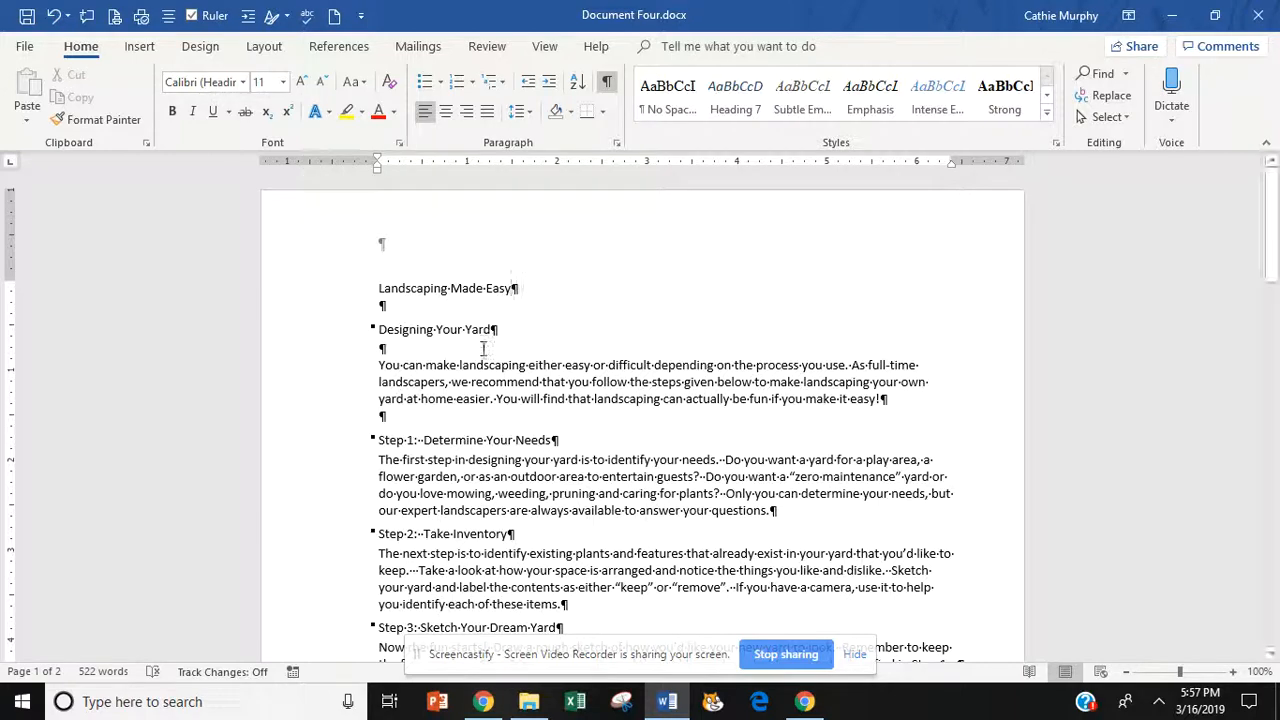
Set the font of the whole document to Times New Roman, size 12
key("ctrl+a")
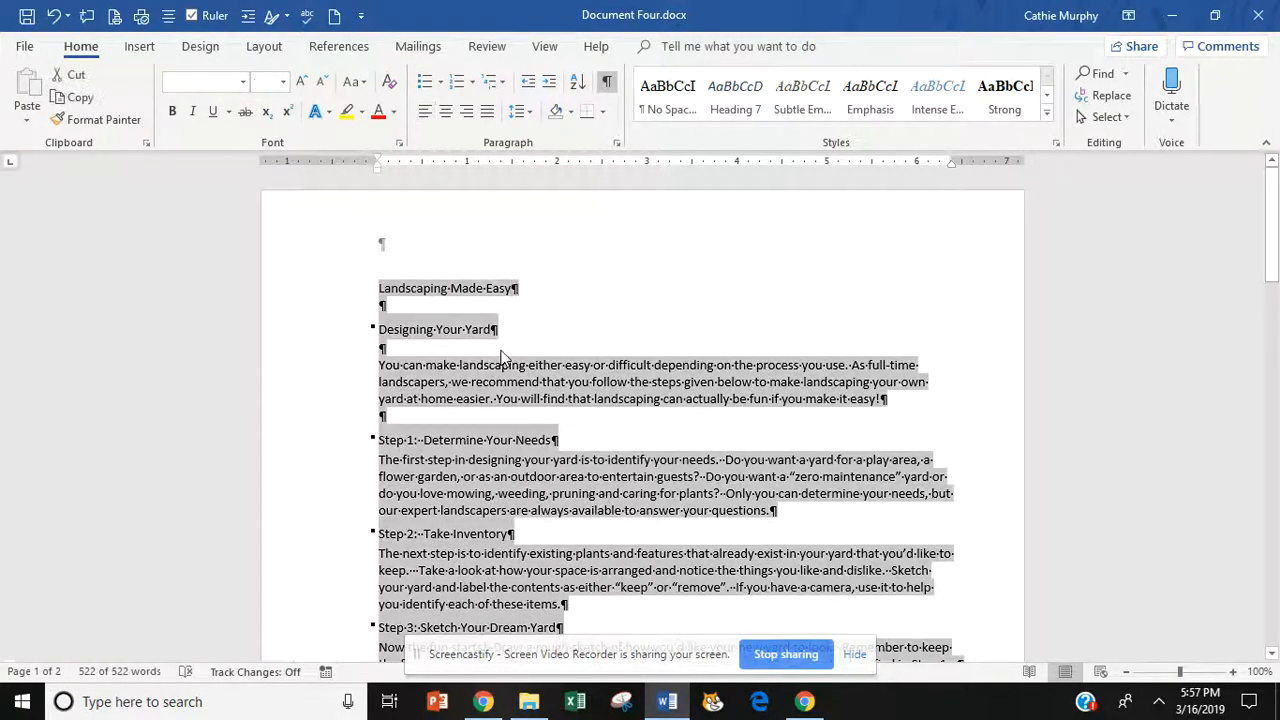
left_click(245, 84)
type("Times New Ro")
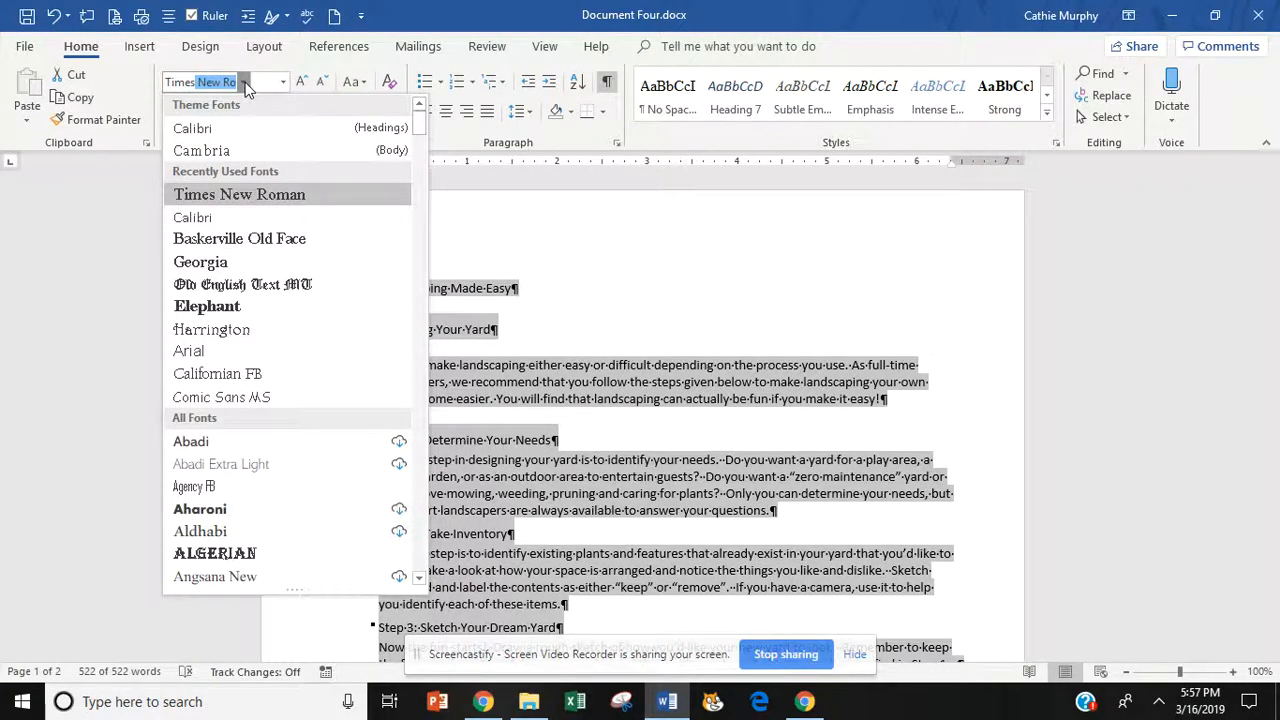
key("Return")
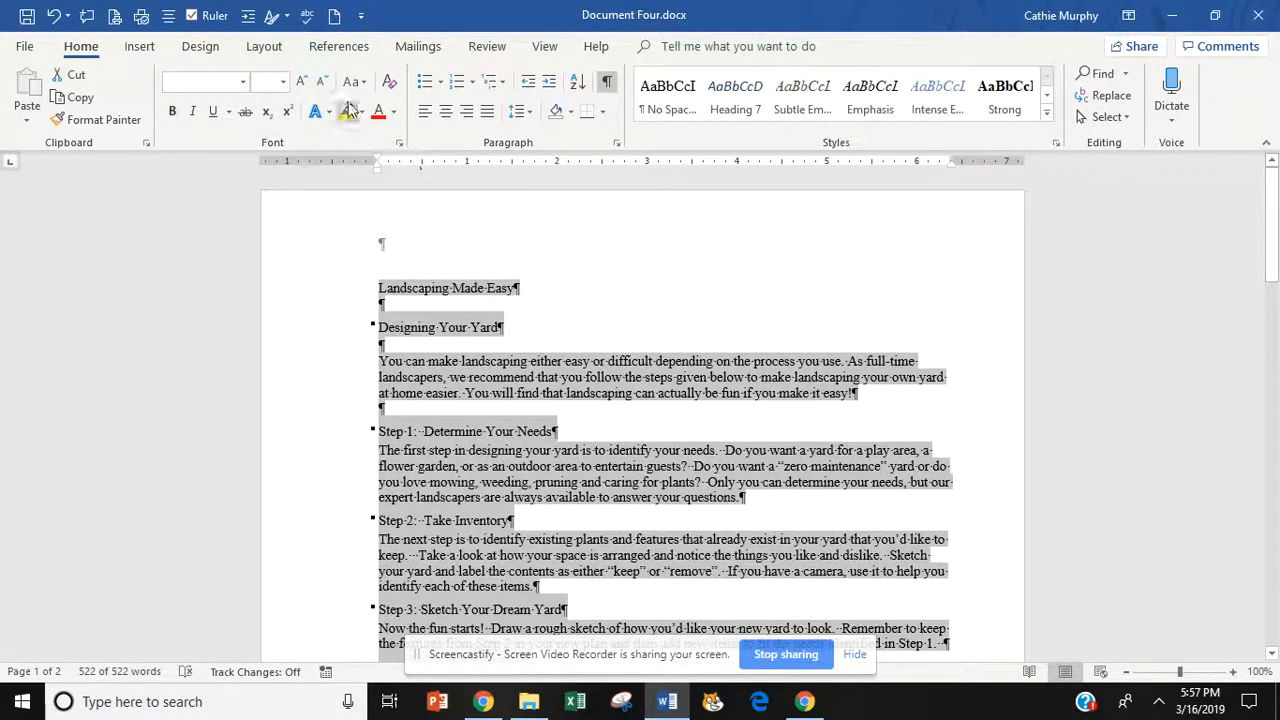
left_click(284, 82)
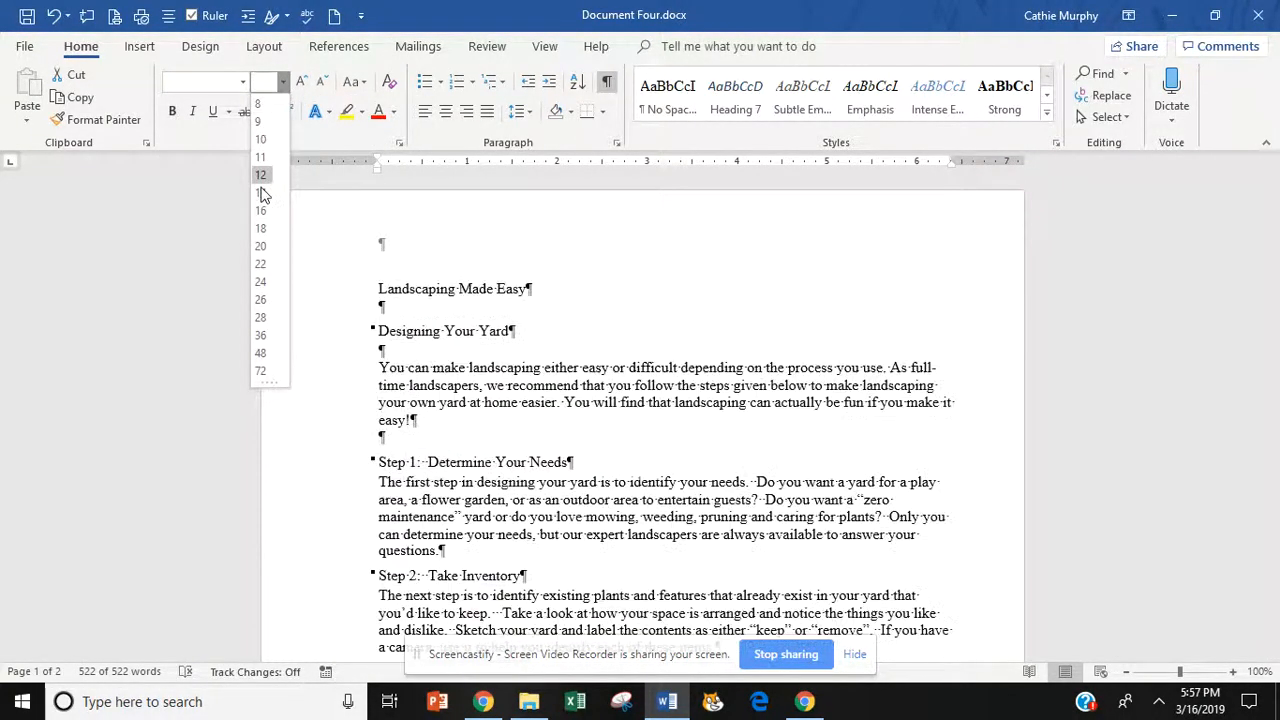
left_click(261, 177)
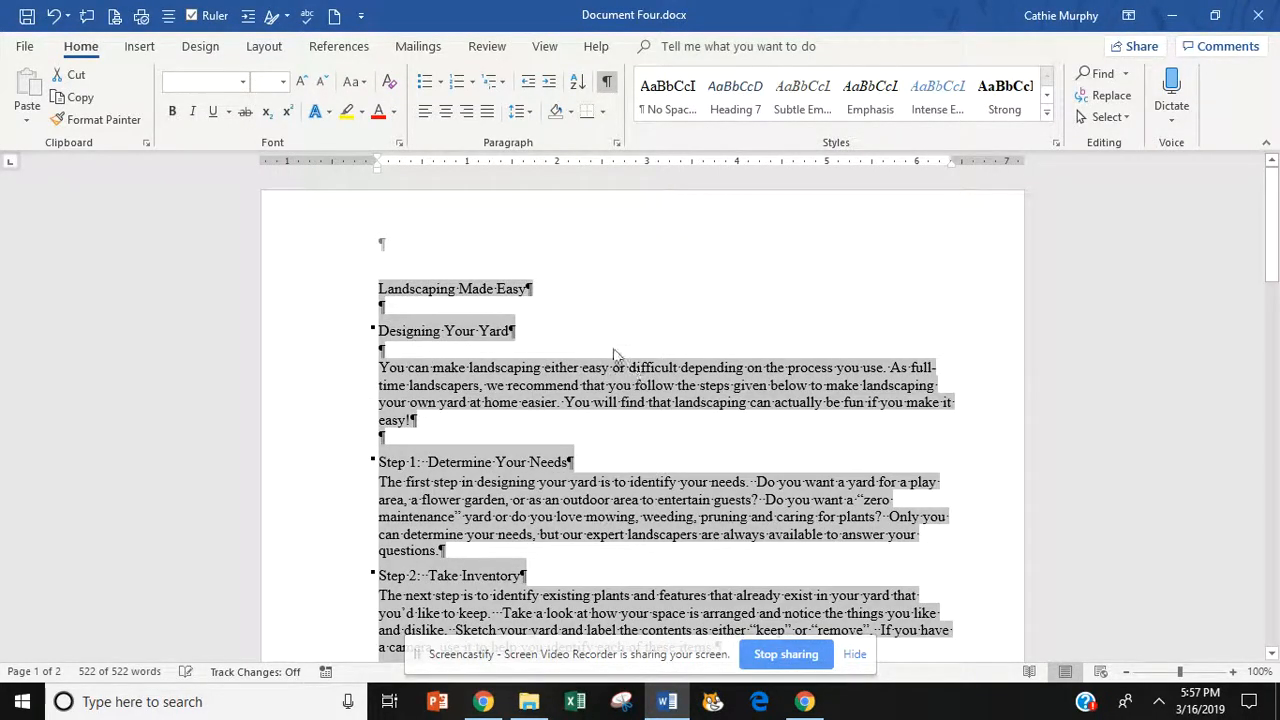
left_click(615, 352)
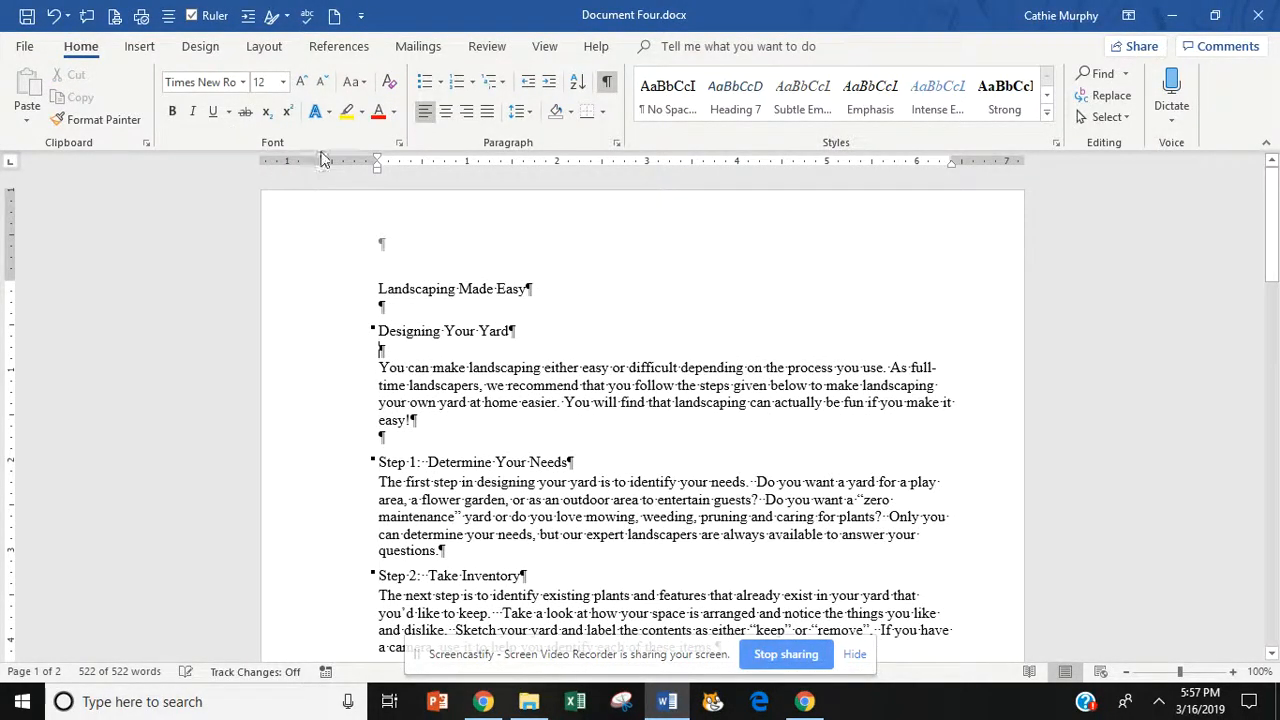
Set custom page margins of 1 inch for both the left and right sides of the whole document
left_click(265, 47)
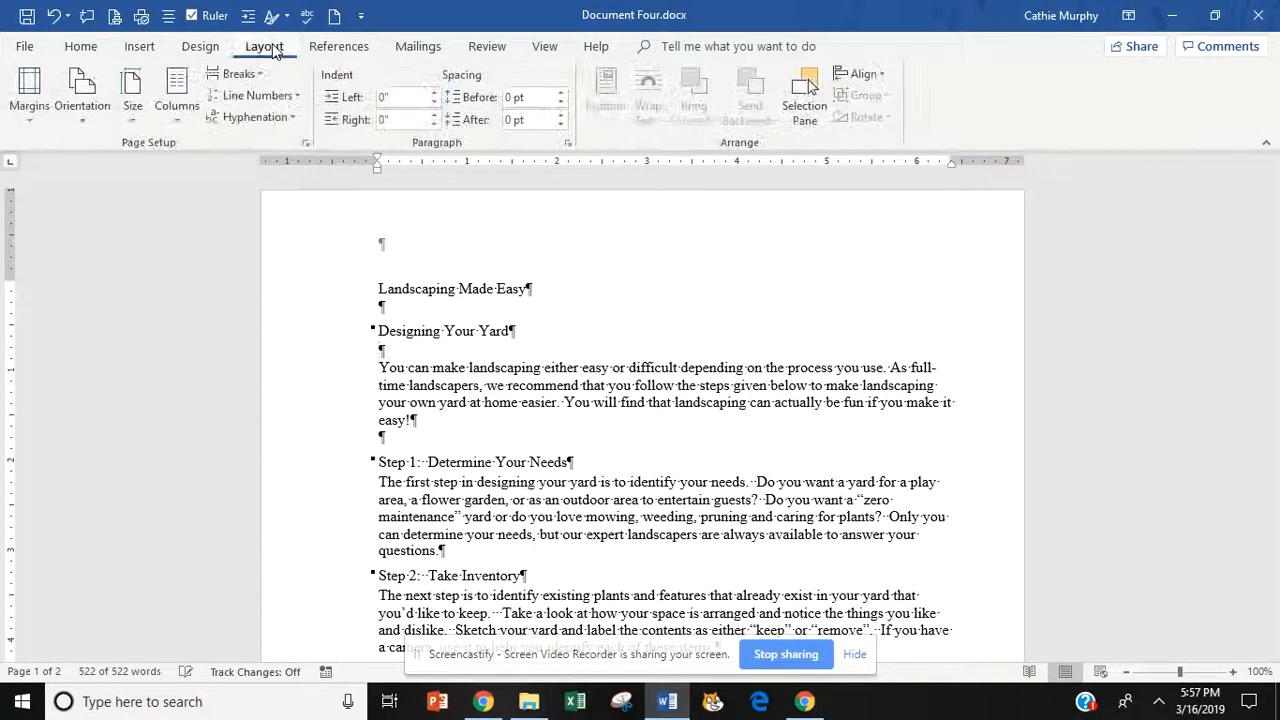
left_click(27, 110)
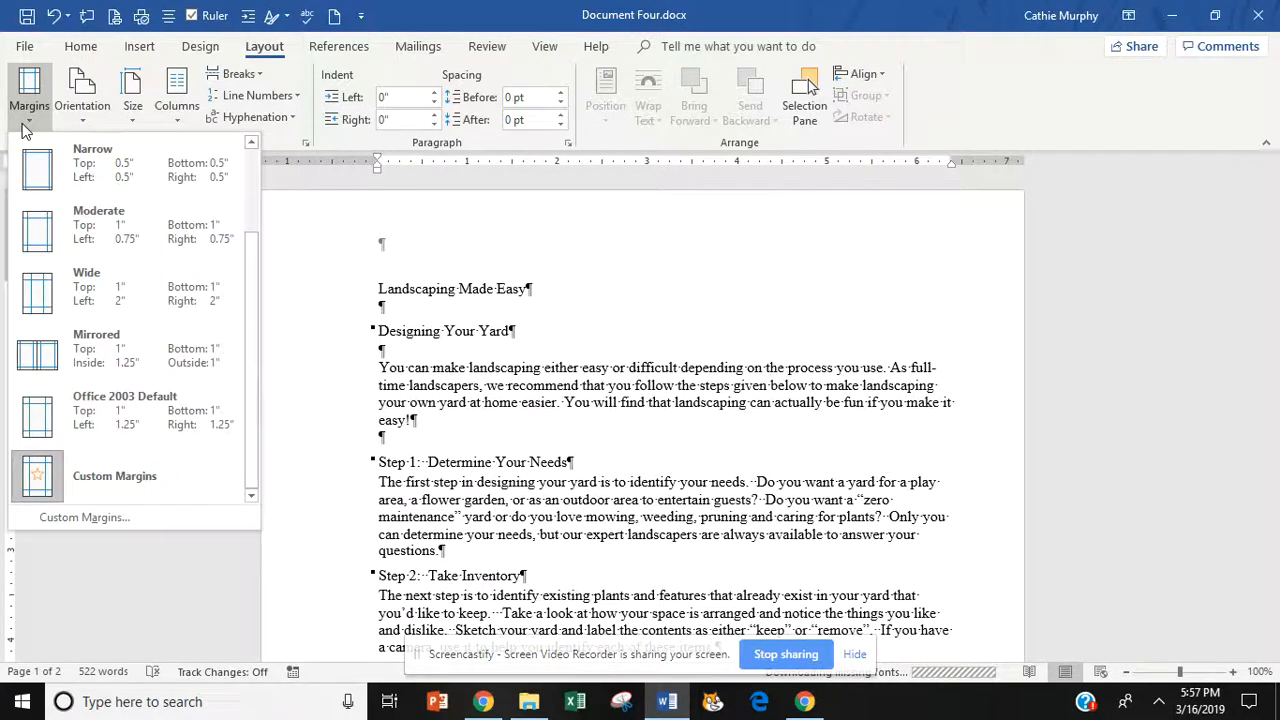
left_click(86, 518)
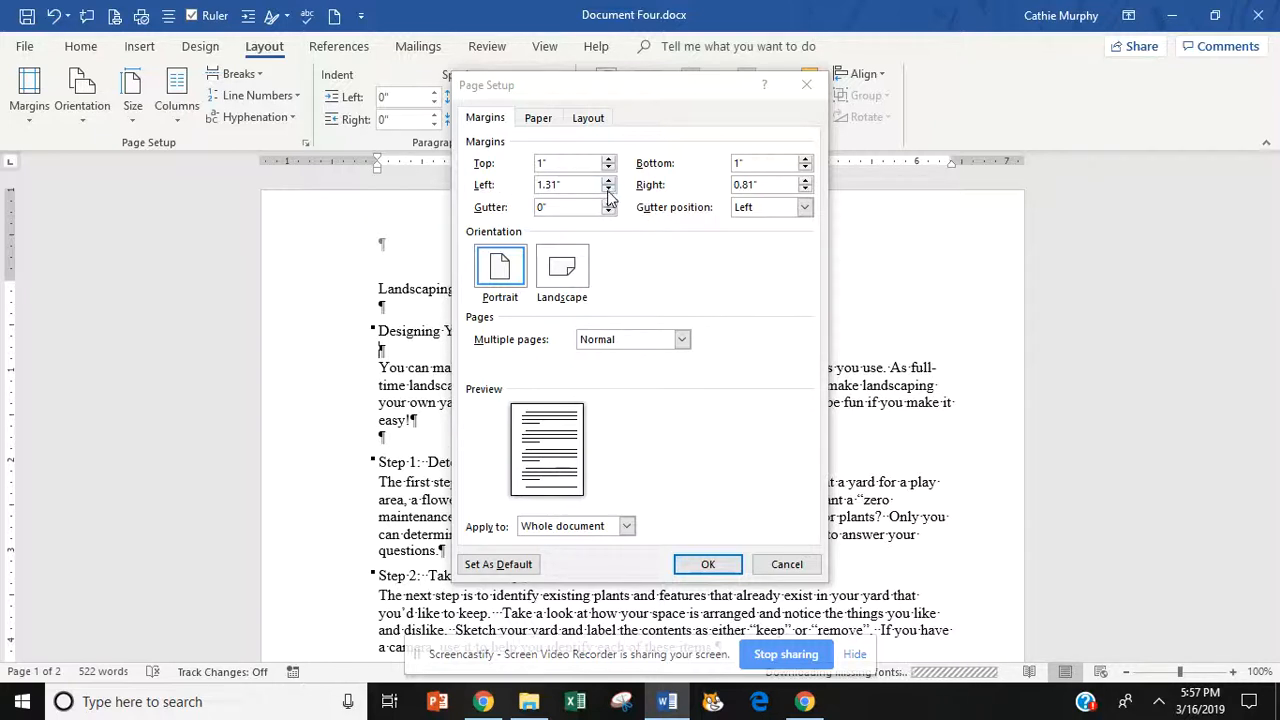
left_click(583, 187)
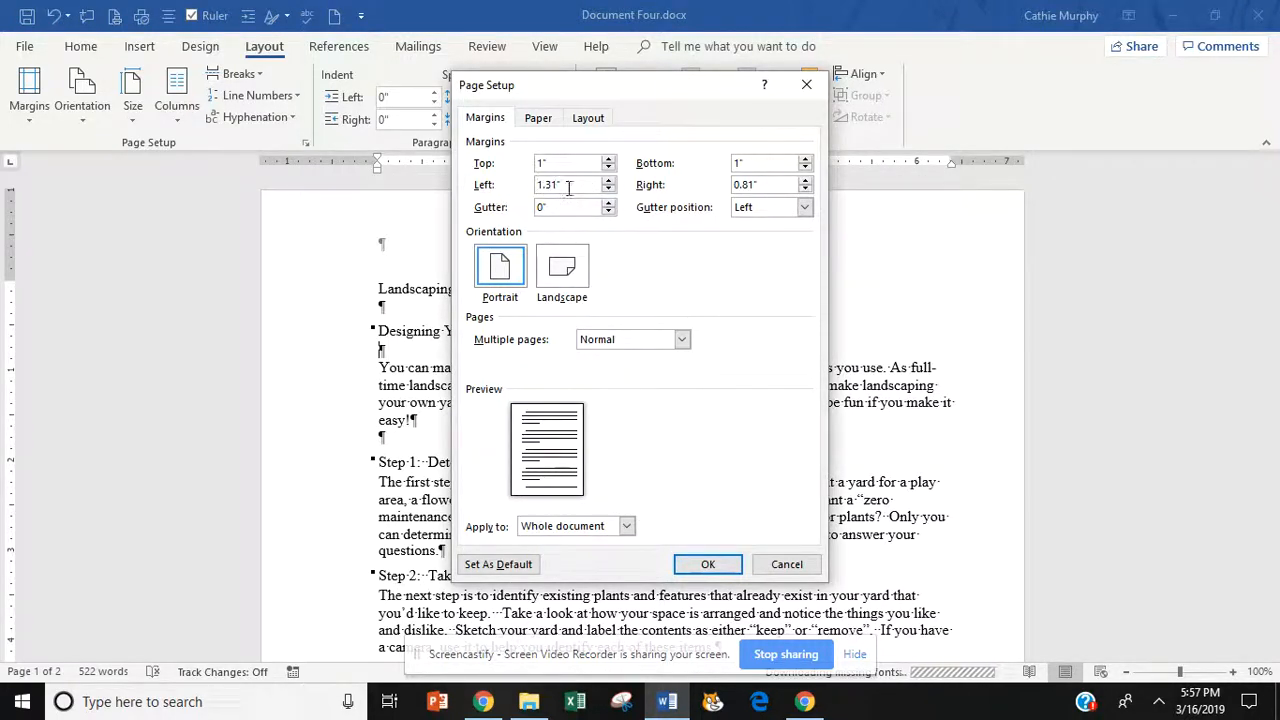
double_click(568, 187)
type("1")
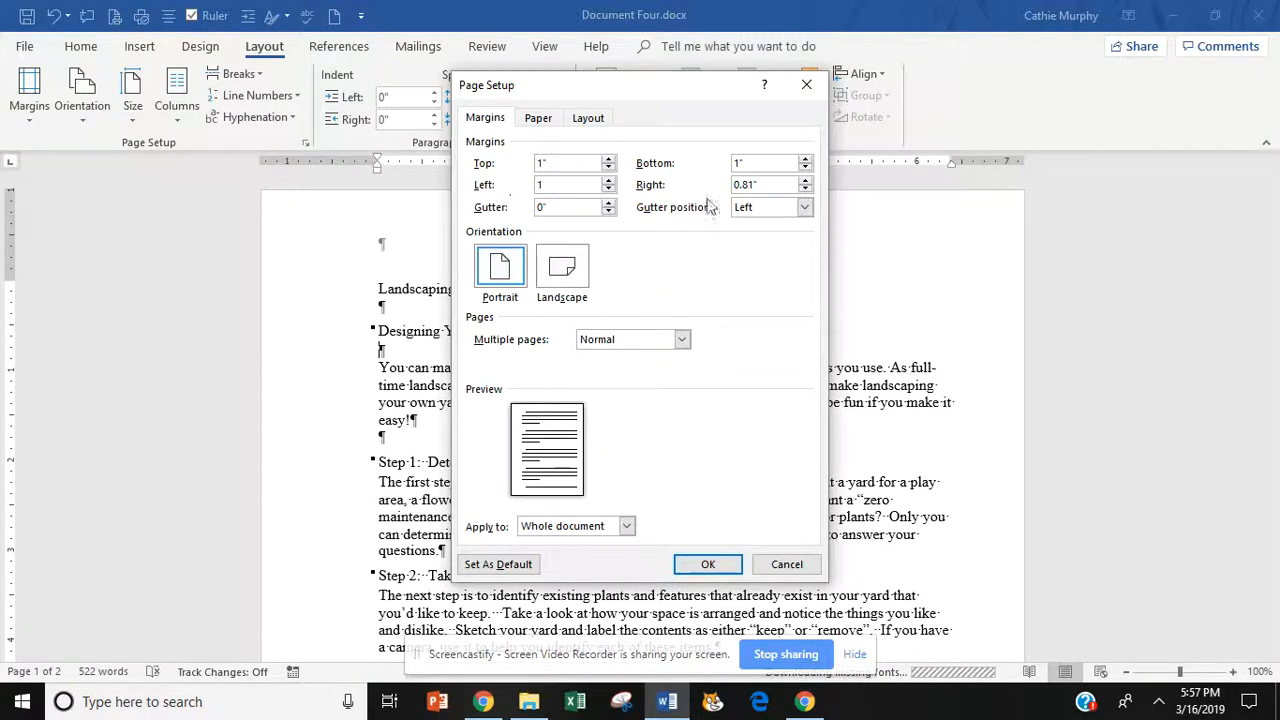
double_click(748, 185)
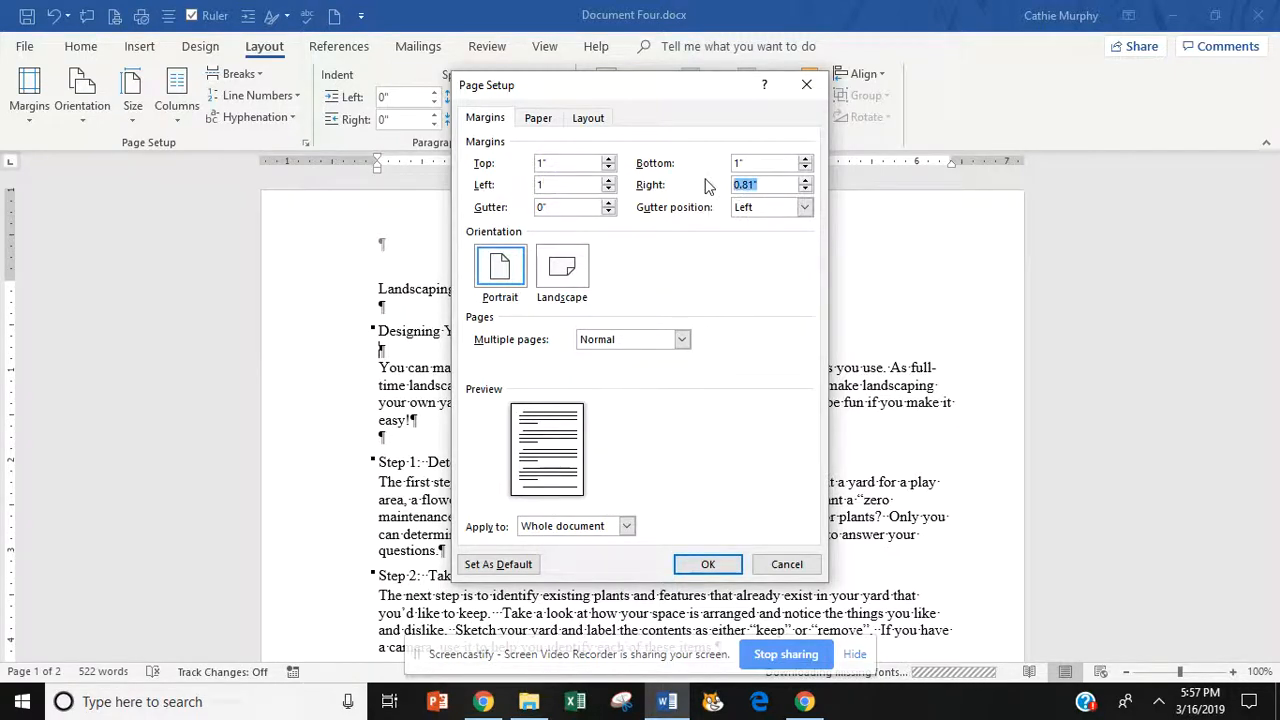
type("1")
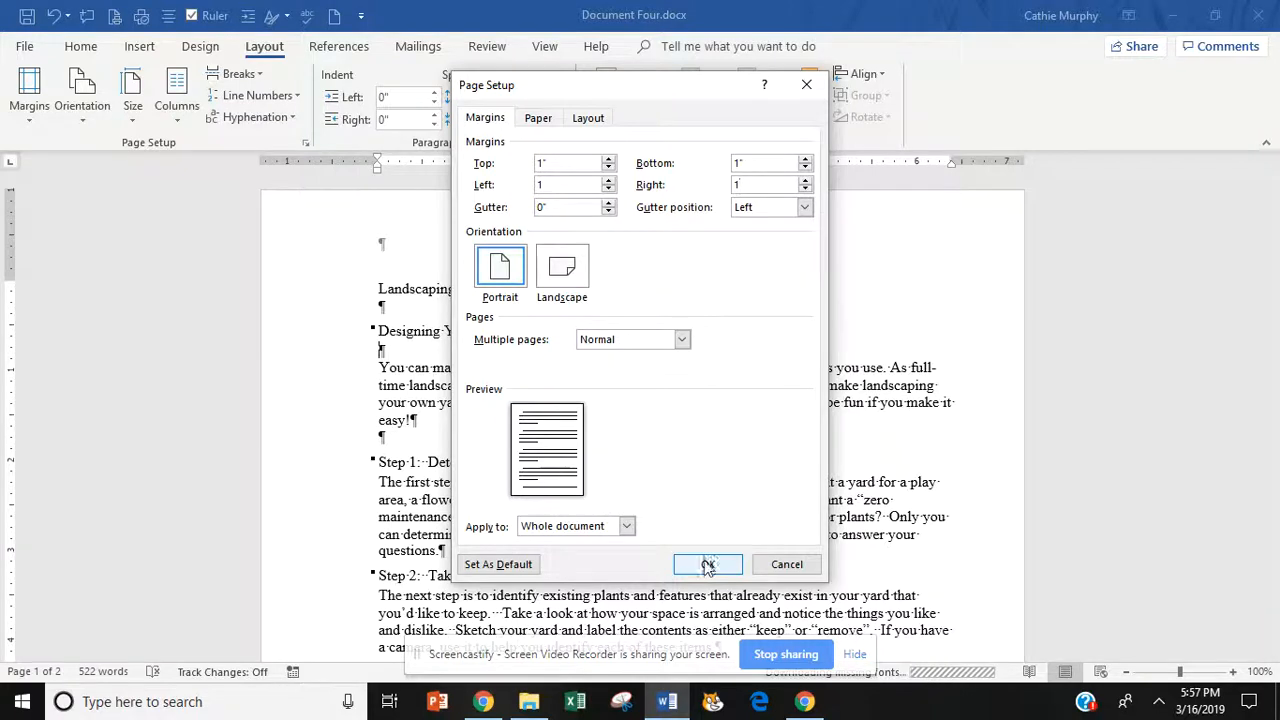
left_click(707, 566)
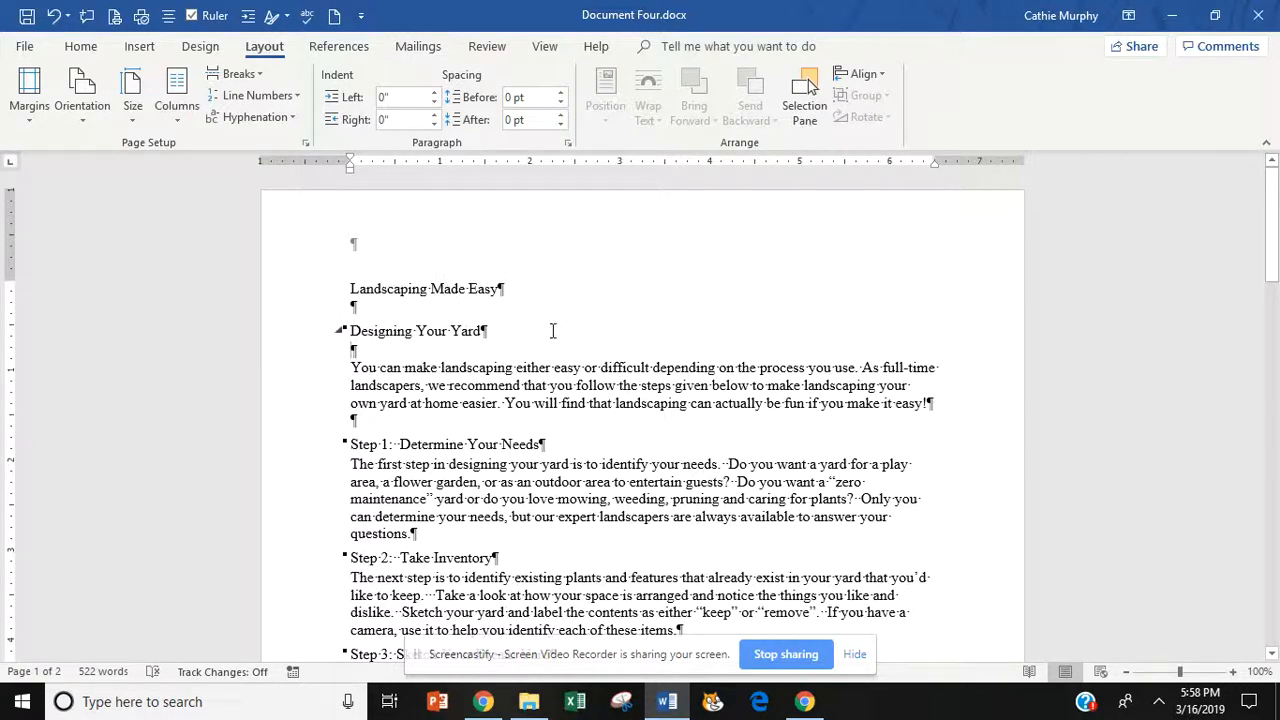
mouse_move(1274, 224)
left_mouse_down()
mouse_move(1276, 298)
mouse_move(1276, 200)
left_mouse_up()
left_click_drag(508, 288, 348, 288)
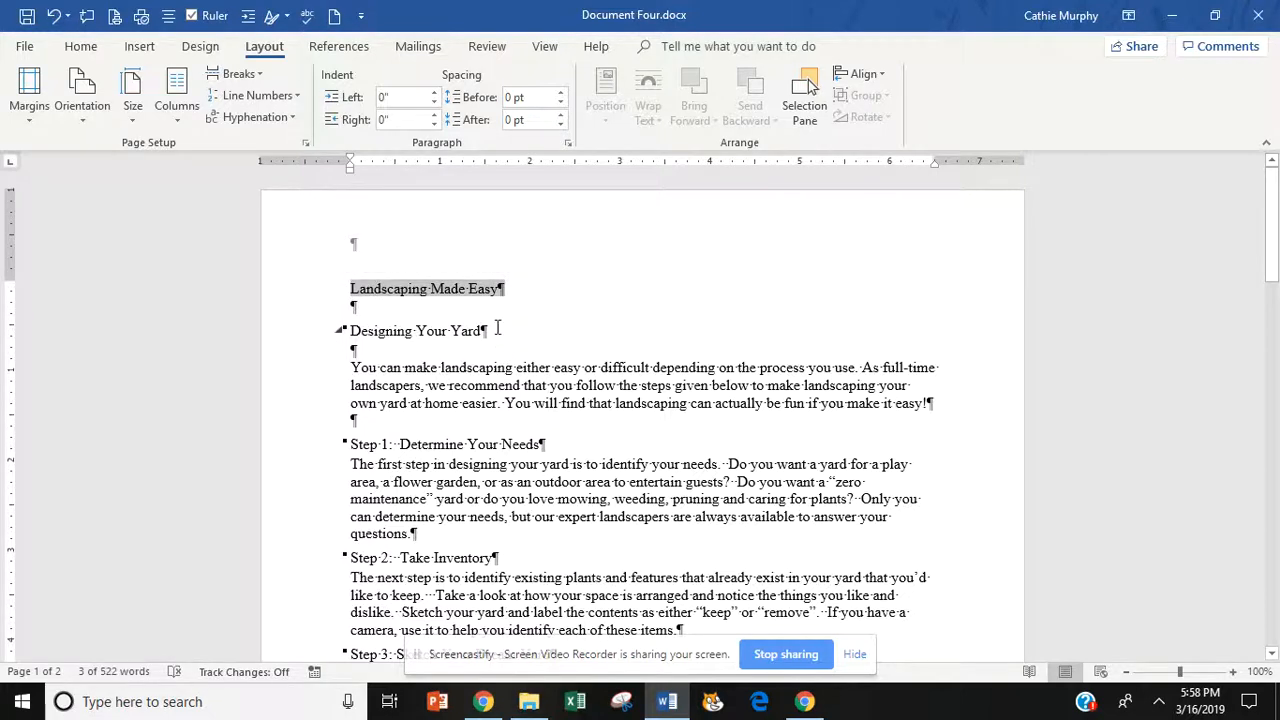
left_click_drag(494, 328, 343, 330)
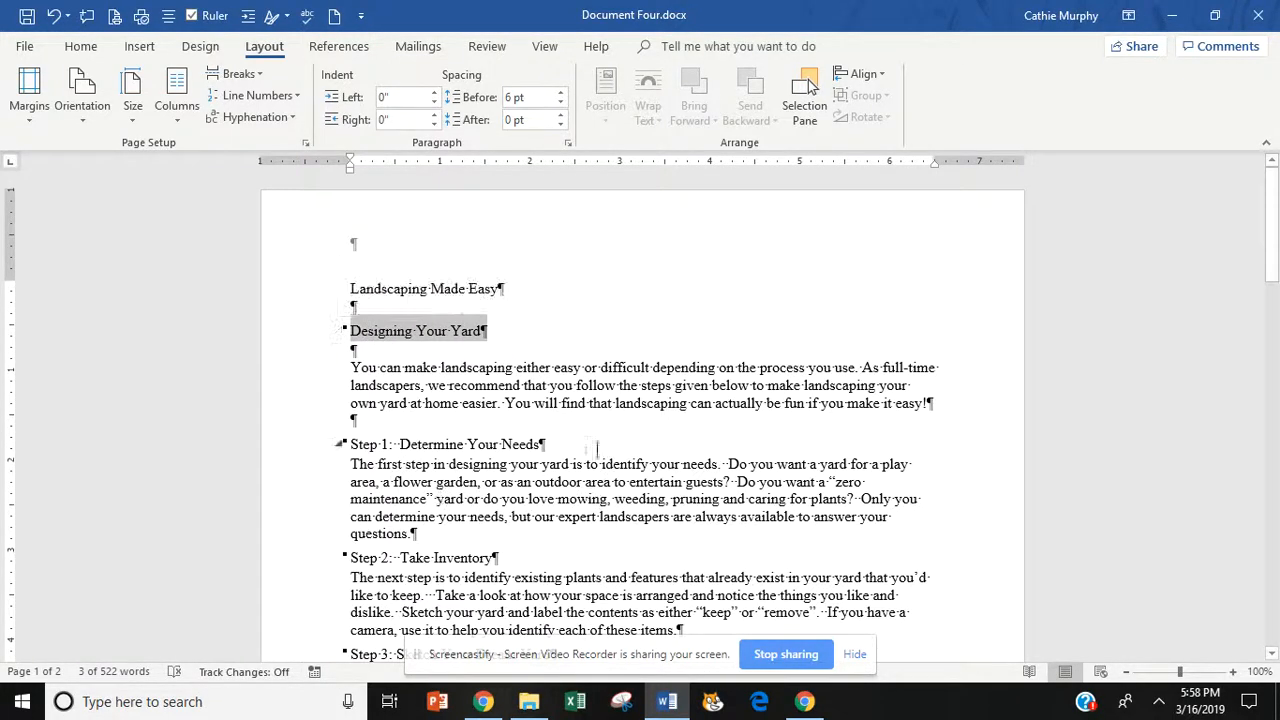
left_click_drag(545, 444, 343, 444)
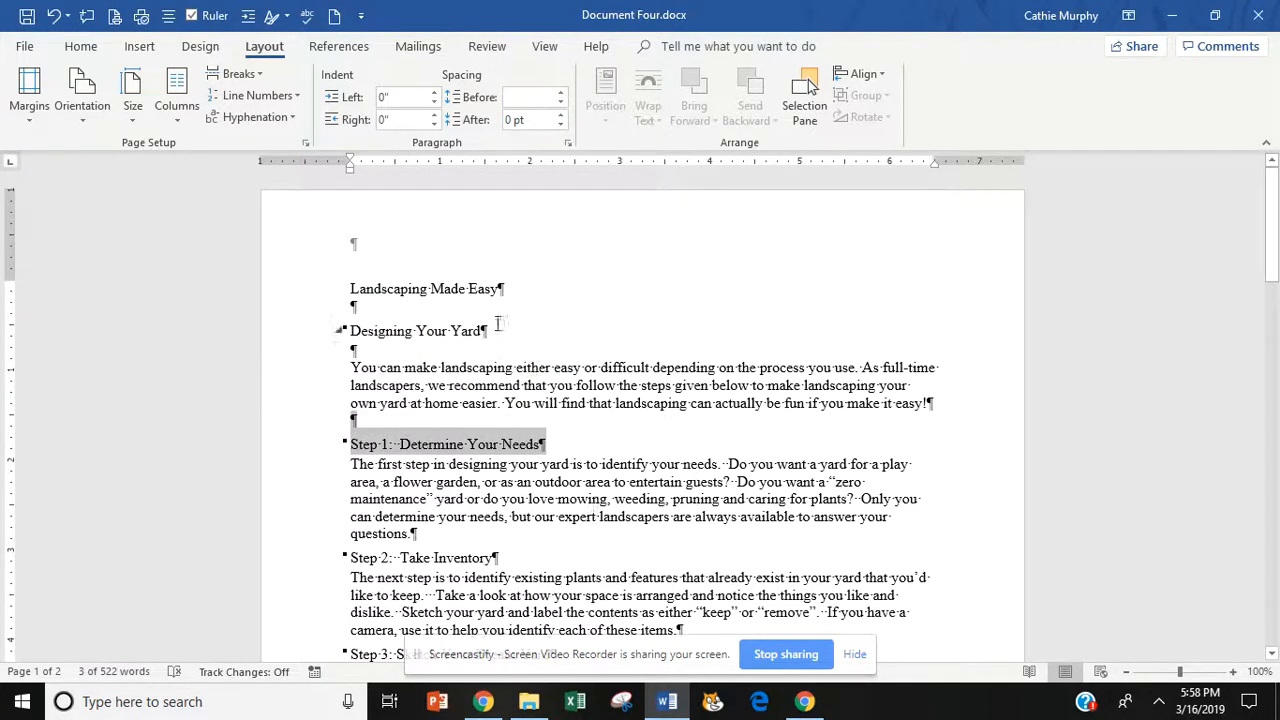
left_click(530, 314)
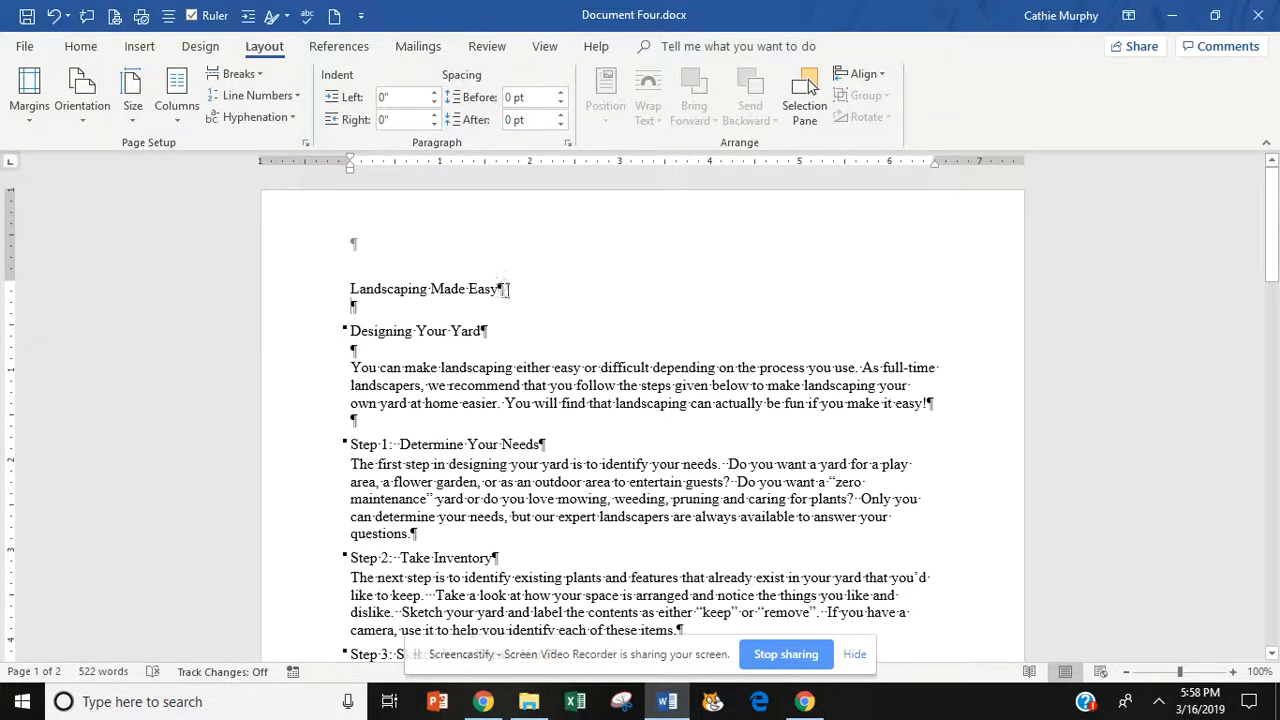
Apply the Title style to the "Landscaping Made Easy" line
triple_click(402, 290)
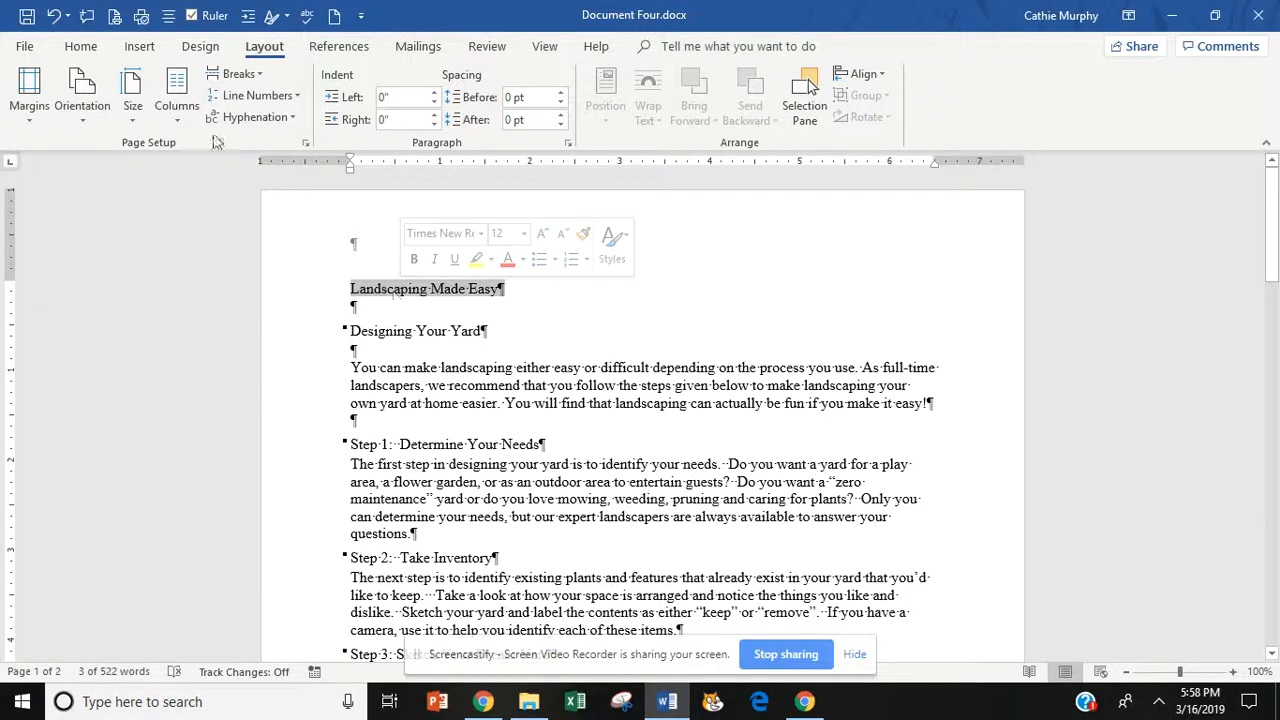
left_click(78, 46)
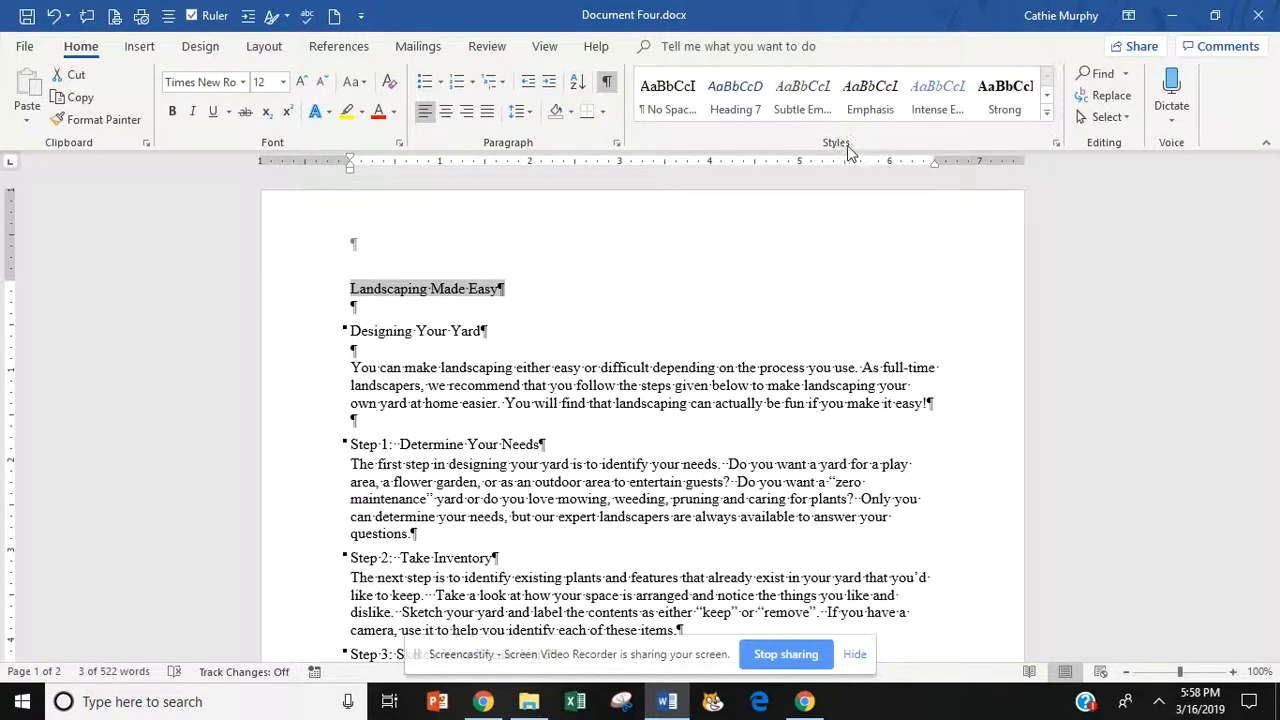
left_click(1047, 113)
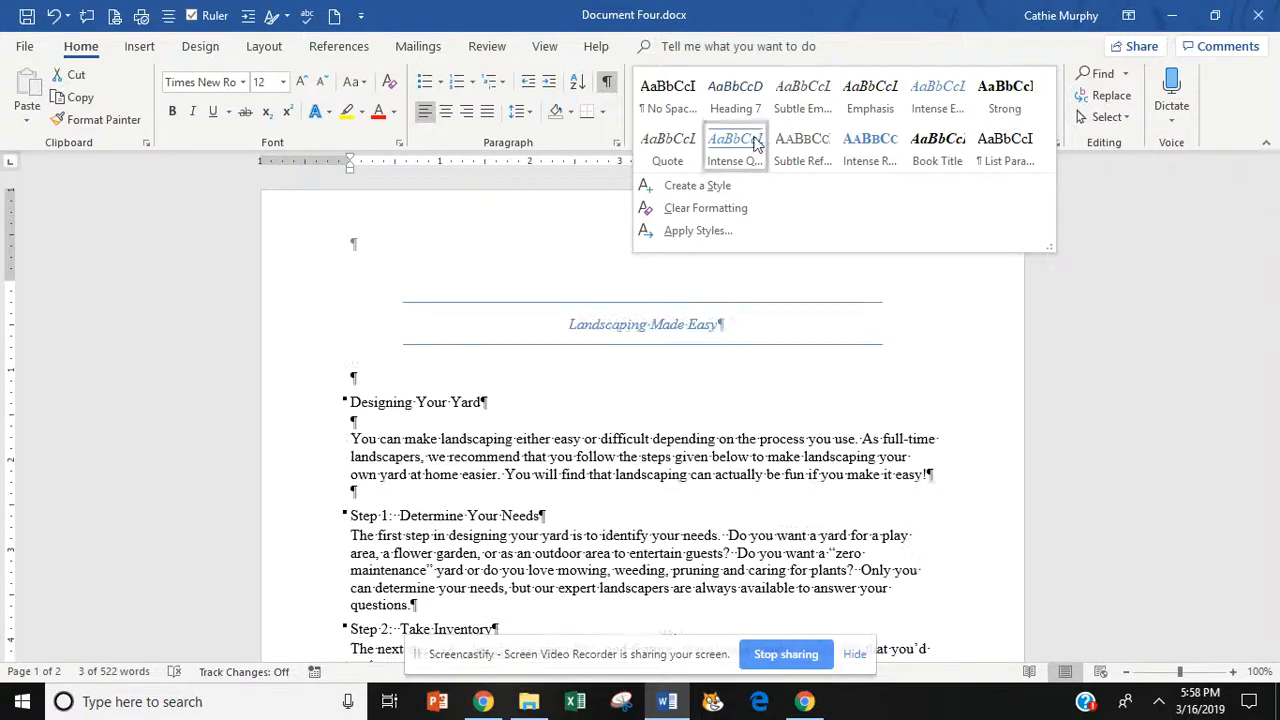
left_click(680, 236)
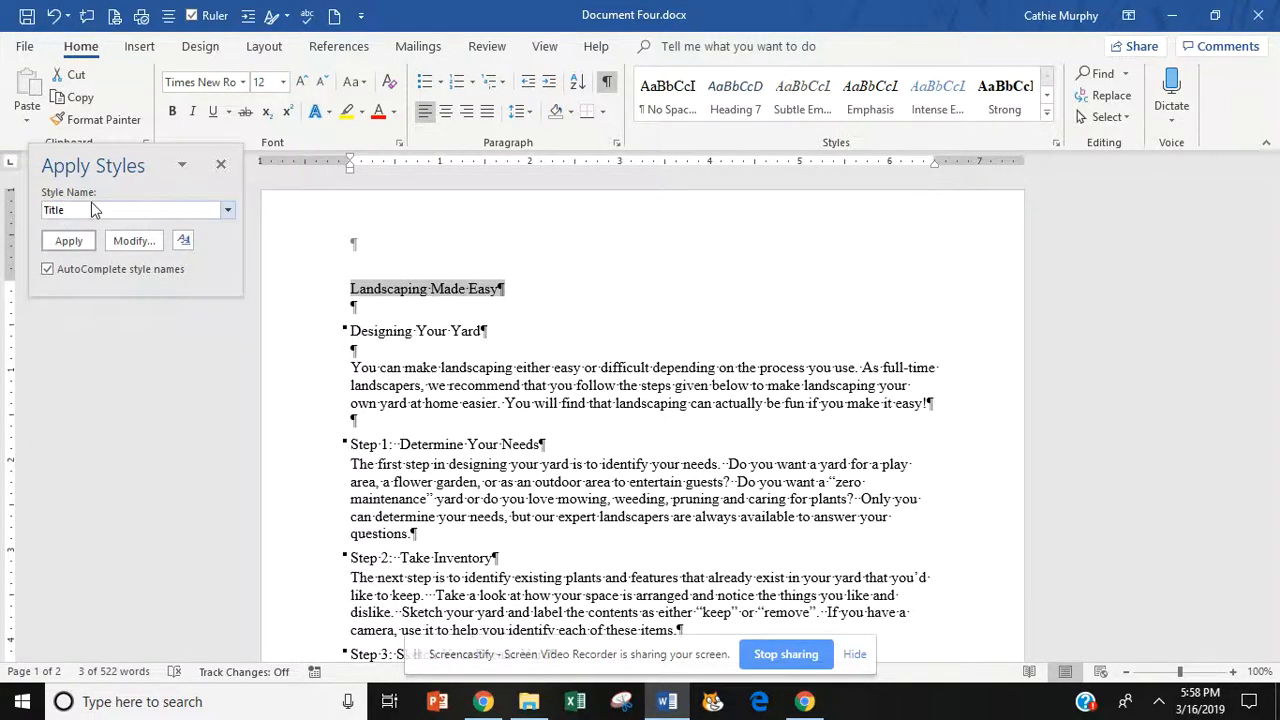
left_click(64, 242)
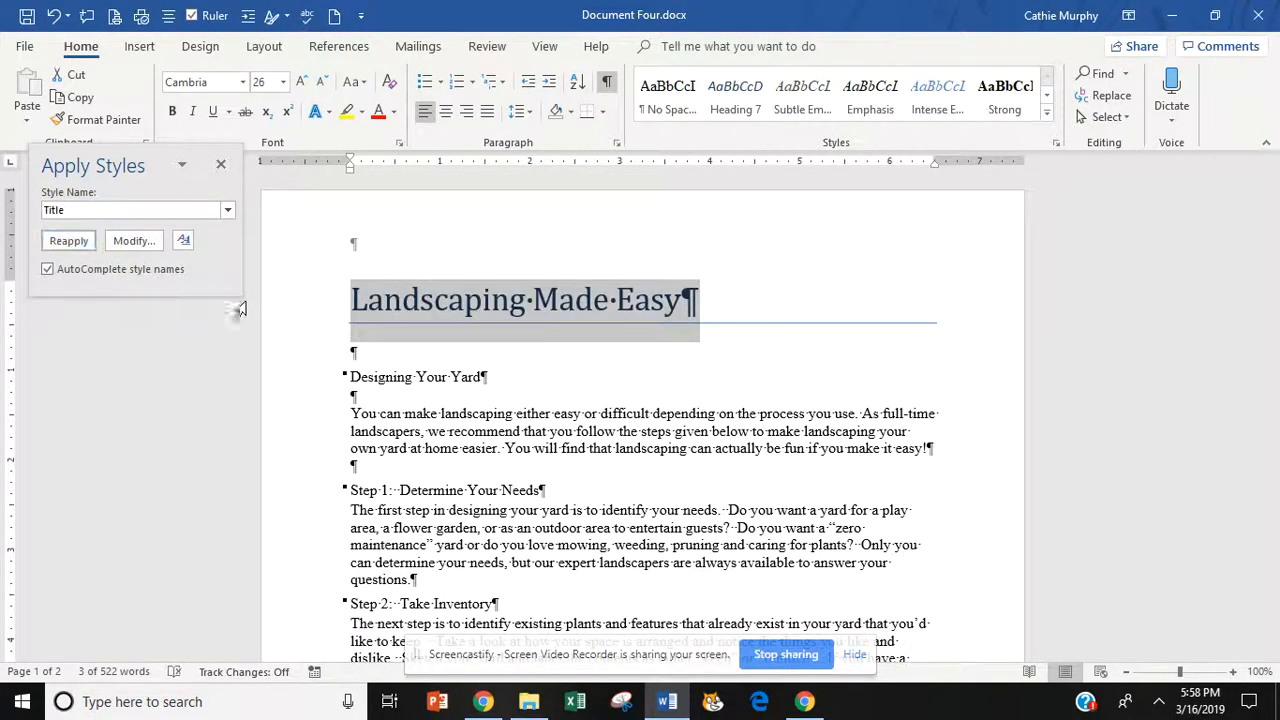
left_click(222, 167)
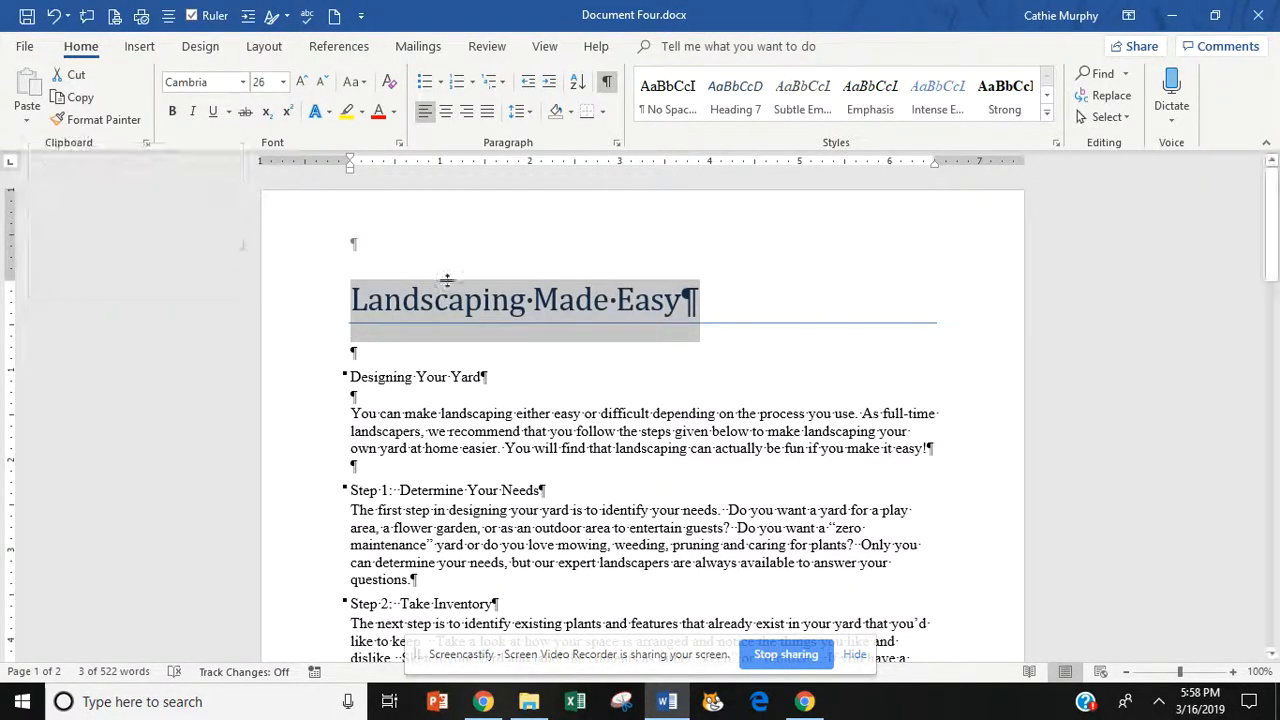
Center the "Landscaping Made Easy" title horizontally
left_click(678, 308)
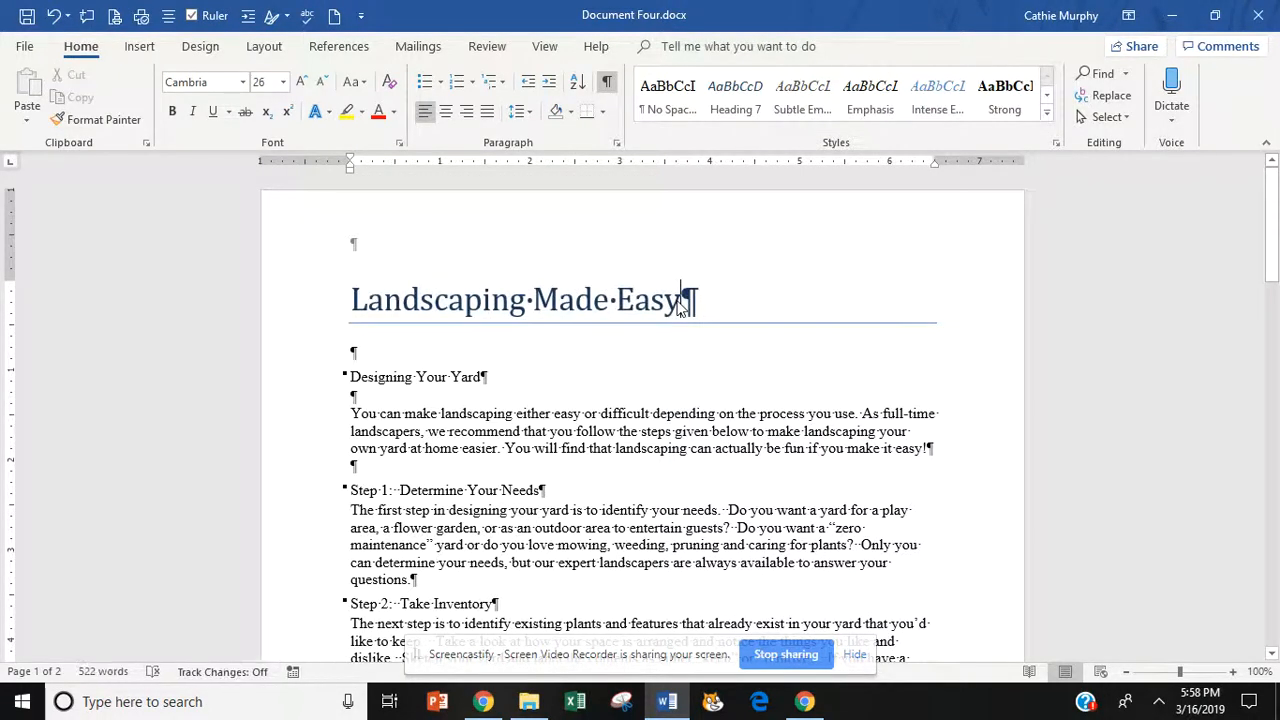
left_click_drag(696, 302, 422, 298)
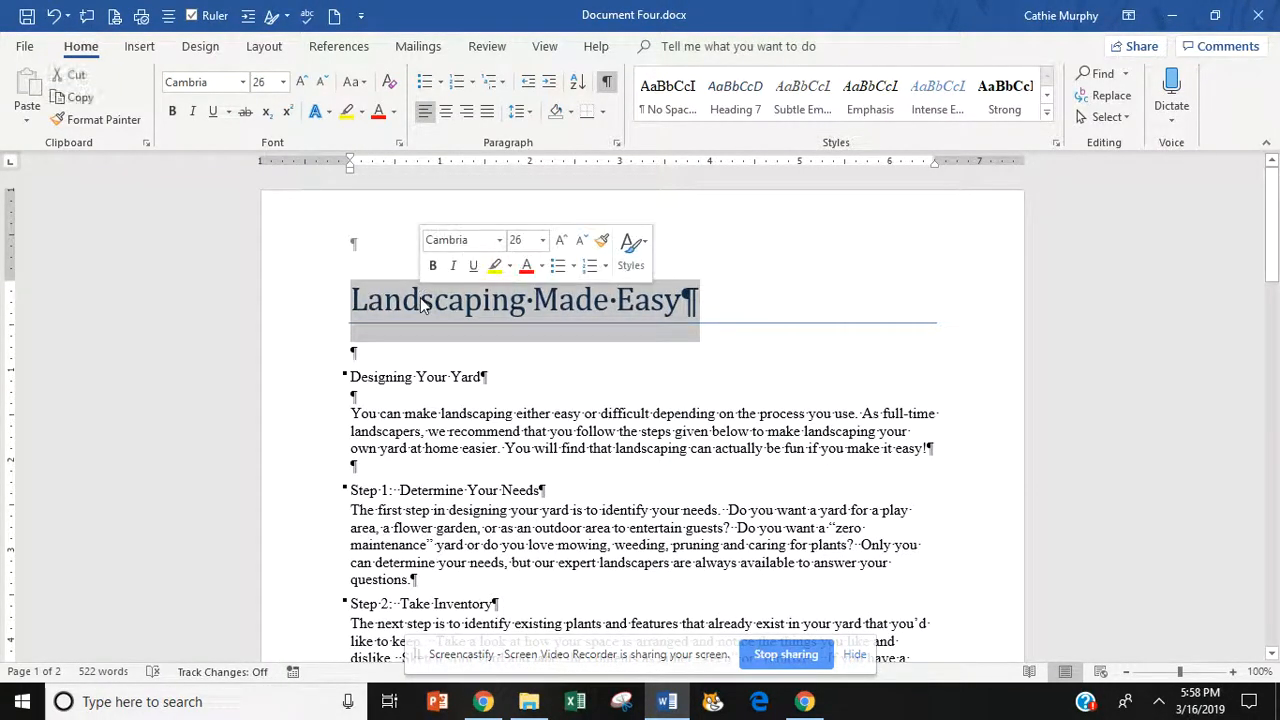
left_click(464, 301)
triple_click(464, 305)
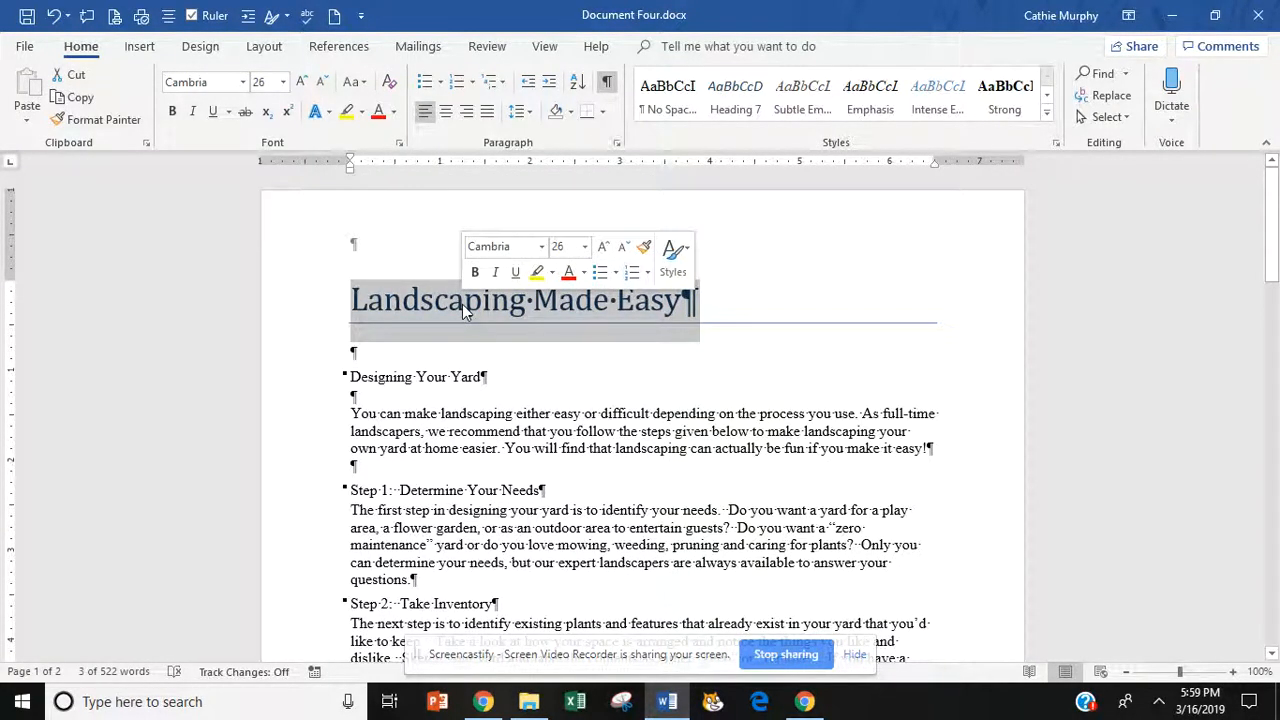
left_click(446, 112)
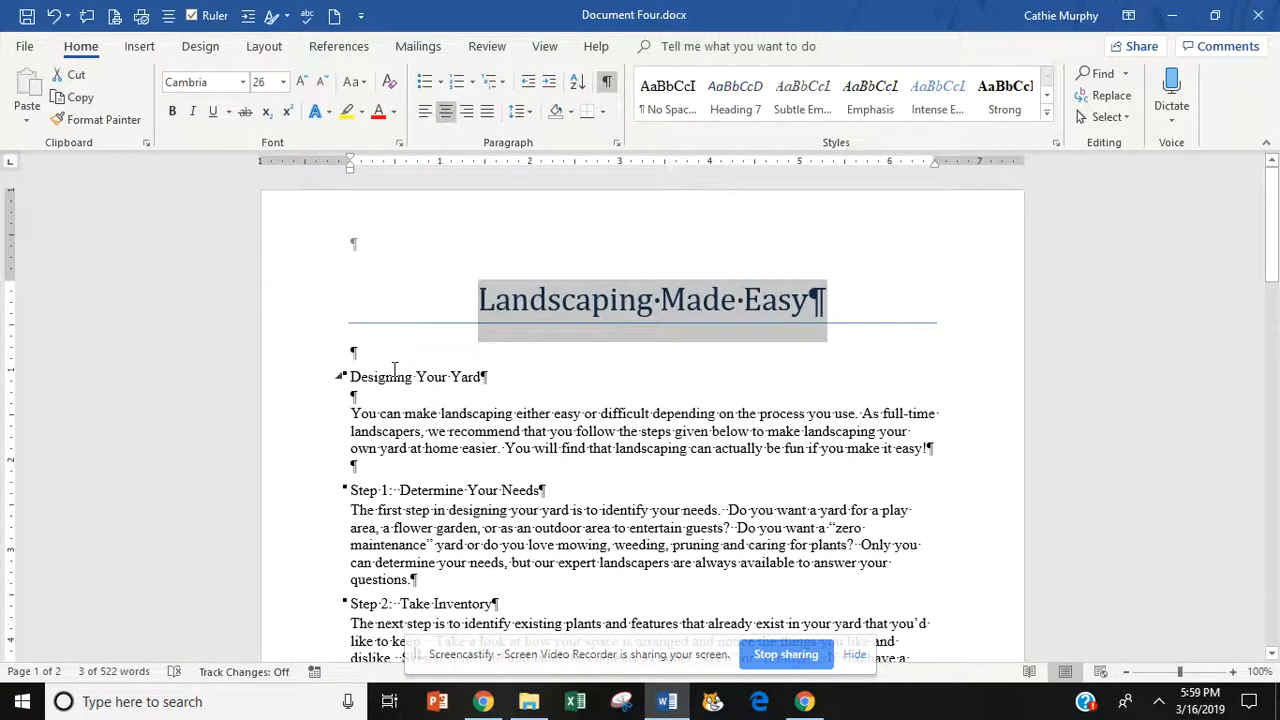
left_click(360, 357)
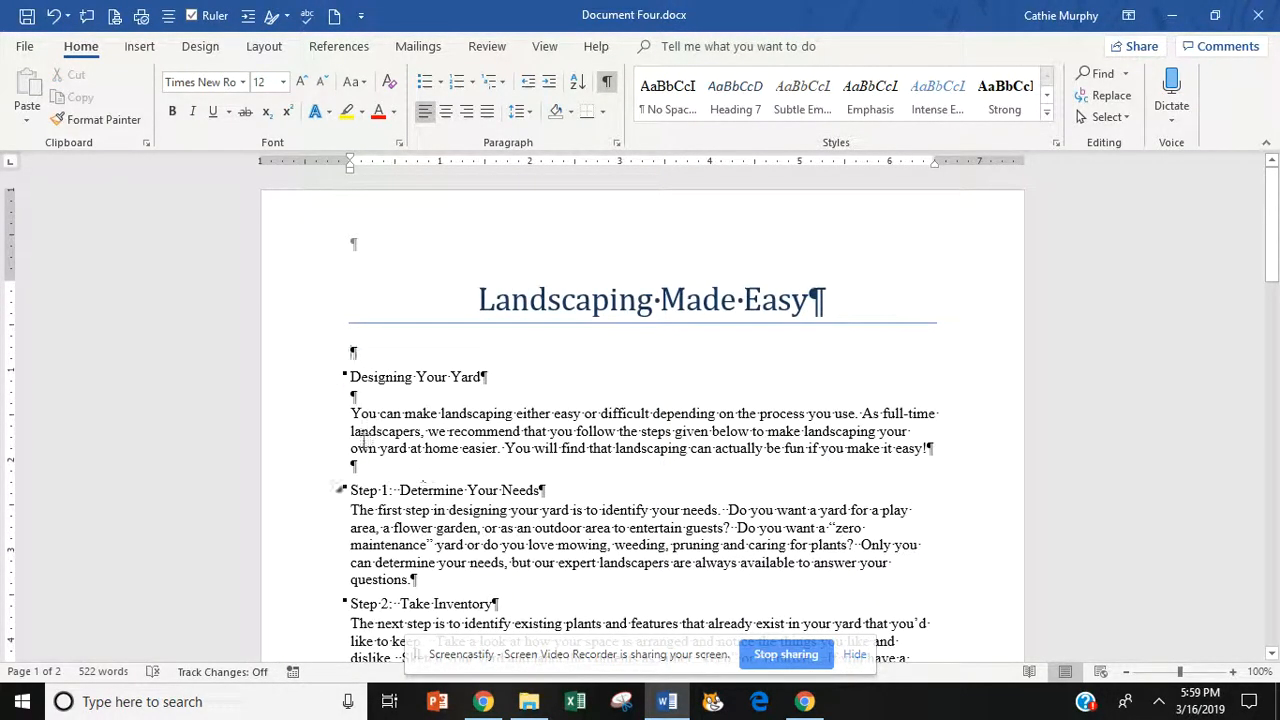
left_click_drag(352, 376, 490, 377)
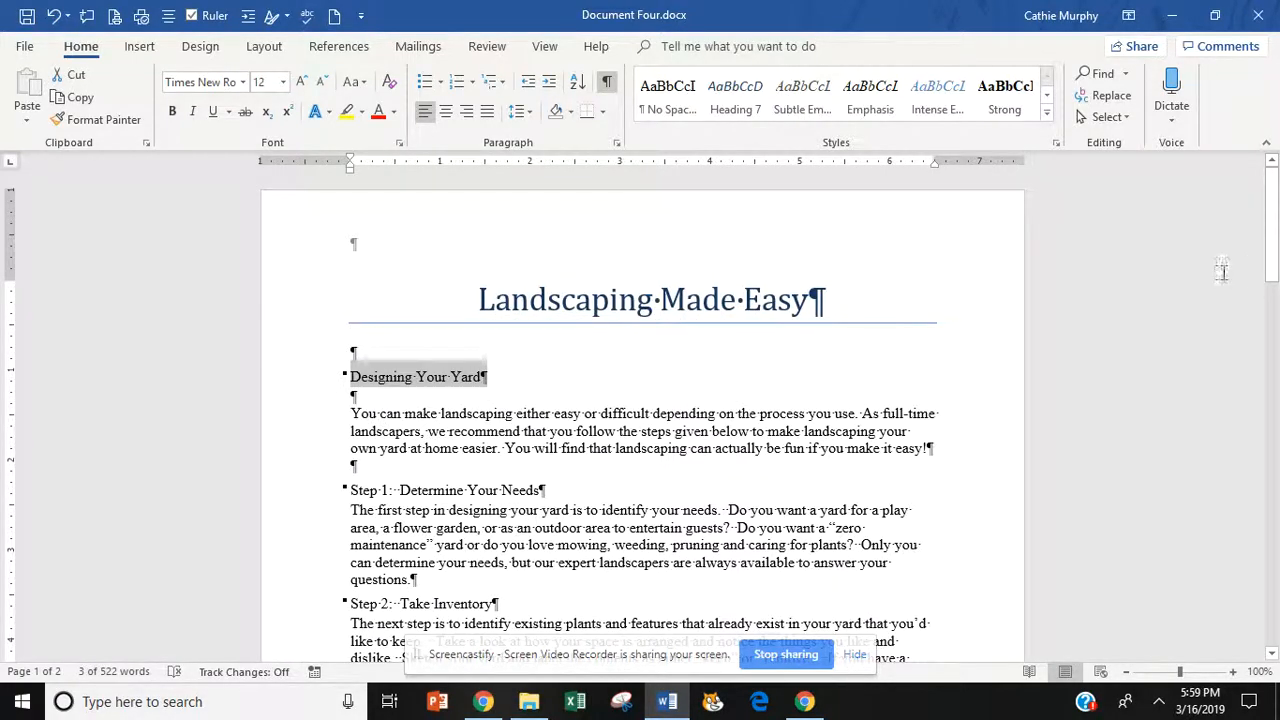
left_click_drag(1278, 236, 1278, 270)
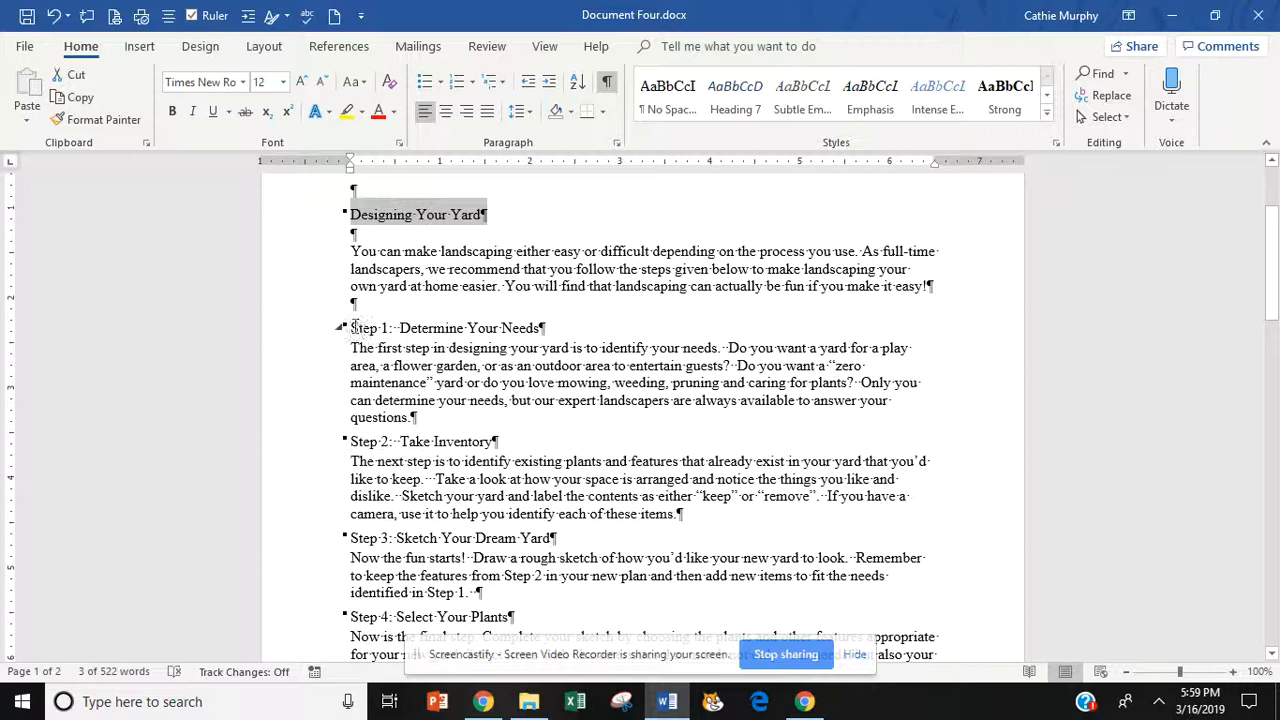
left_click_drag(350, 330, 506, 340)
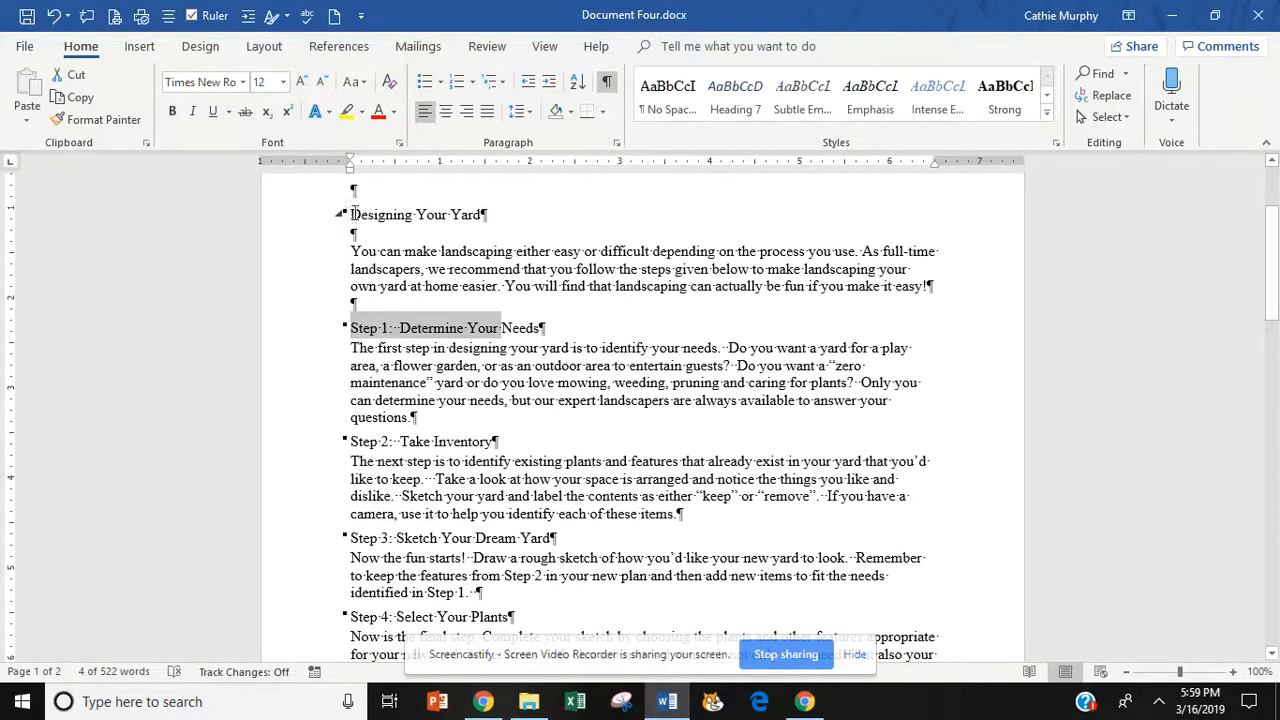
left_click_drag(353, 214, 474, 226)
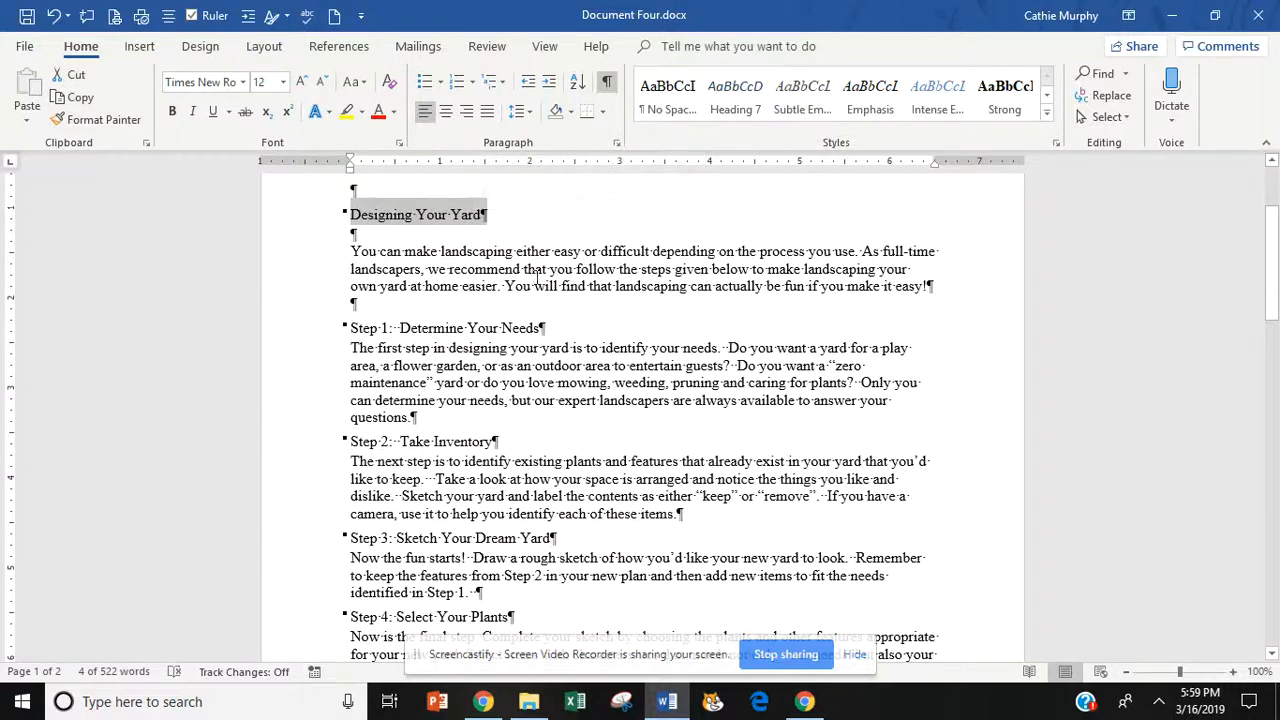
left_click(472, 251)
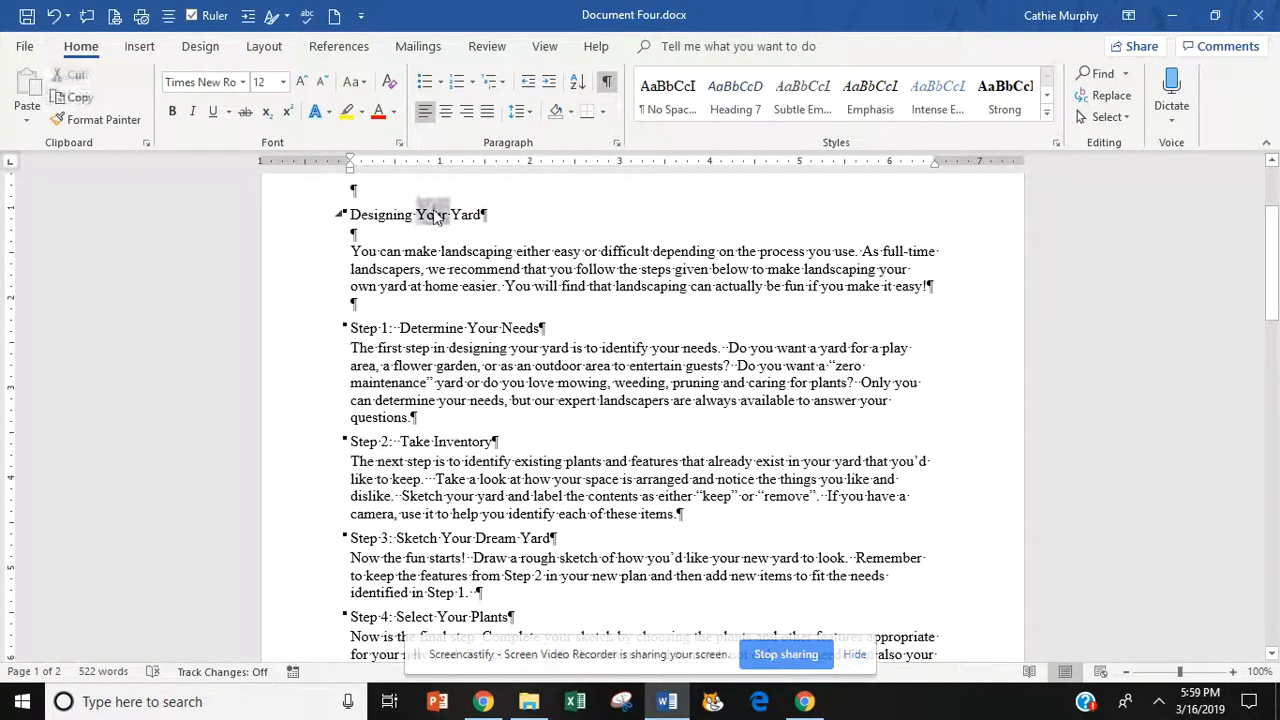
Reapply the Heading 1 style to the "Designing Your Yard" heading
triple_click(437, 212)
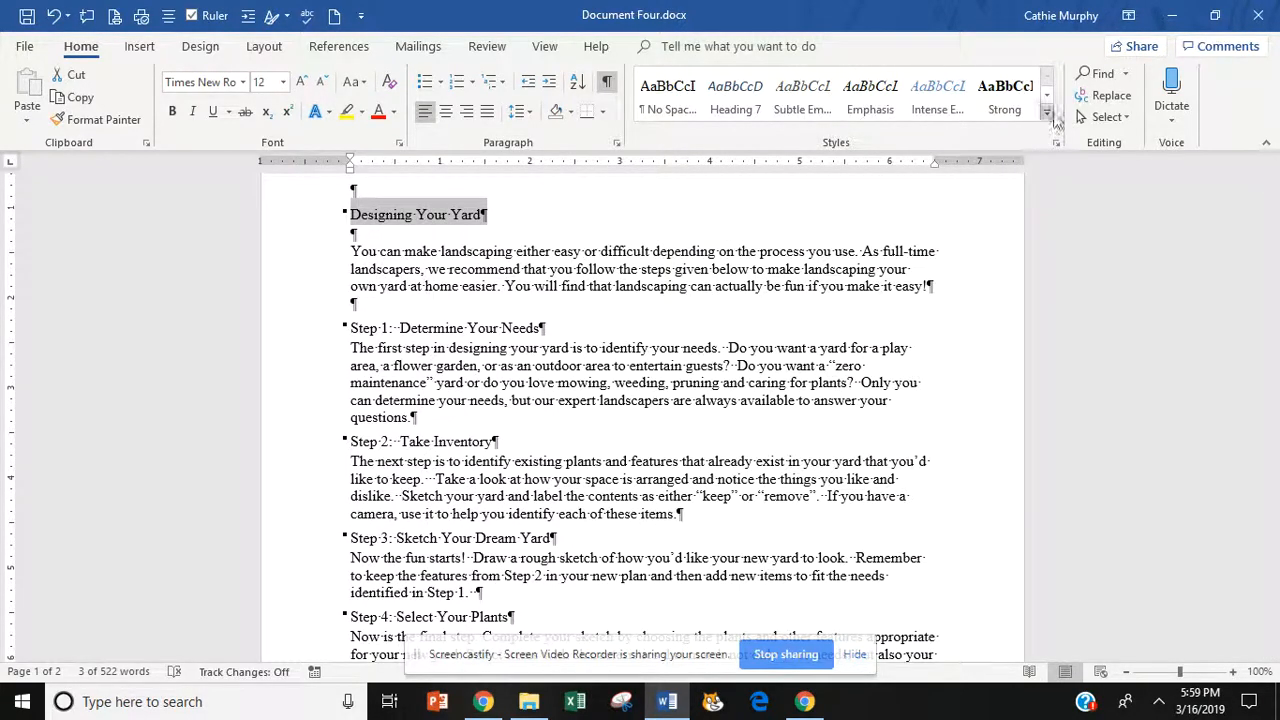
left_click(1048, 115)
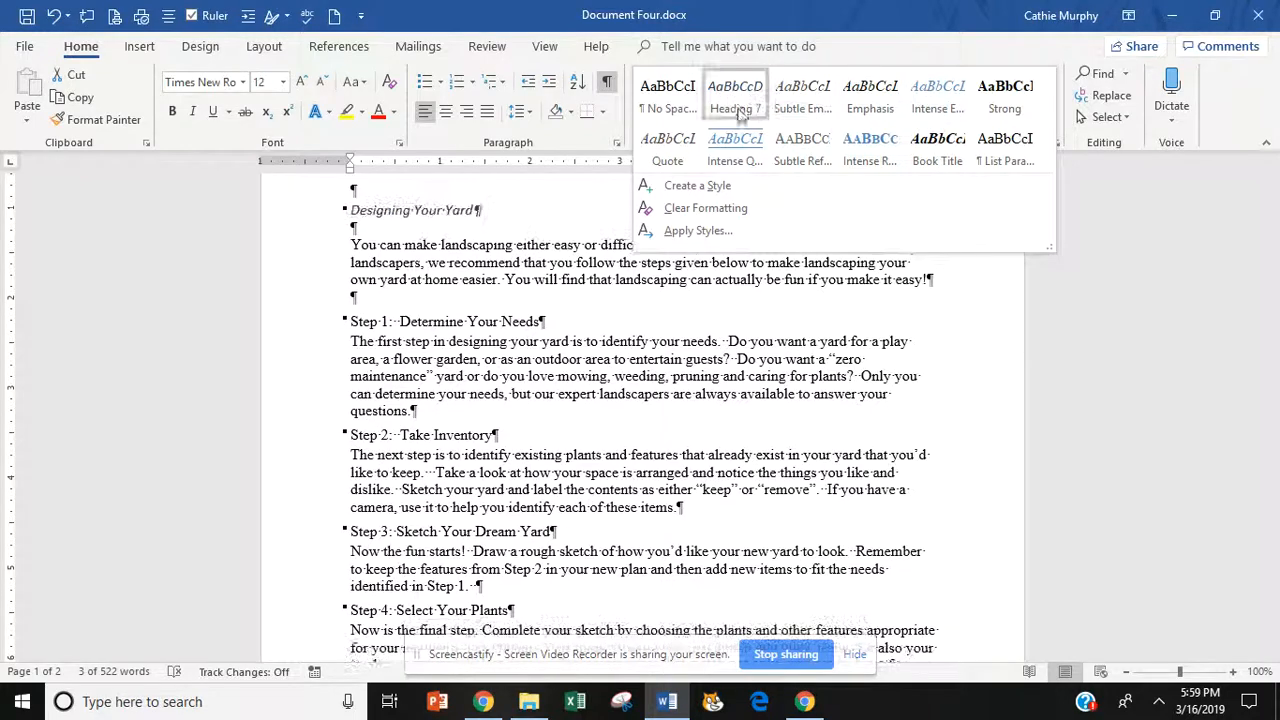
left_click(676, 231)
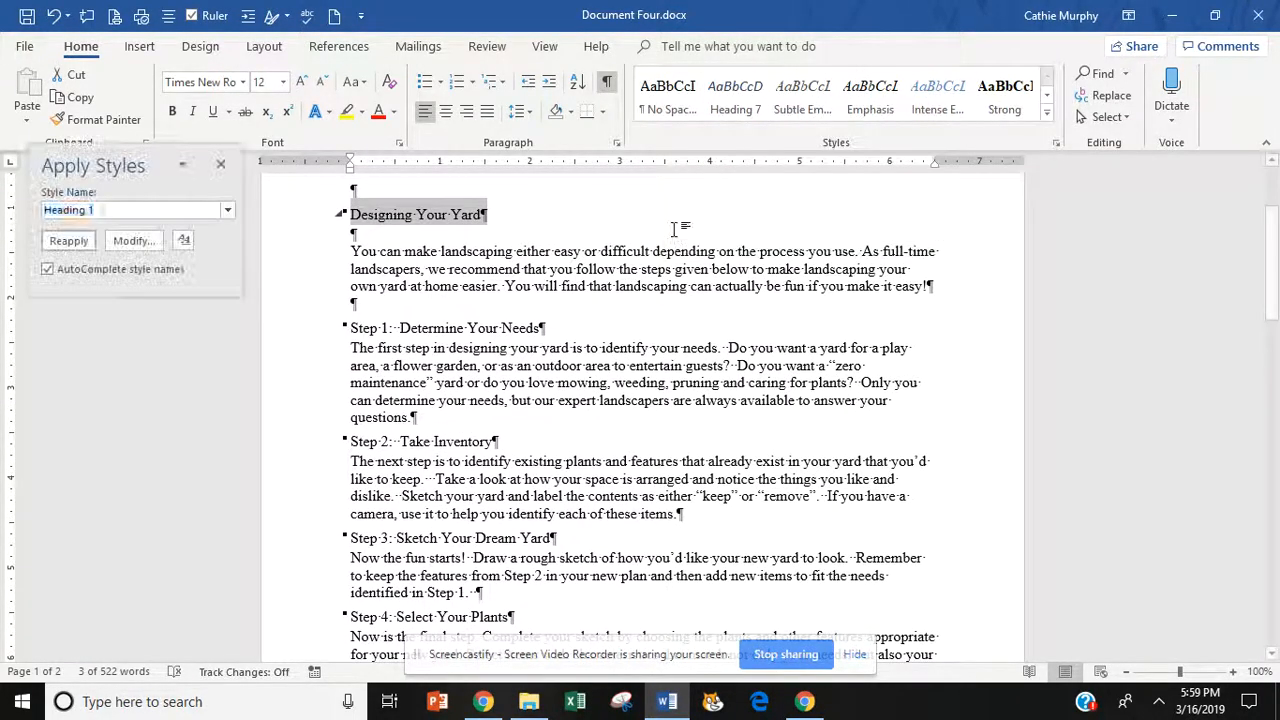
left_click(80, 245)
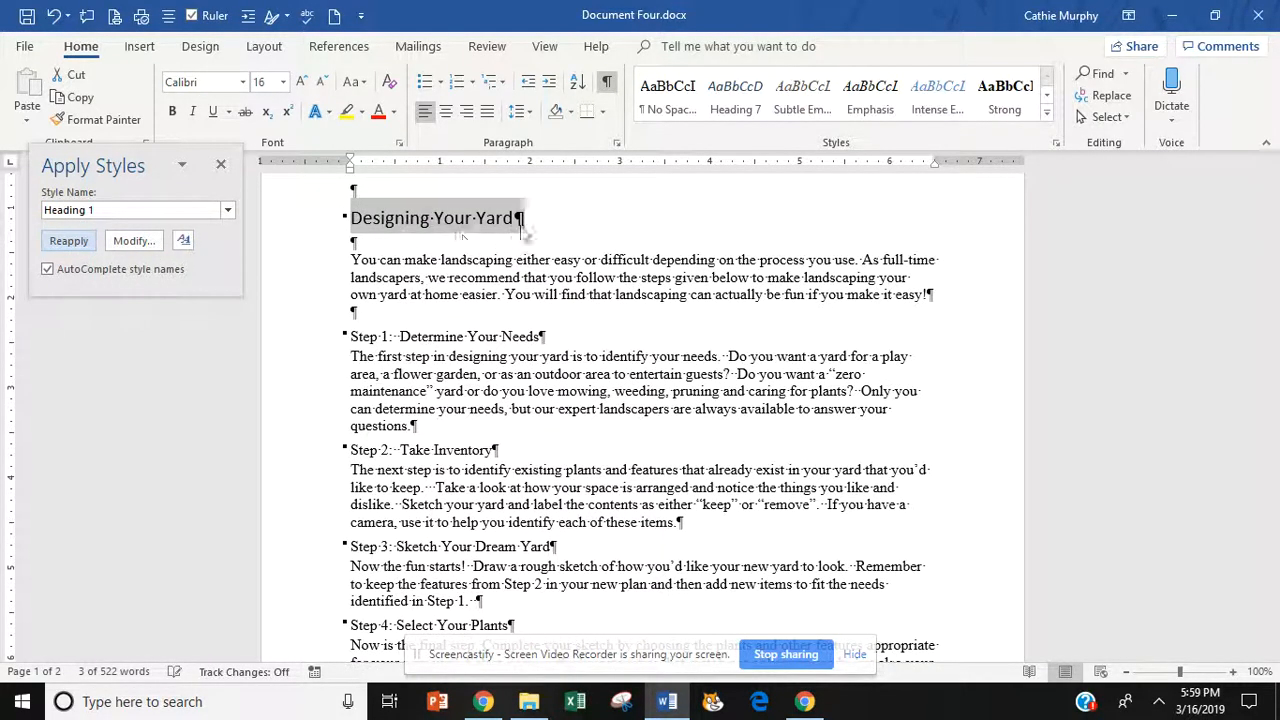
left_click(351, 217)
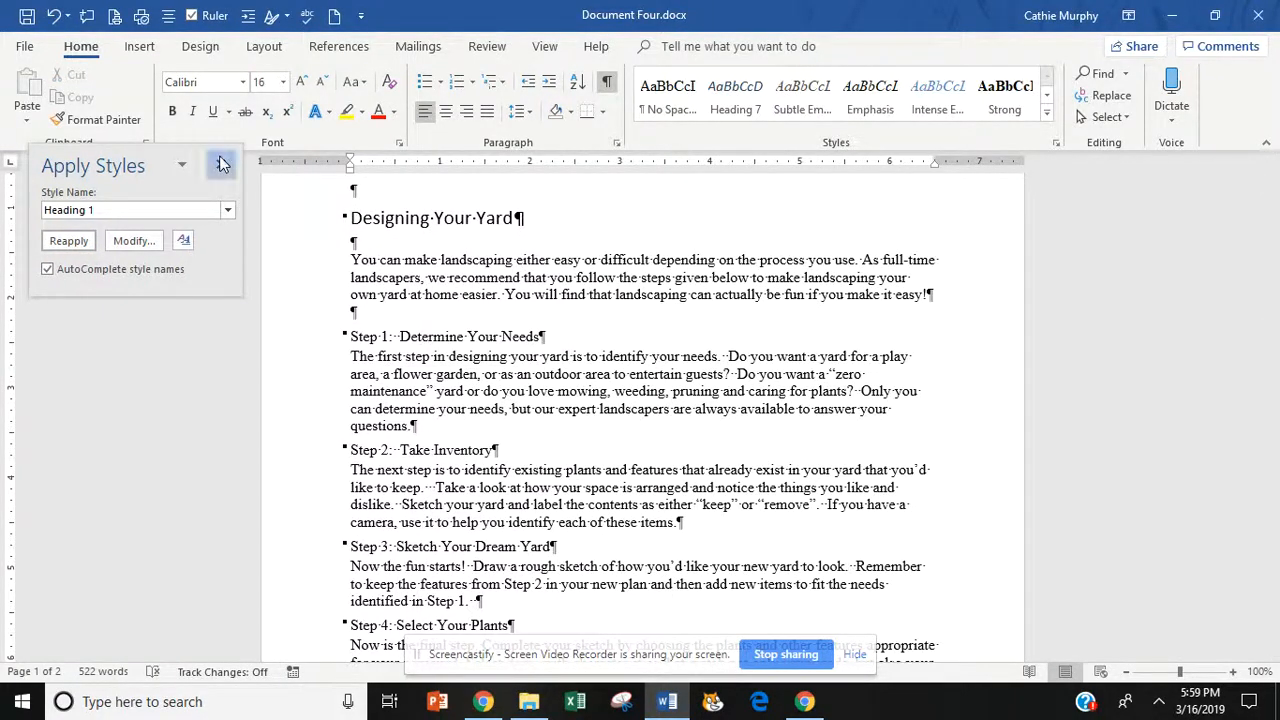
left_click(221, 164)
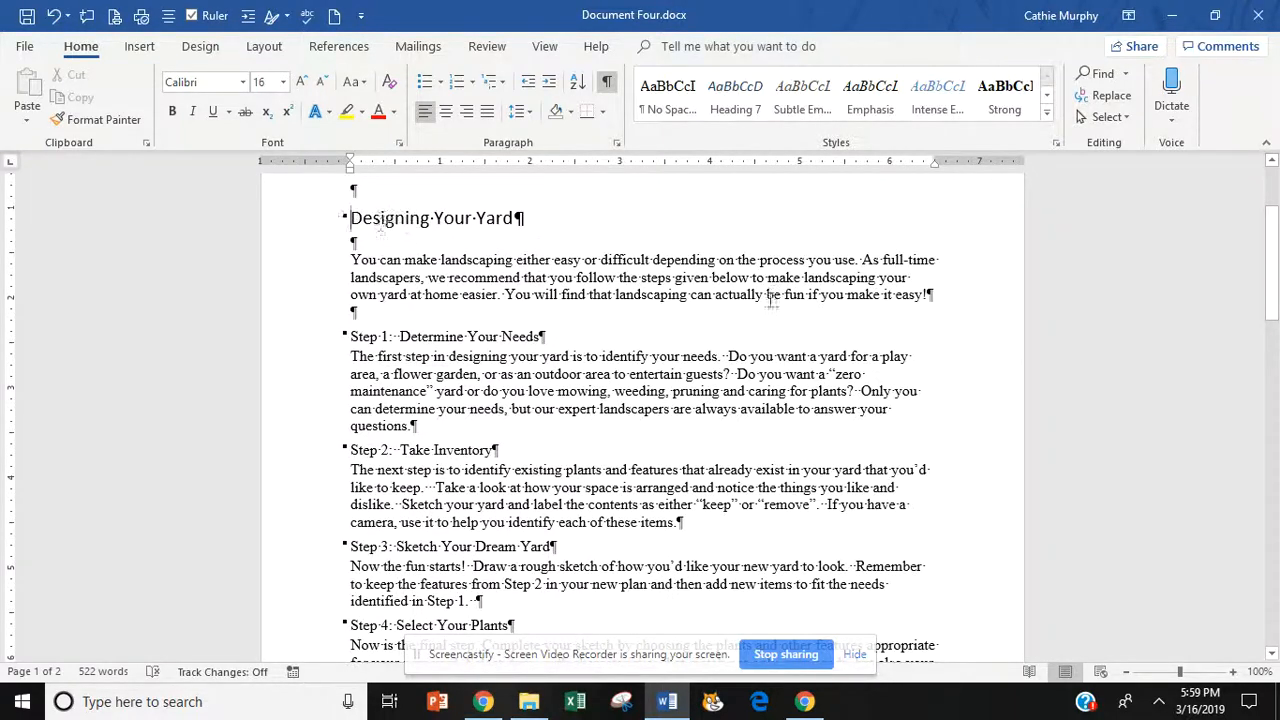
Insert a horizontal line in the blank paragraph between the title and the "Designing Your Yard" heading
left_click_drag(1272, 300, 1273, 280)
scroll(1273, 280, "up", 1)
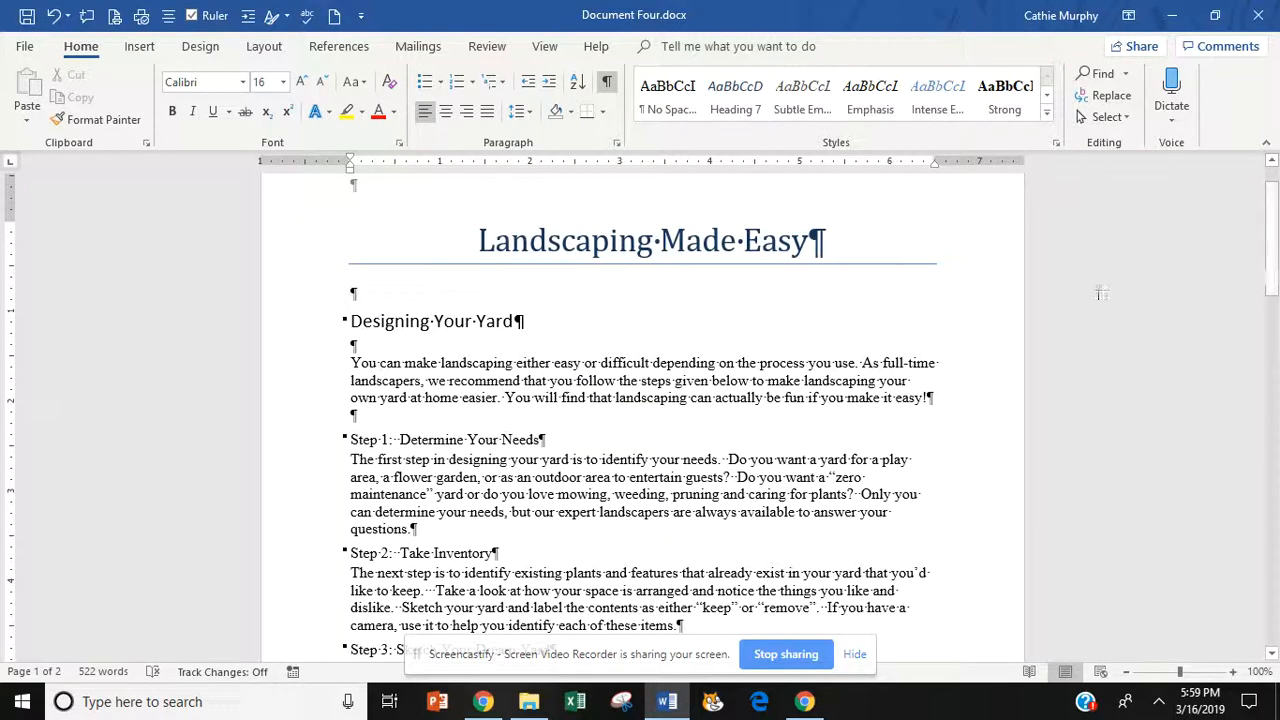
left_click(352, 292)
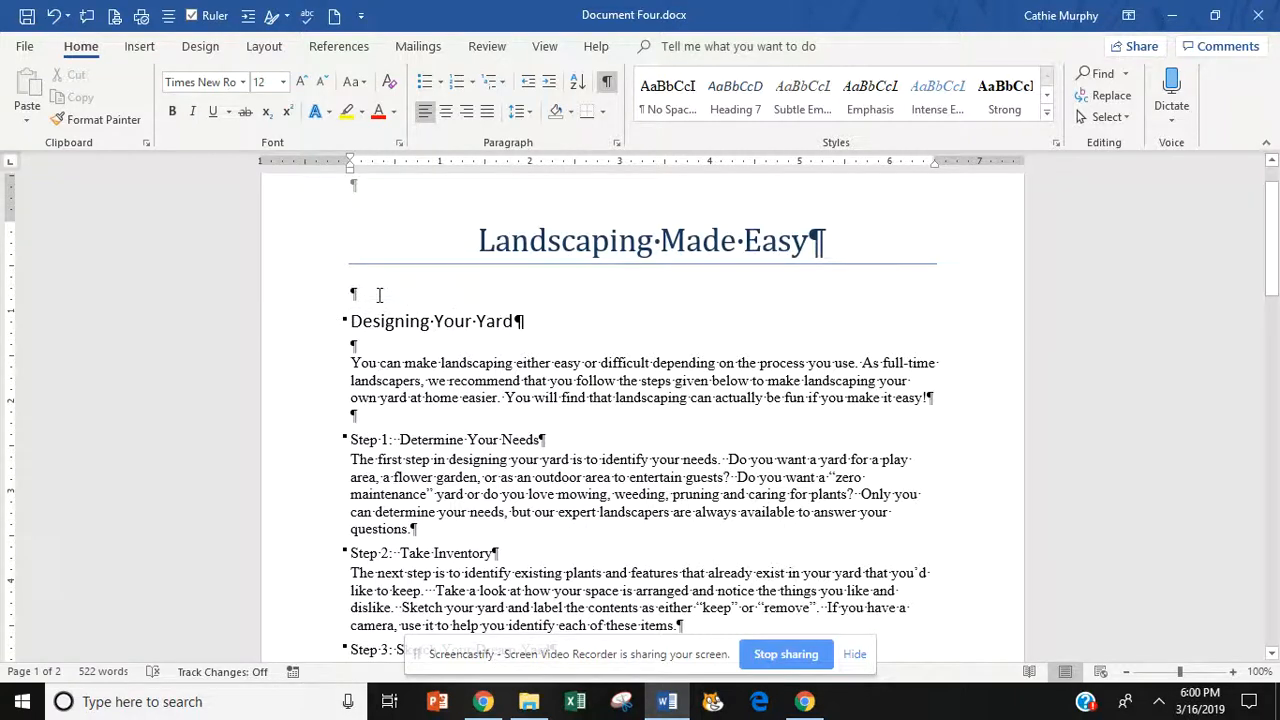
left_click(603, 113)
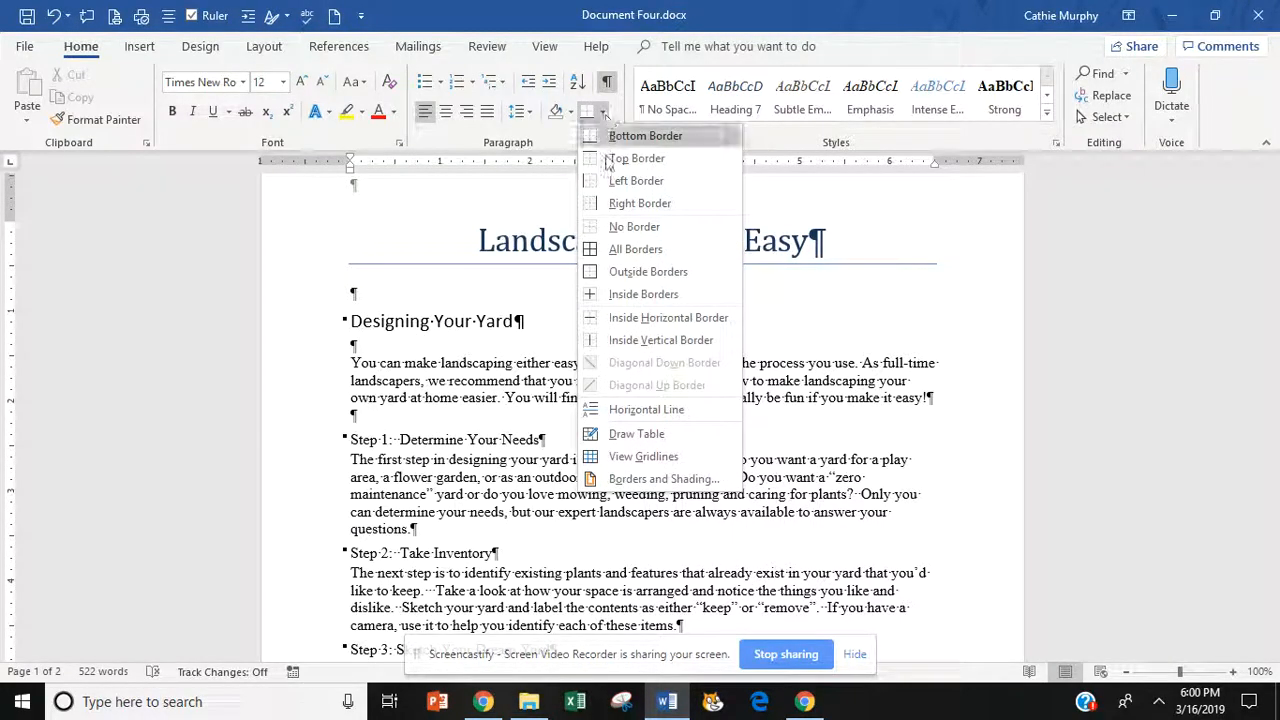
left_click(613, 409)
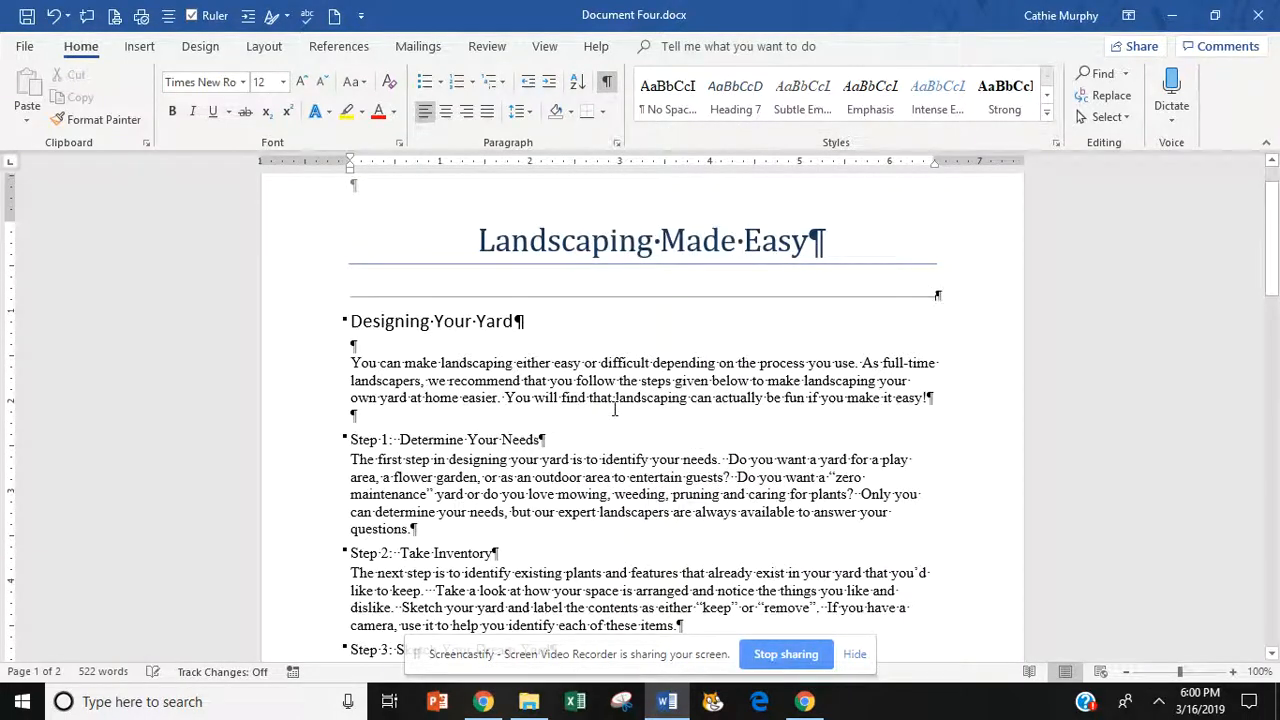
Format the new horizontal line with a standard green solid color and a height of 3 pt
left_click(771, 292)
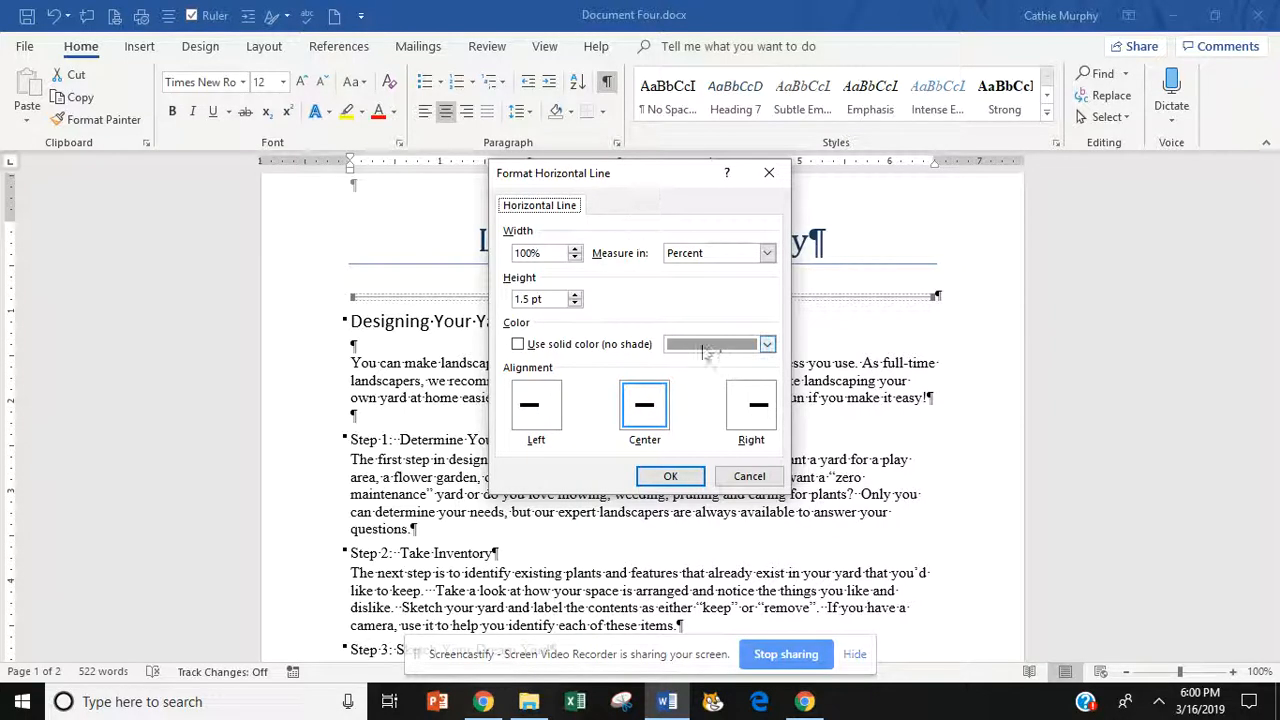
left_click(767, 345)
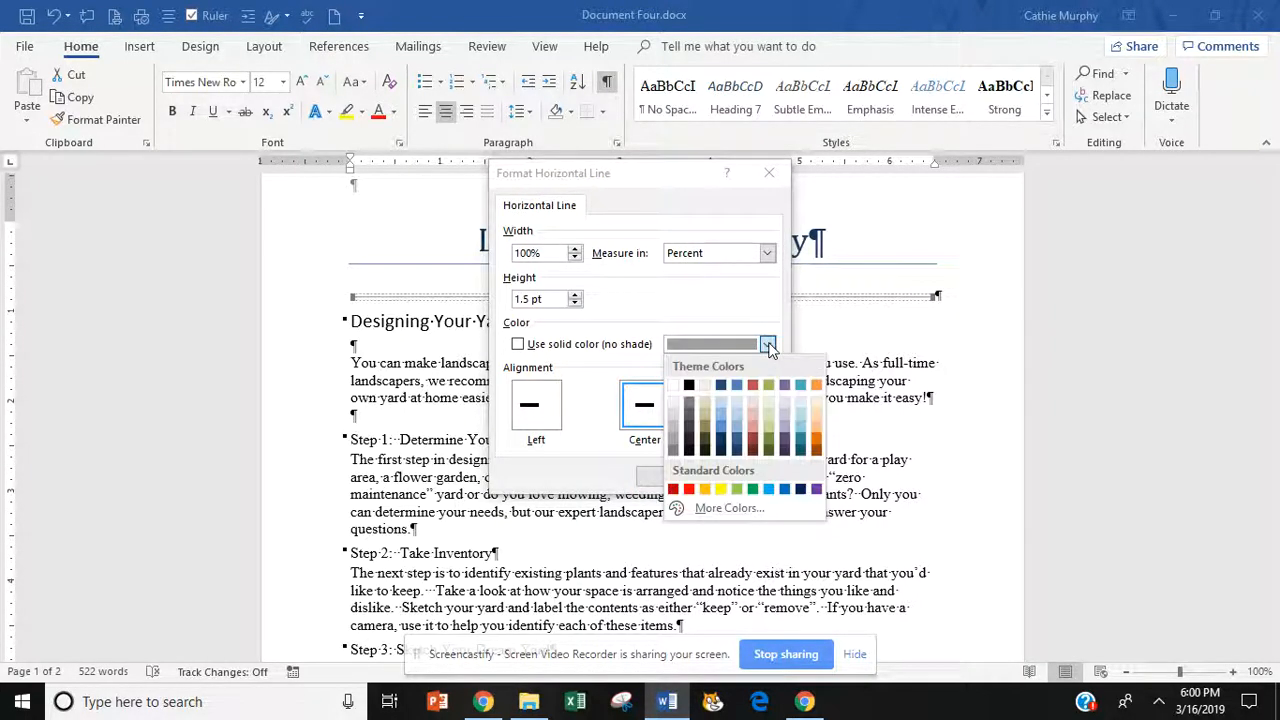
left_click(754, 490)
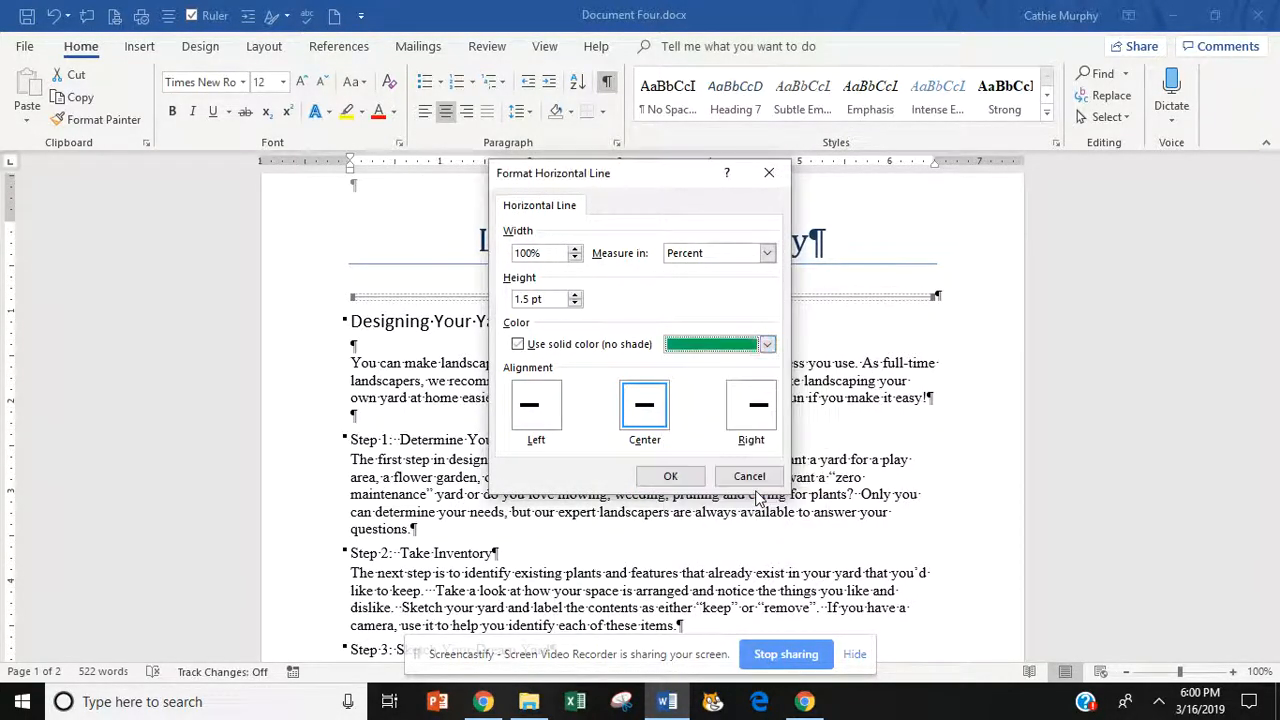
left_click(576, 300)
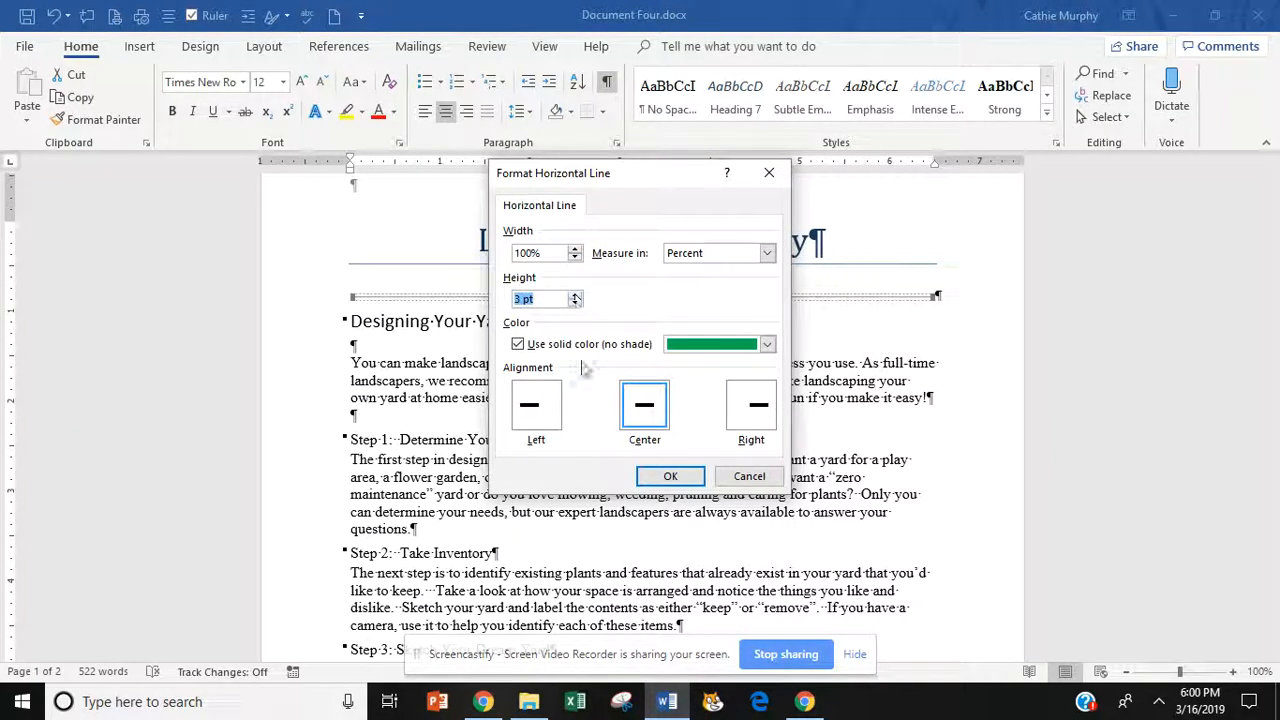
left_click(670, 476)
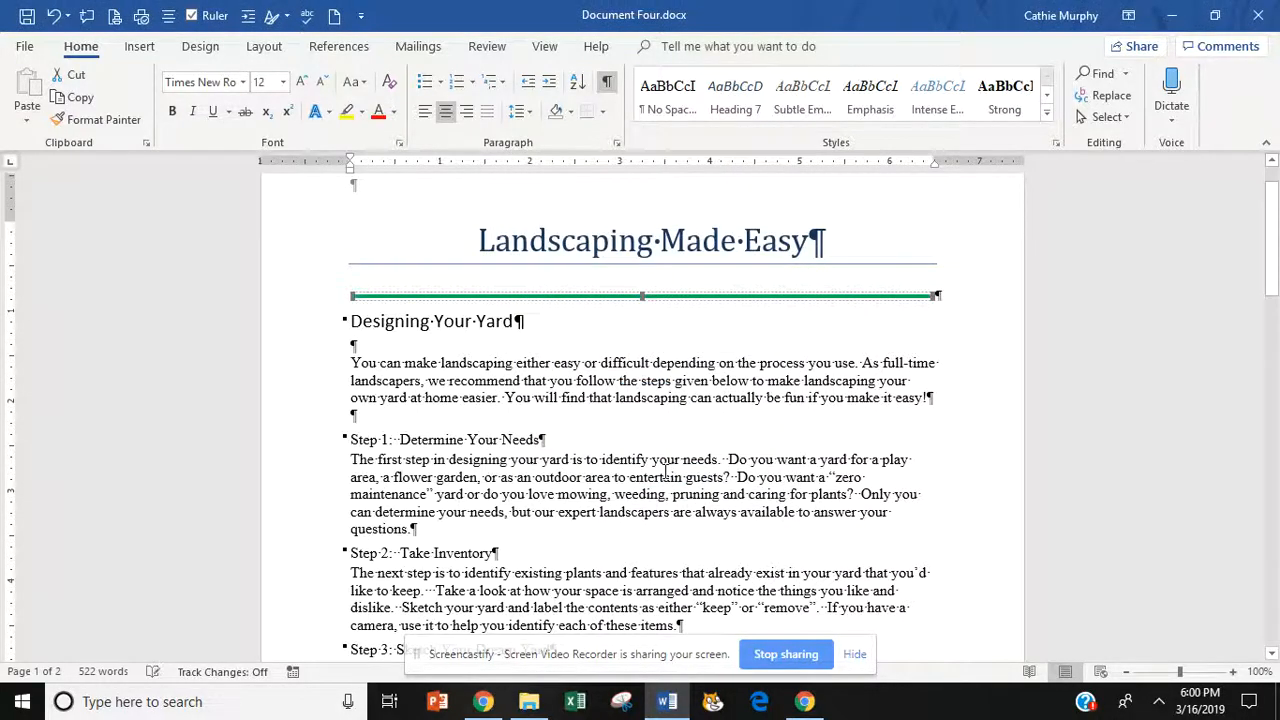
Recolor the horizontal line above "Designing Your Yard" with the darkest navy blue theme shade
double_click(701, 296)
left_click(767, 344)
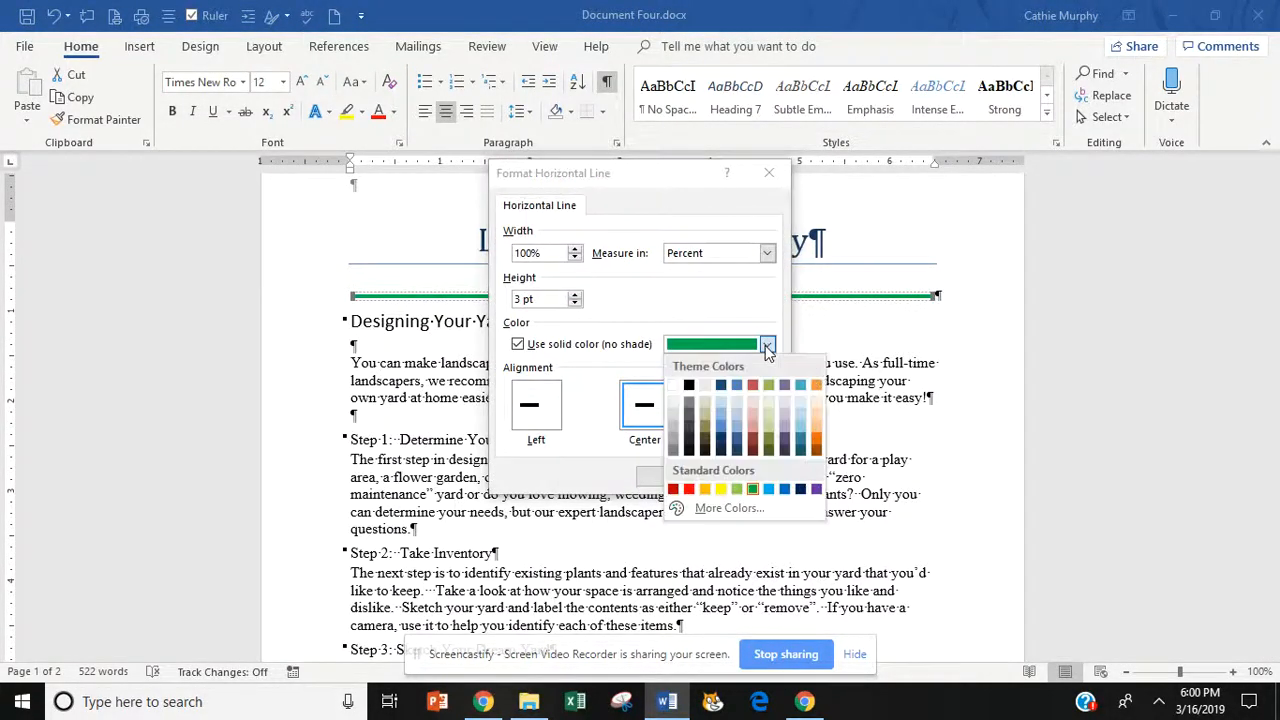
left_click(722, 451)
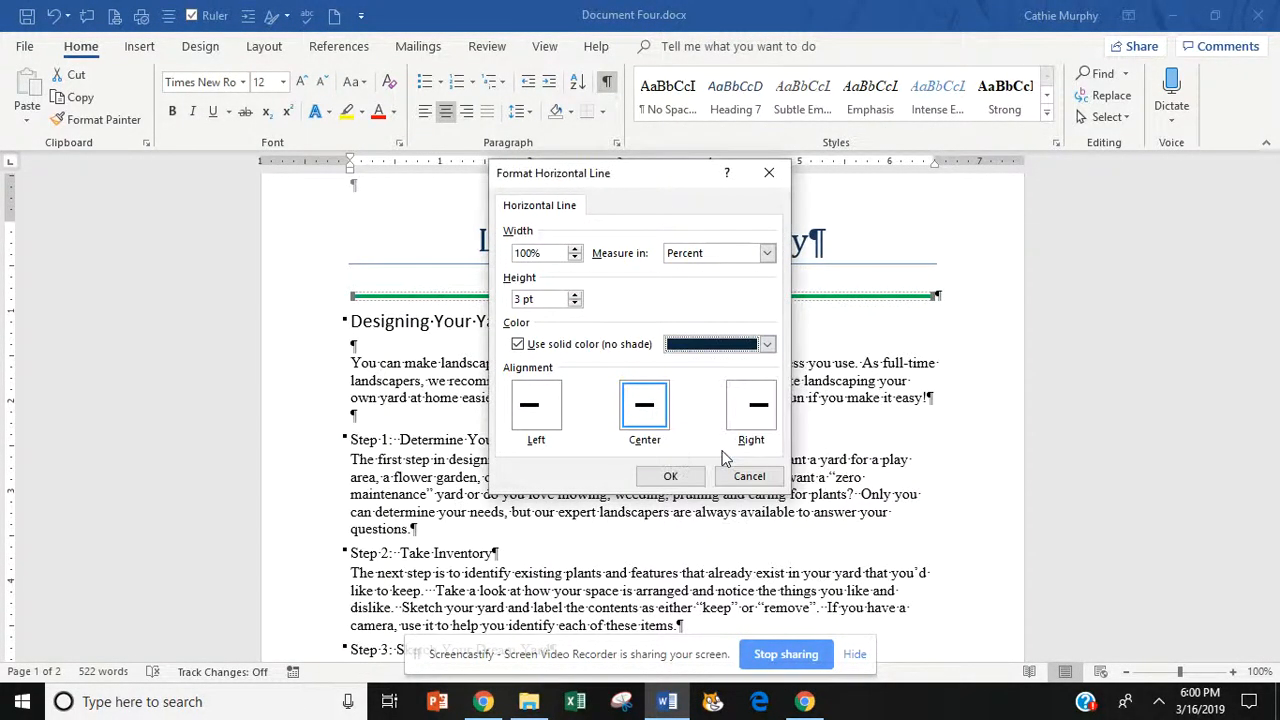
left_click(672, 476)
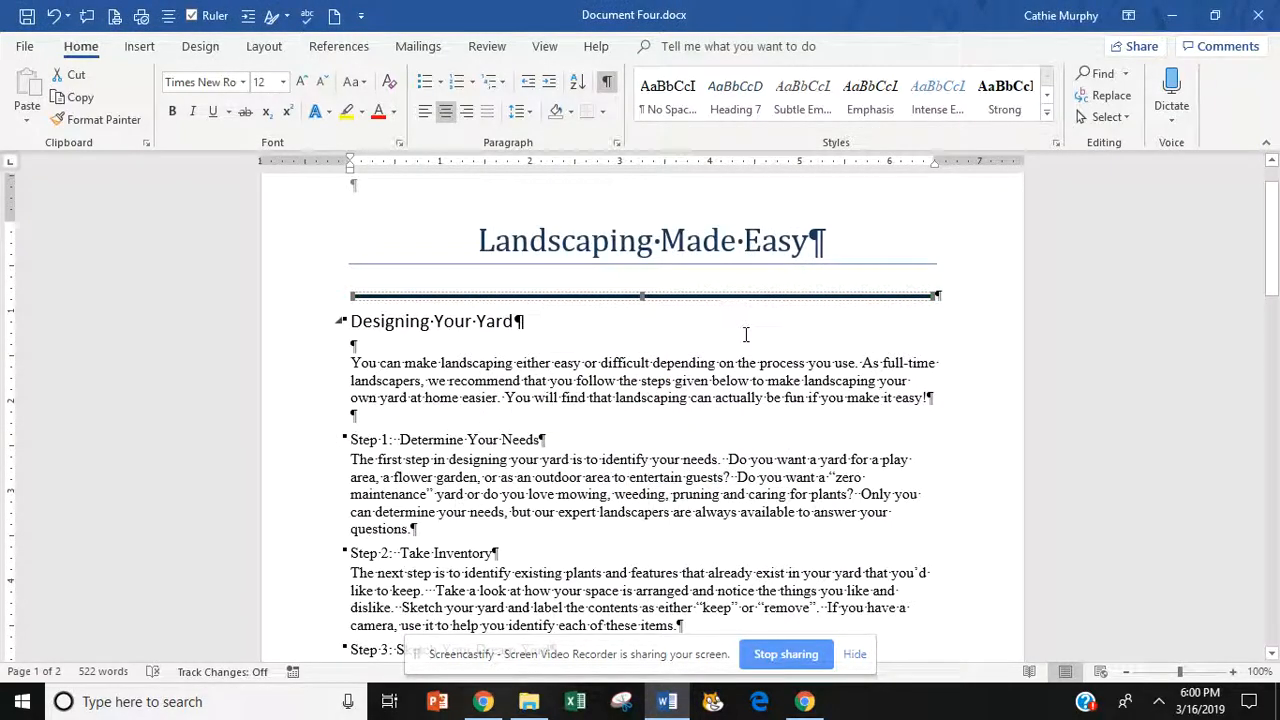
left_click(912, 330)
Paste a copy of the navy horizontal line directly below the "Designing Your Yard" heading
left_click(521, 321)
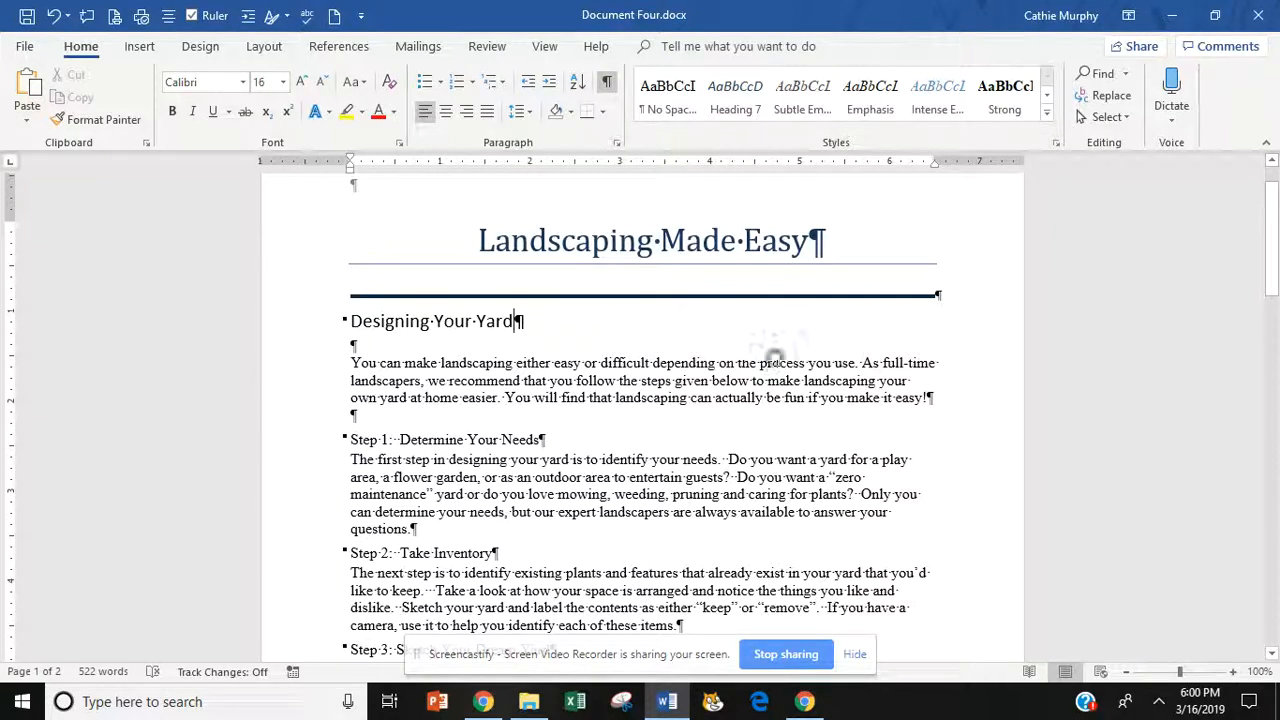
key("ctrl+v")
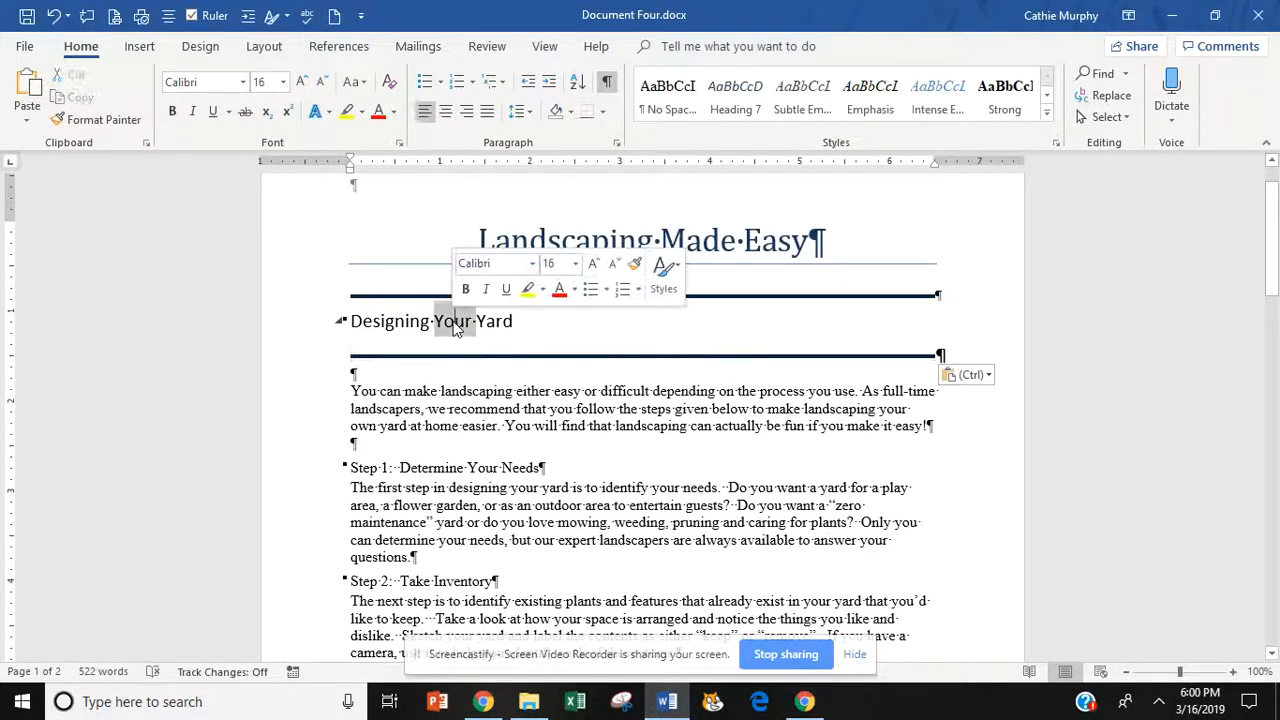
triple_click(455, 320)
left_click(446, 326)
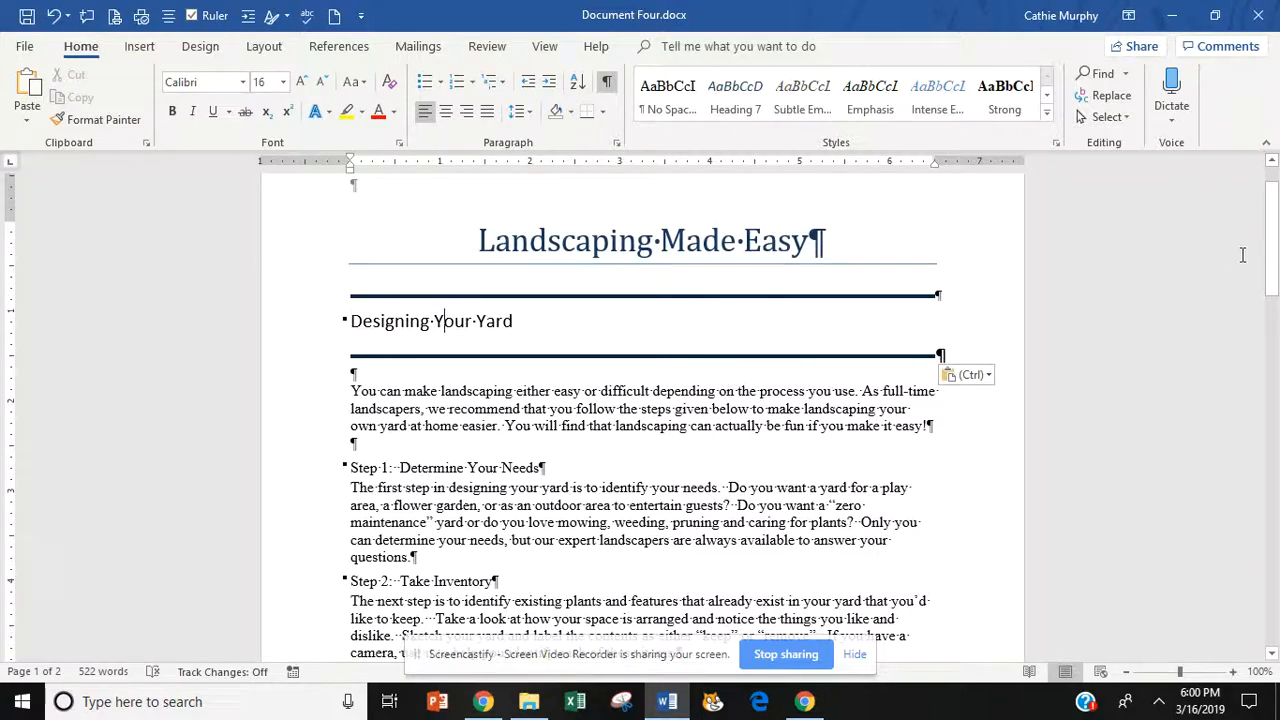
Reapply the Heading 1 style to the "Choosing a Tree" heading on page 2
left_click_drag(1272, 256, 1274, 468)
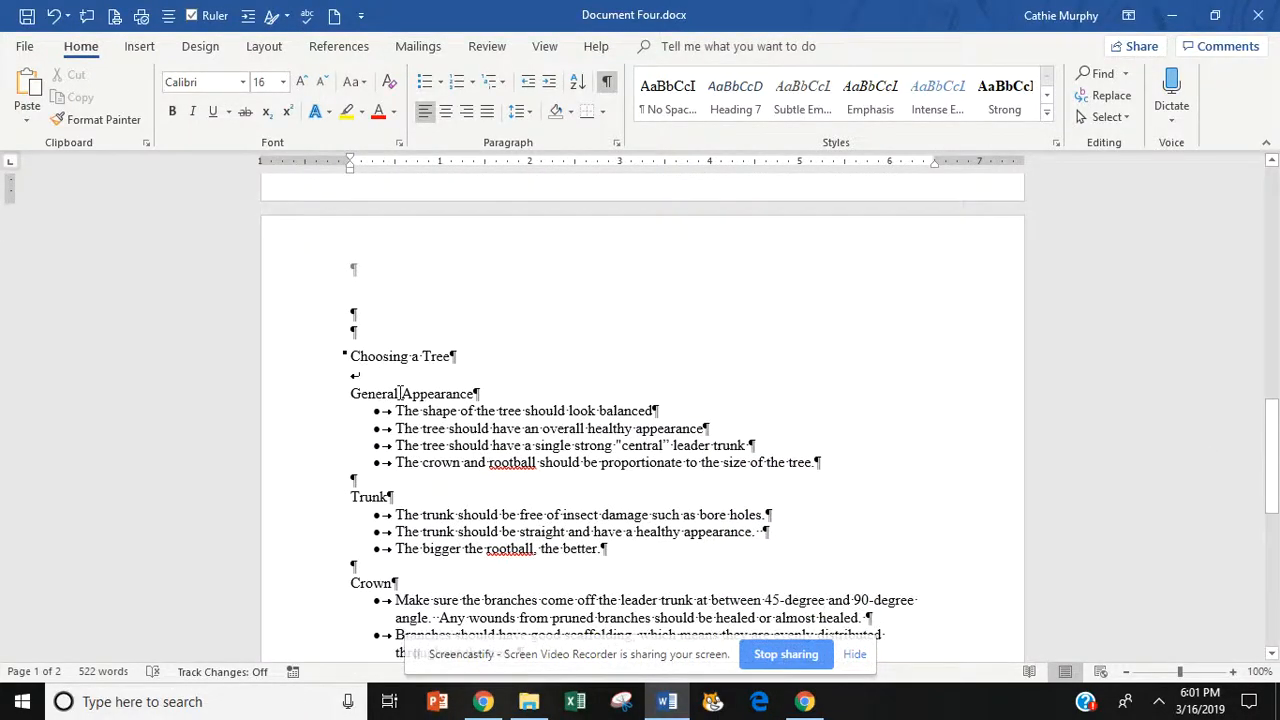
left_click(352, 347)
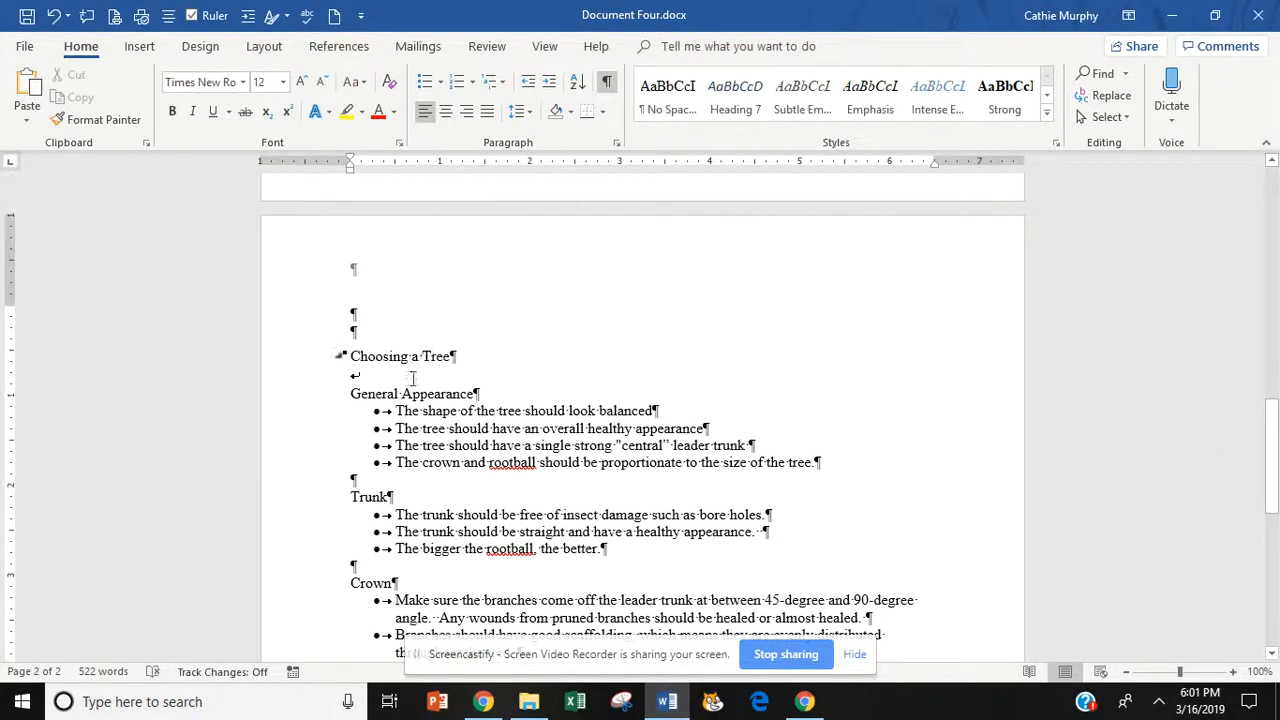
triple_click(397, 358)
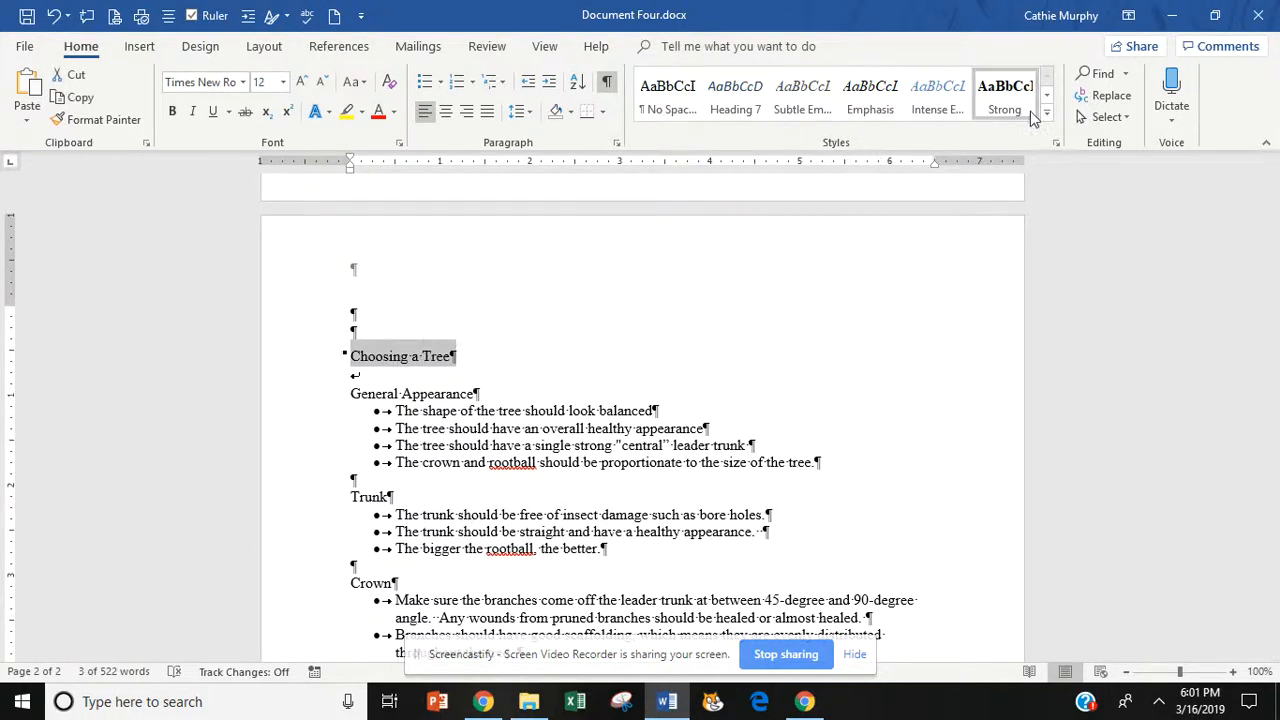
left_click(1047, 116)
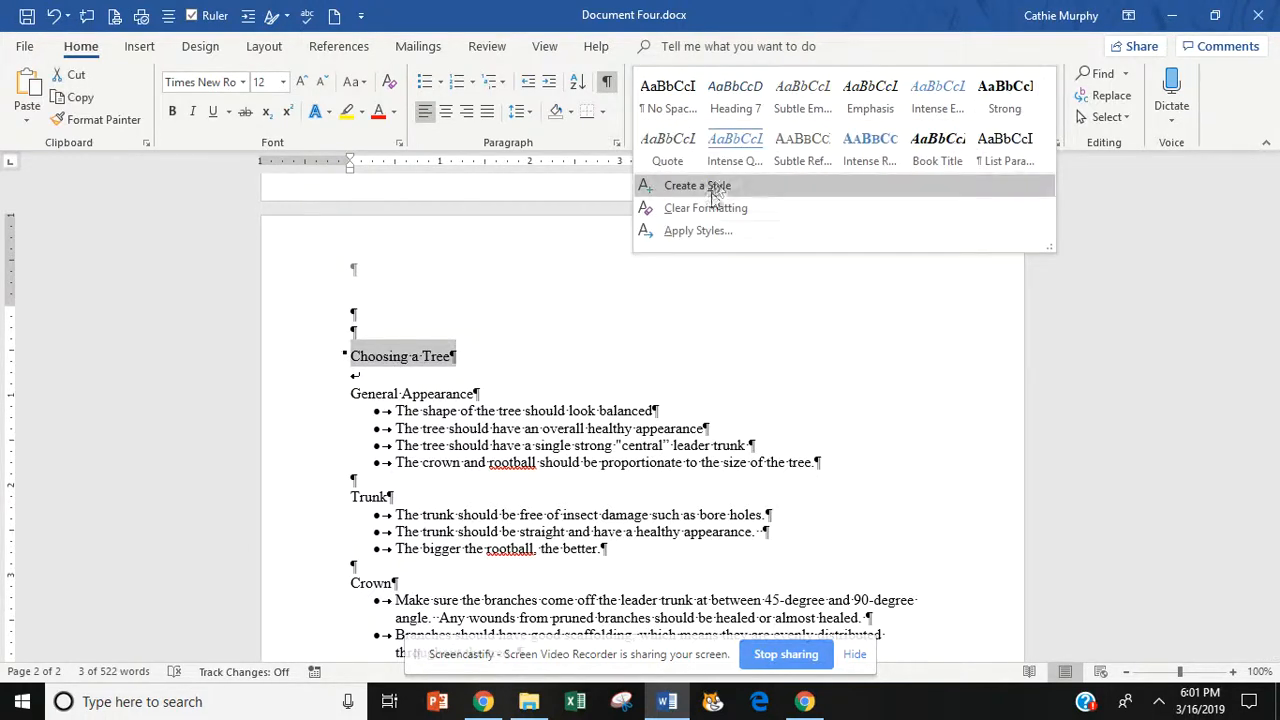
left_click(697, 231)
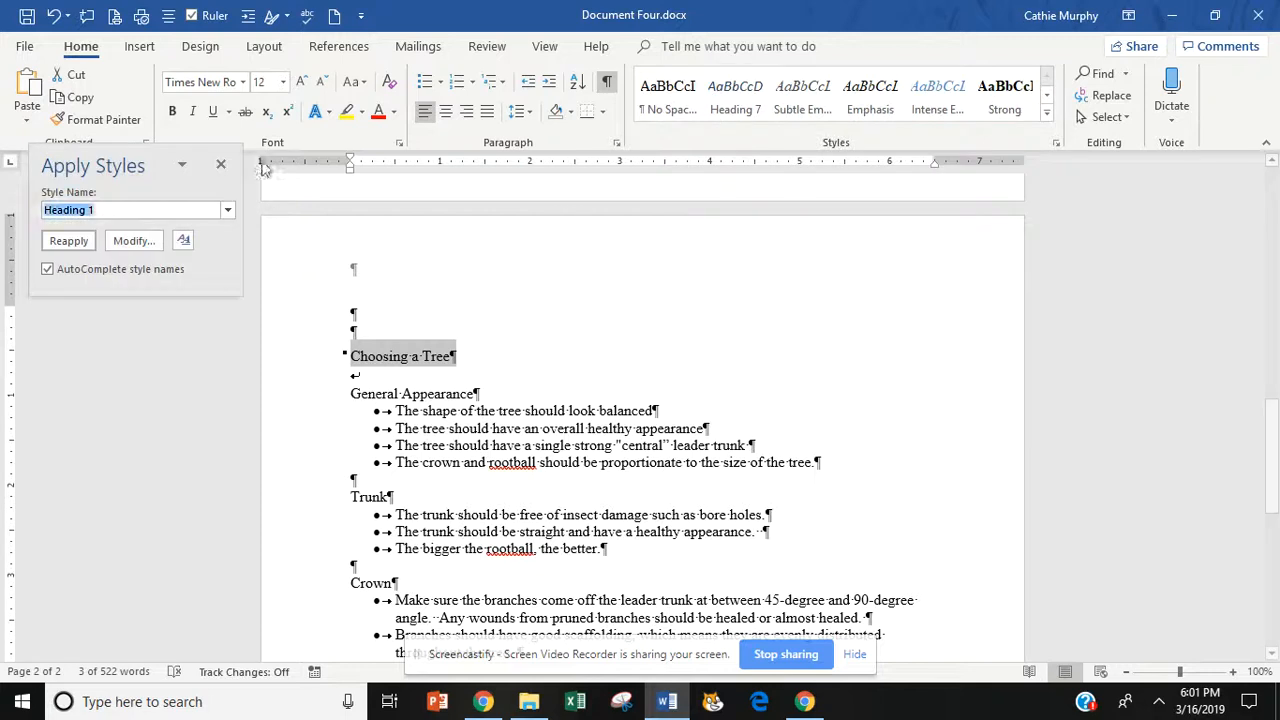
left_click(70, 241)
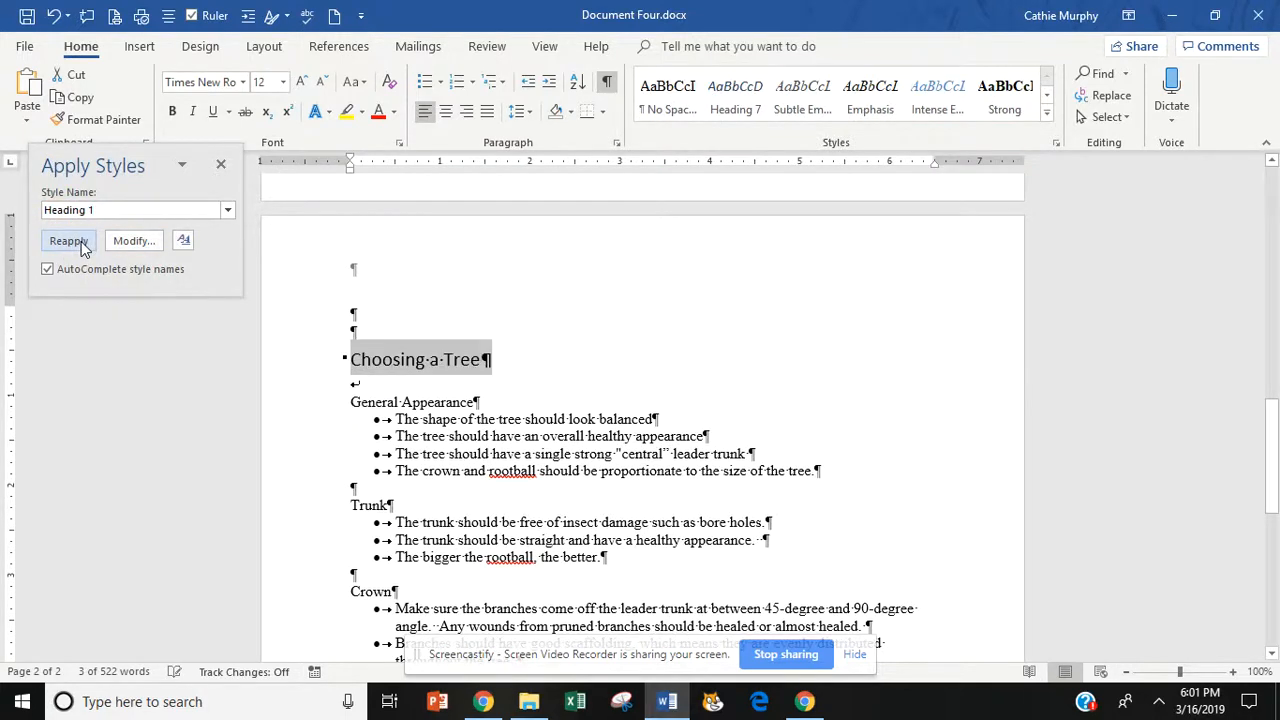
Insert horizontal lines directly above and below the "Choosing a Tree" heading
left_click(353, 359)
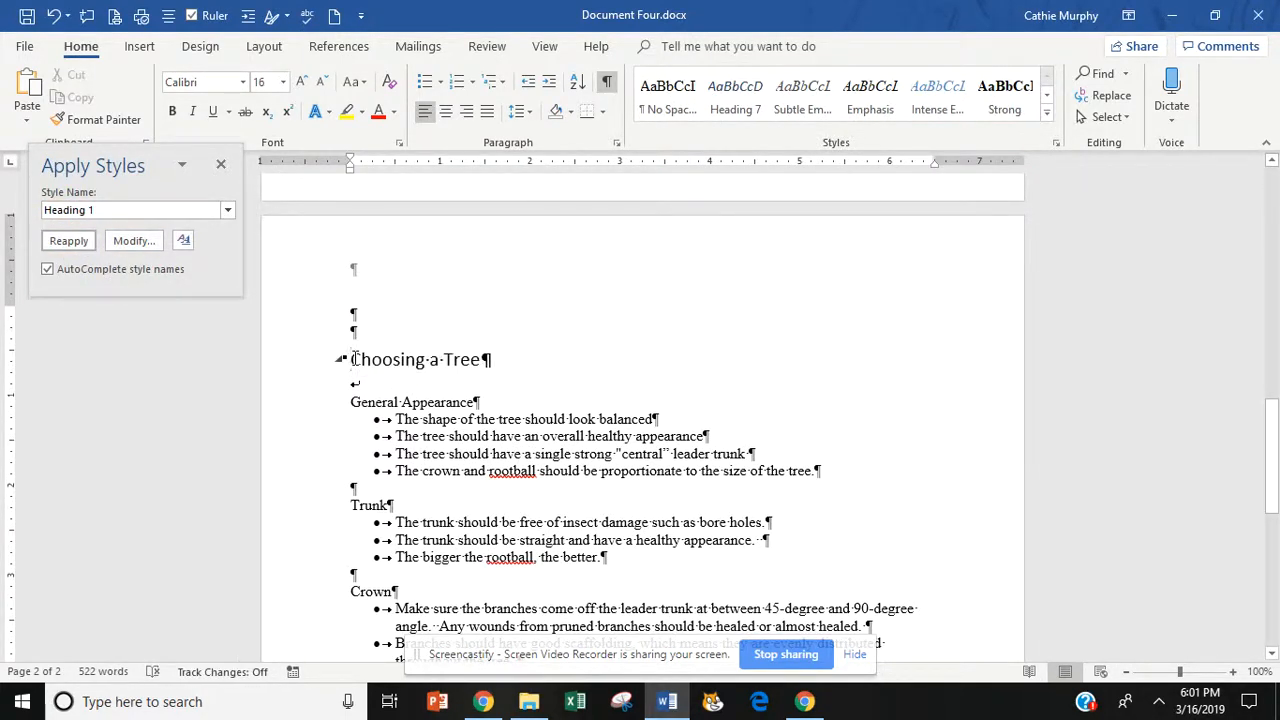
left_click(603, 113)
left_click(635, 406)
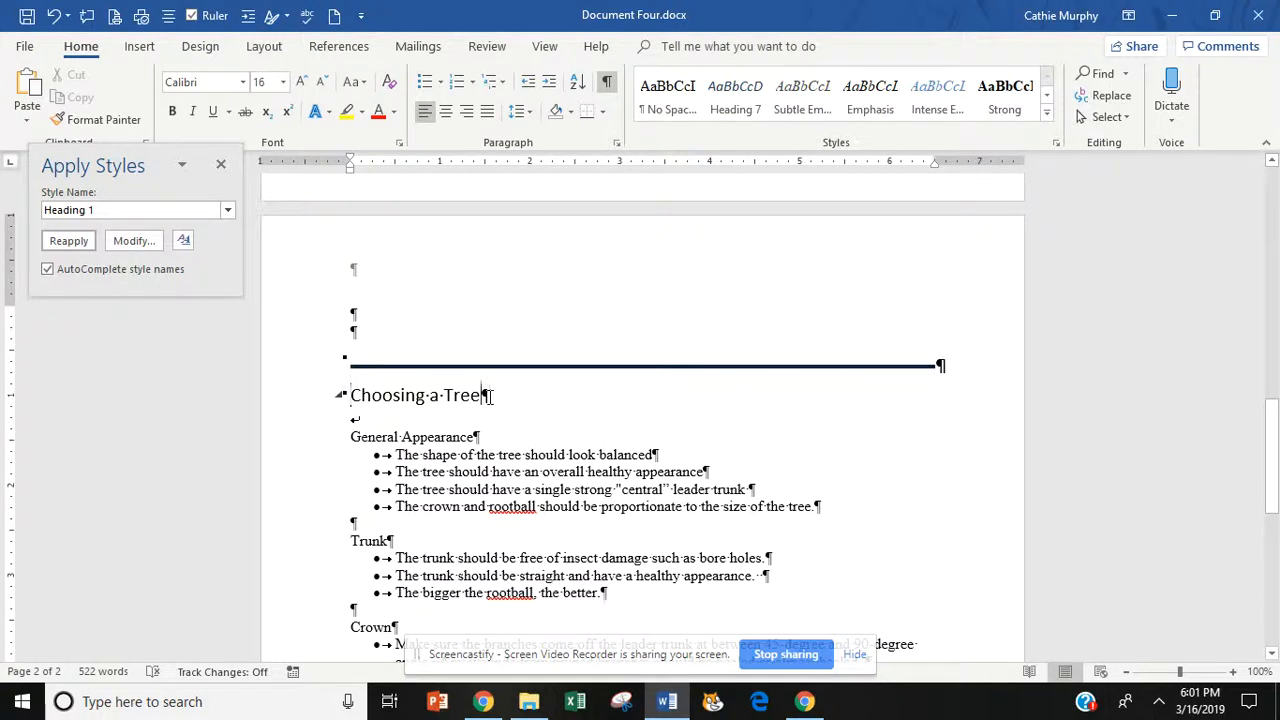
left_click(603, 112)
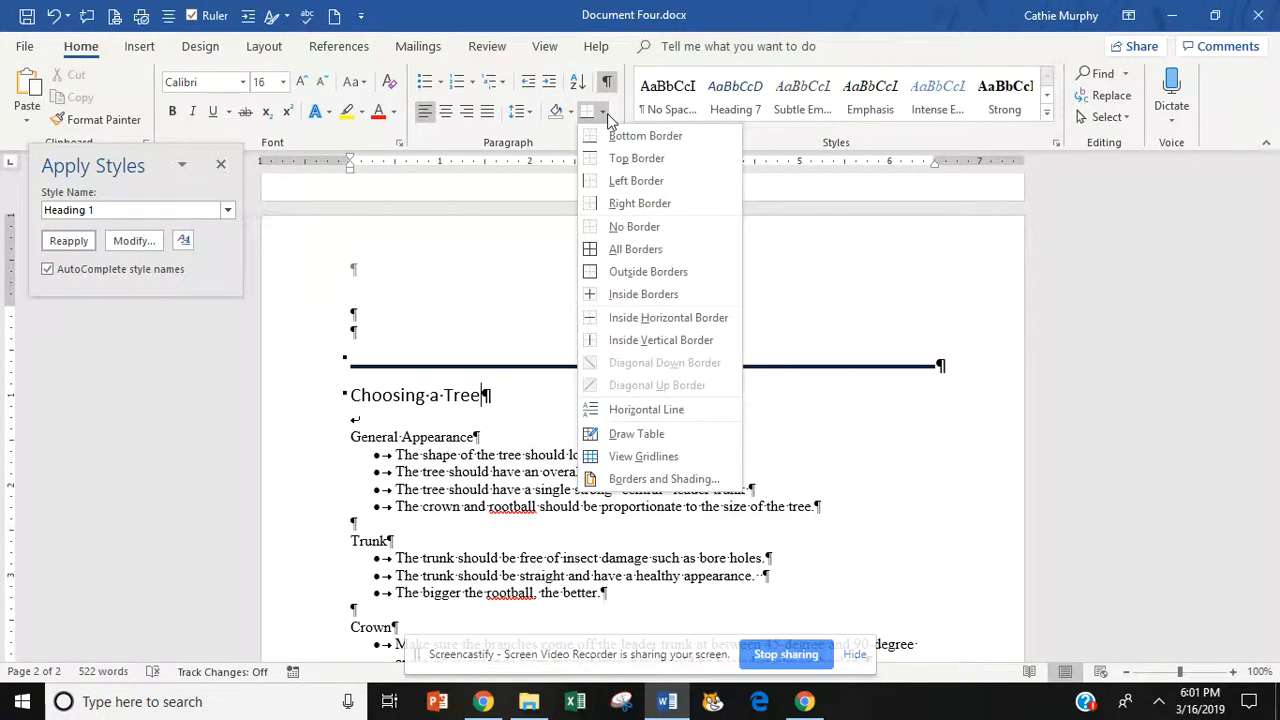
left_click(628, 410)
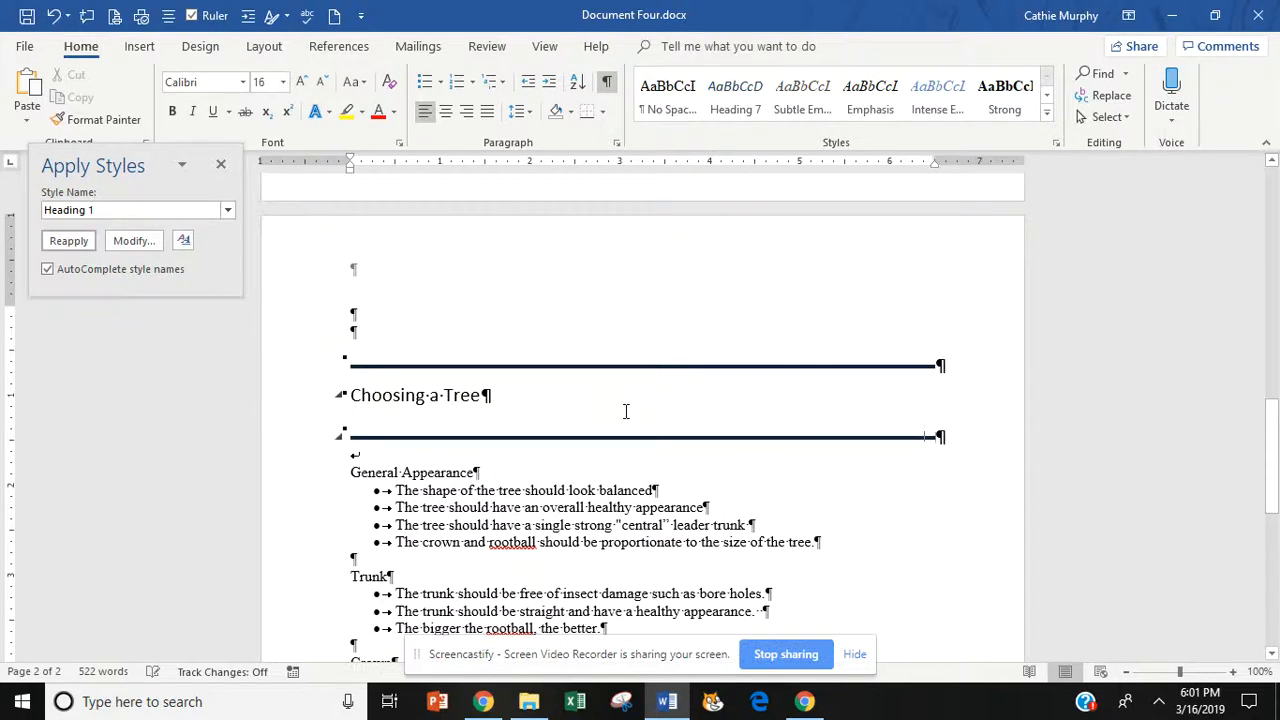
Delete the two blank paragraphs above the "Choosing a Tree" heading's upper line
left_click(369, 336)
key("BackSpace")
key("BackSpace")
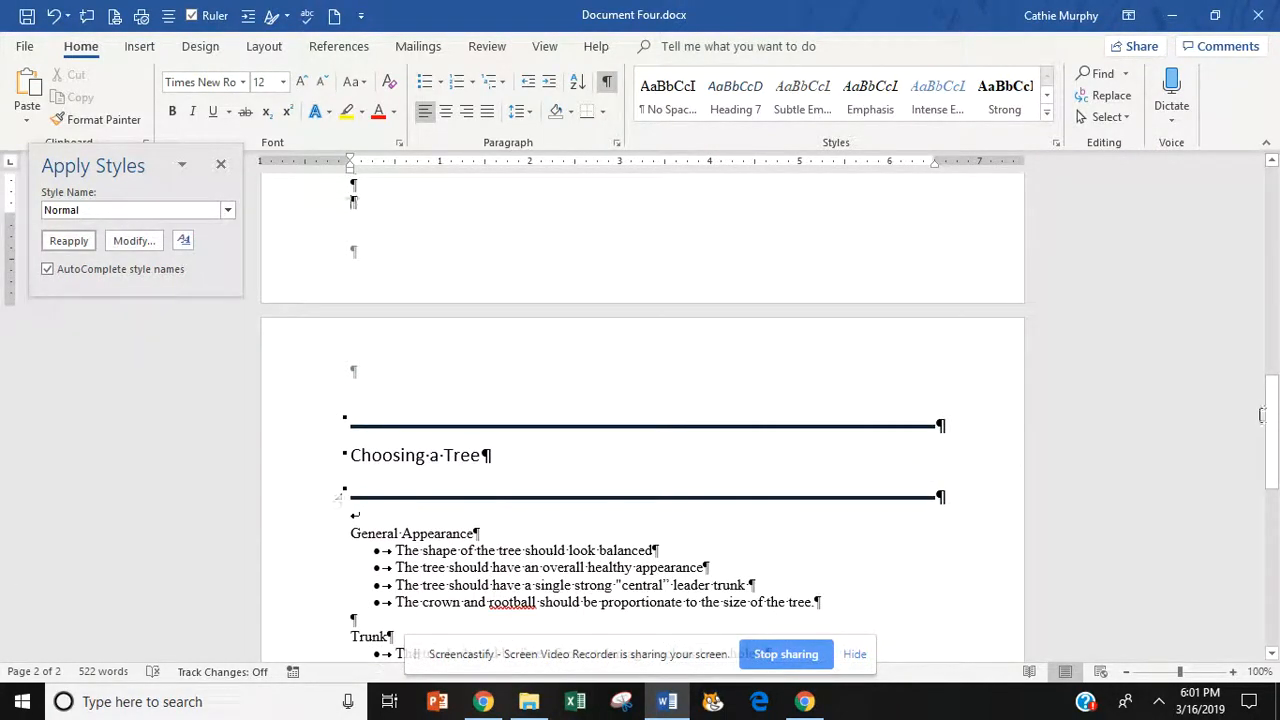
left_click_drag(1266, 415, 1268, 554)
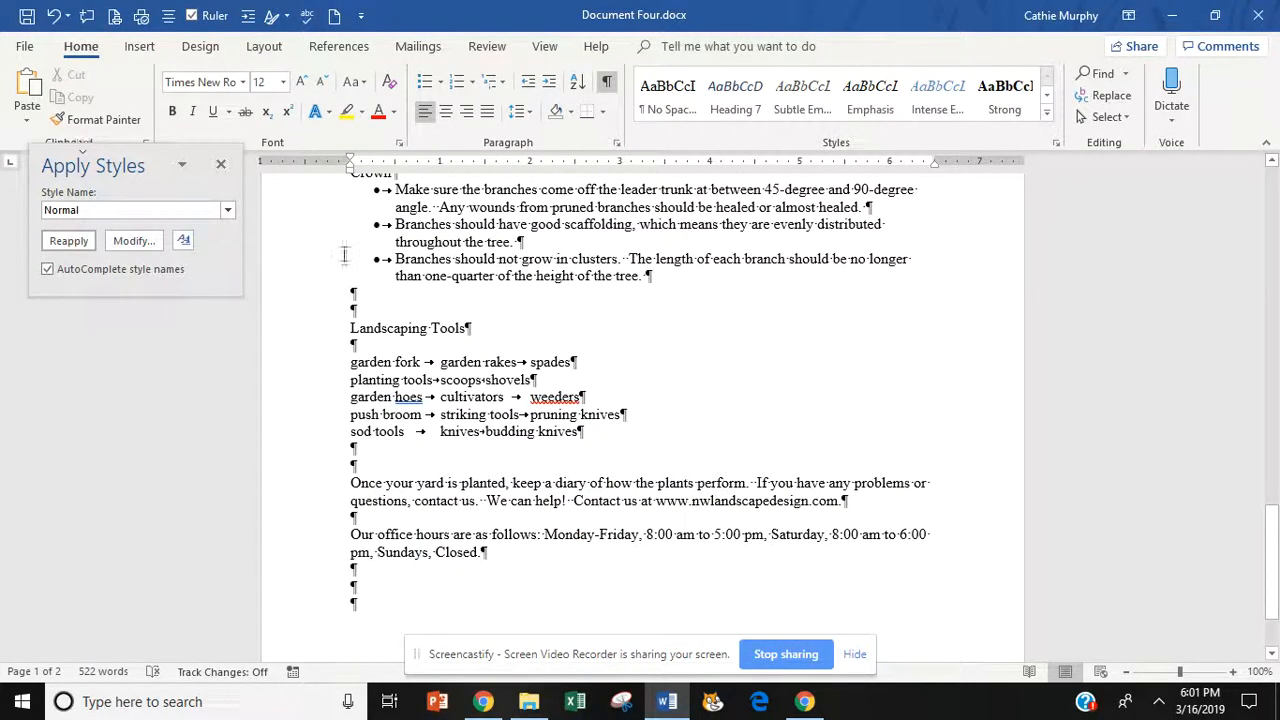
left_click_drag(352, 330, 590, 434)
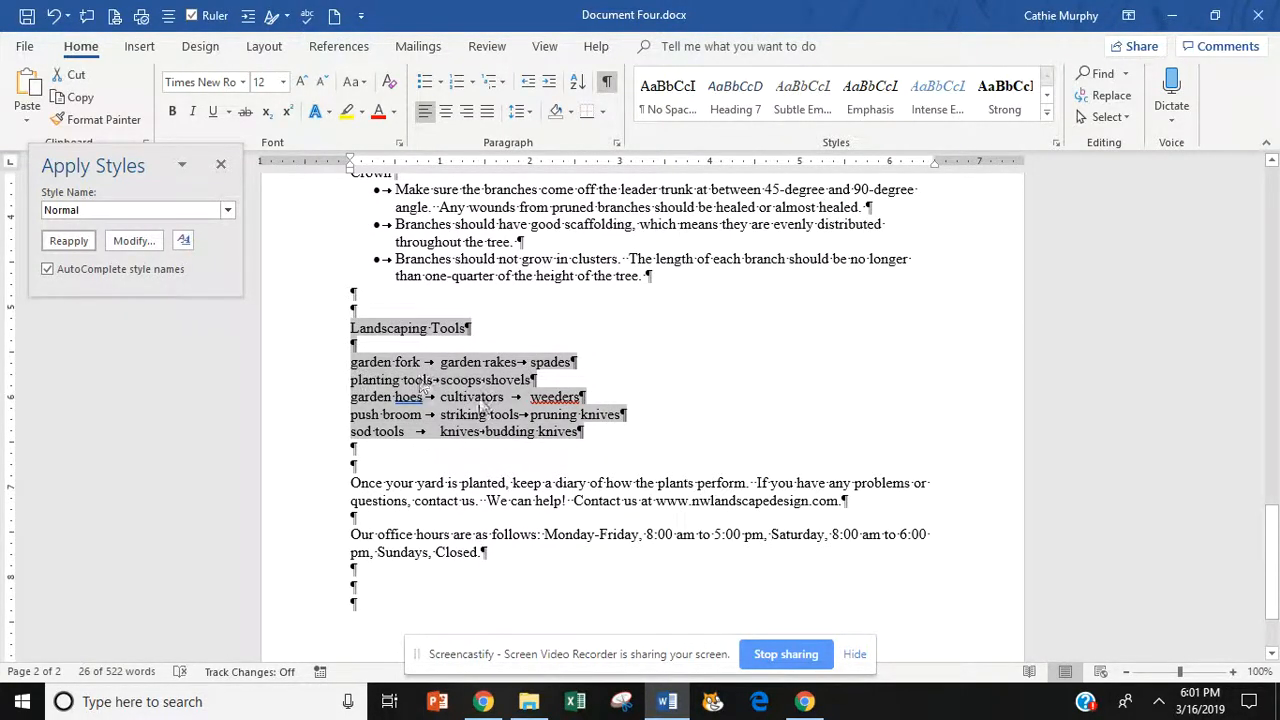
left_click(615, 437)
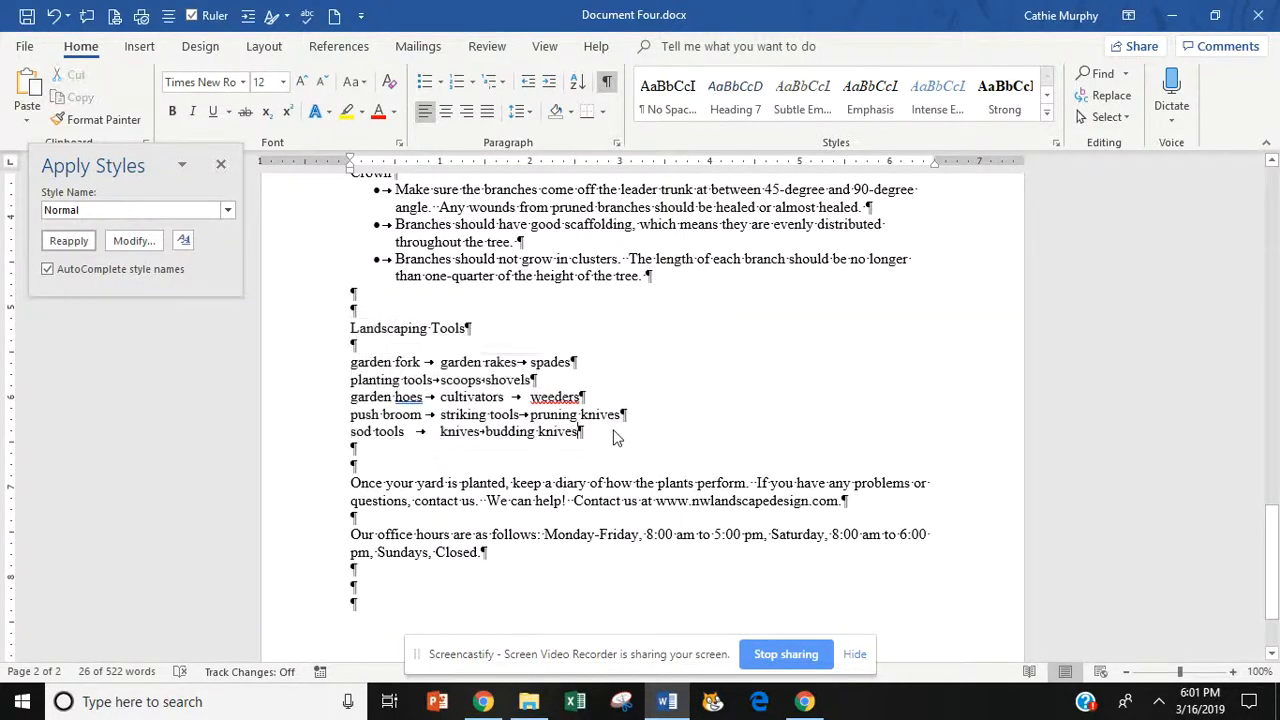
Apply the Heading 2 style to the "Step 1: Determine Your Needs" heading and close the Apply Styles pane
left_click_drag(1273, 545, 1272, 260)
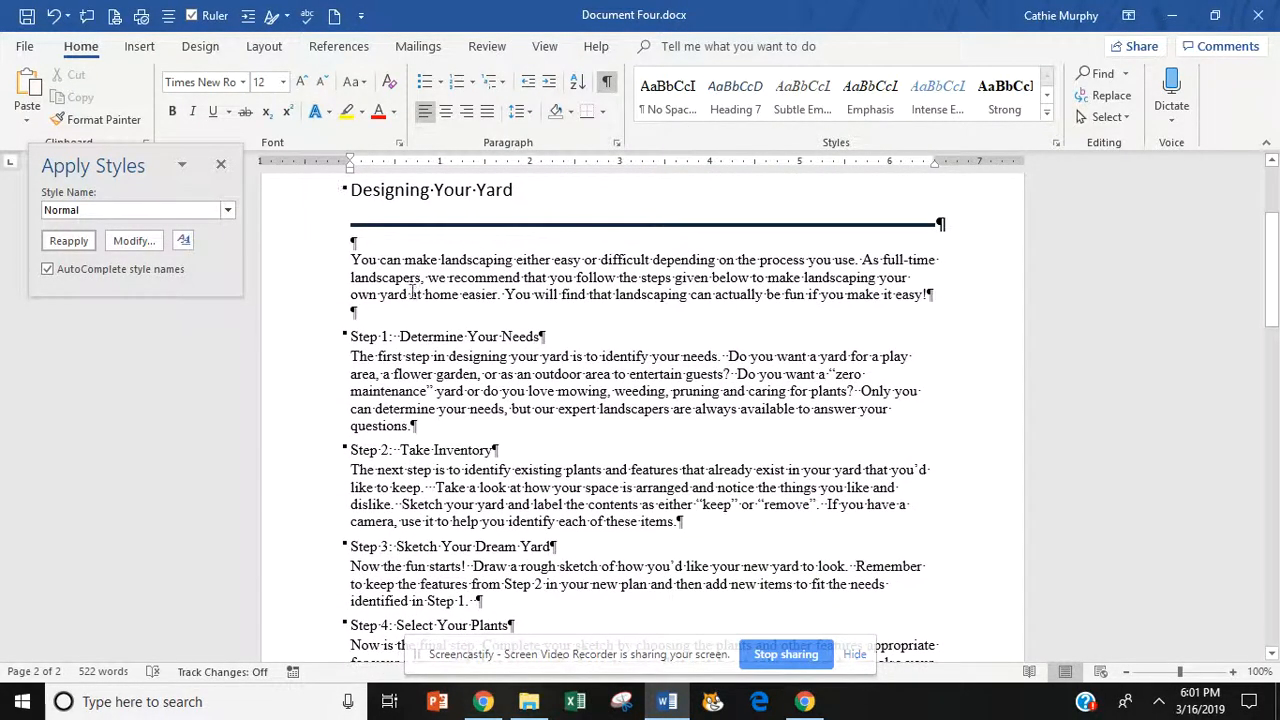
triple_click(413, 337)
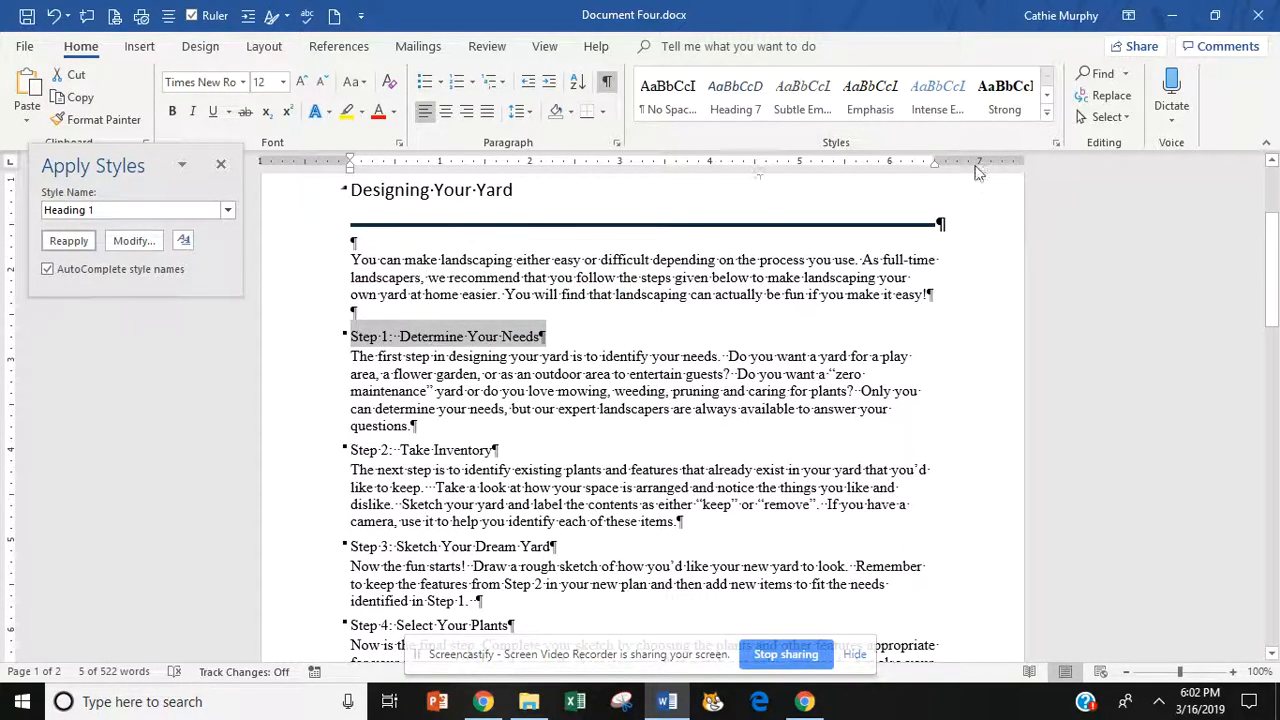
left_click(1046, 112)
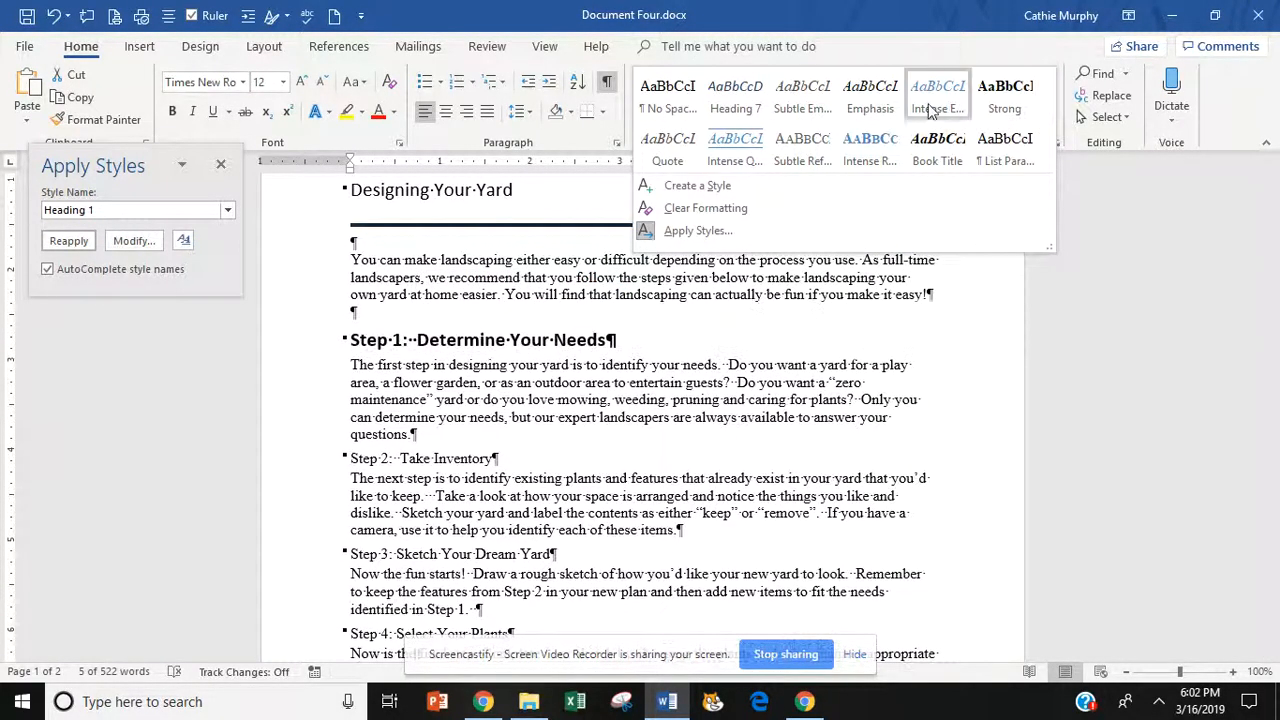
left_click(700, 230)
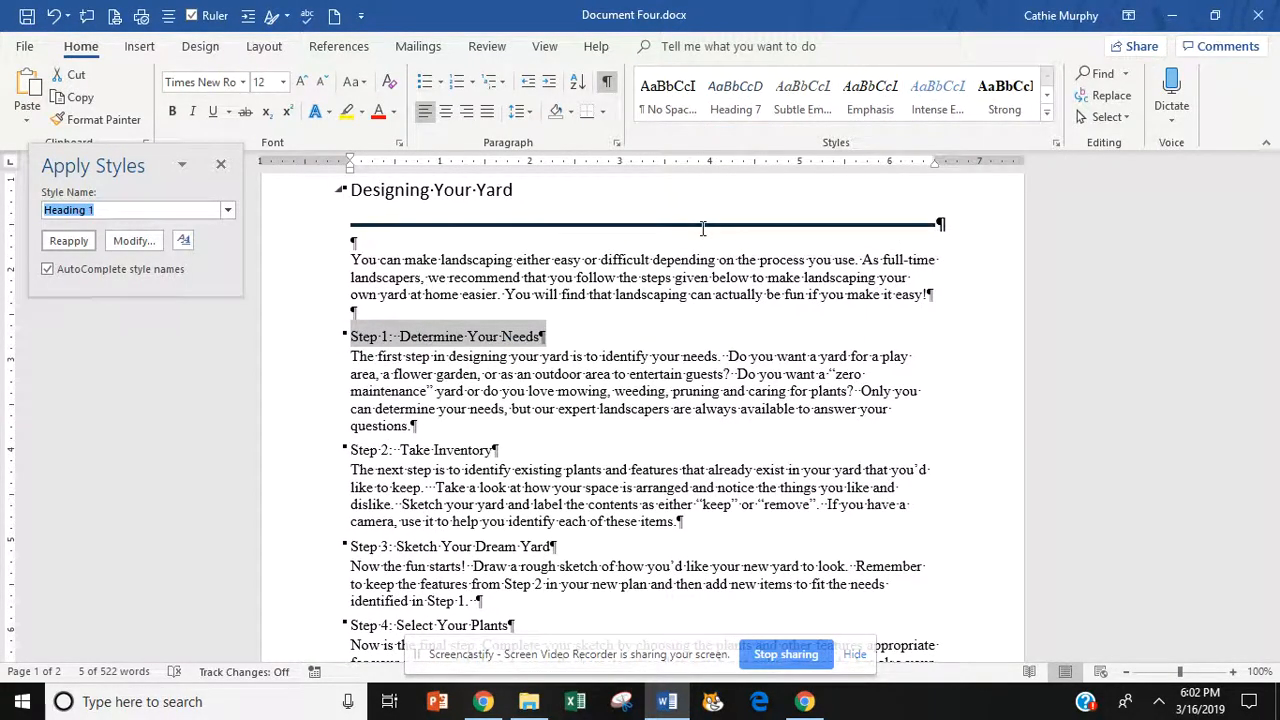
left_click(120, 211)
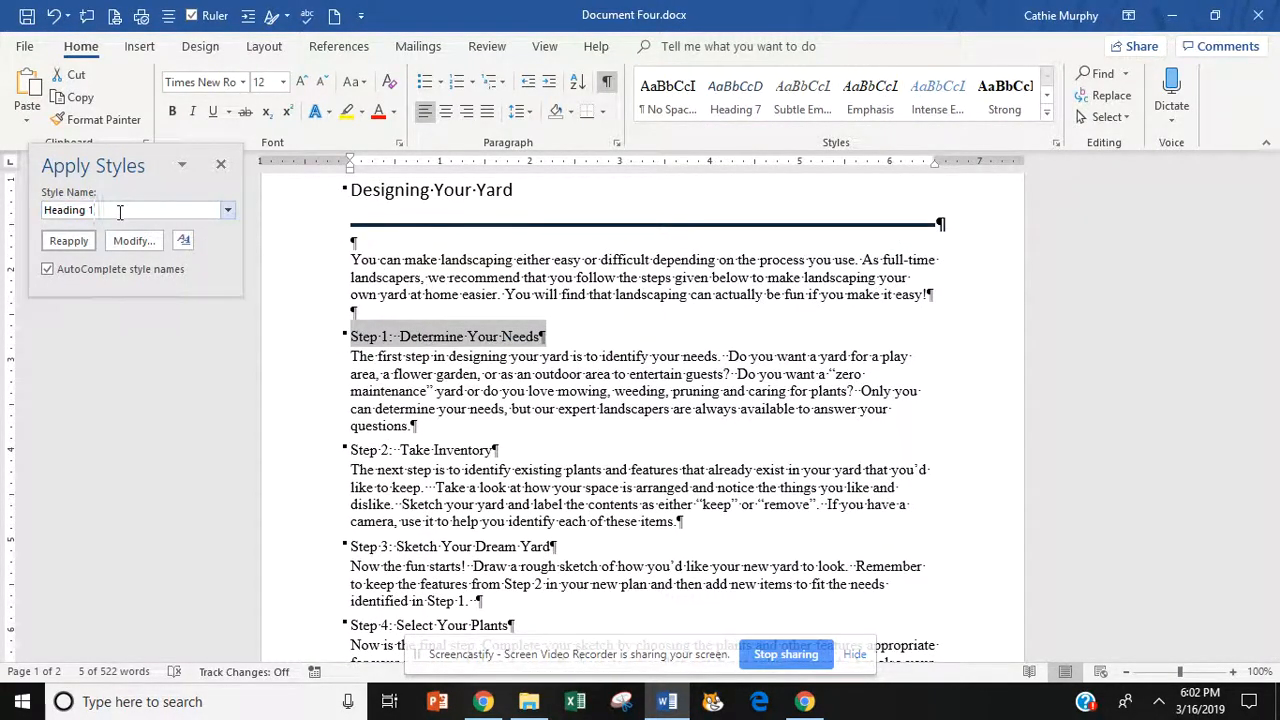
type("2")
left_click(66, 243)
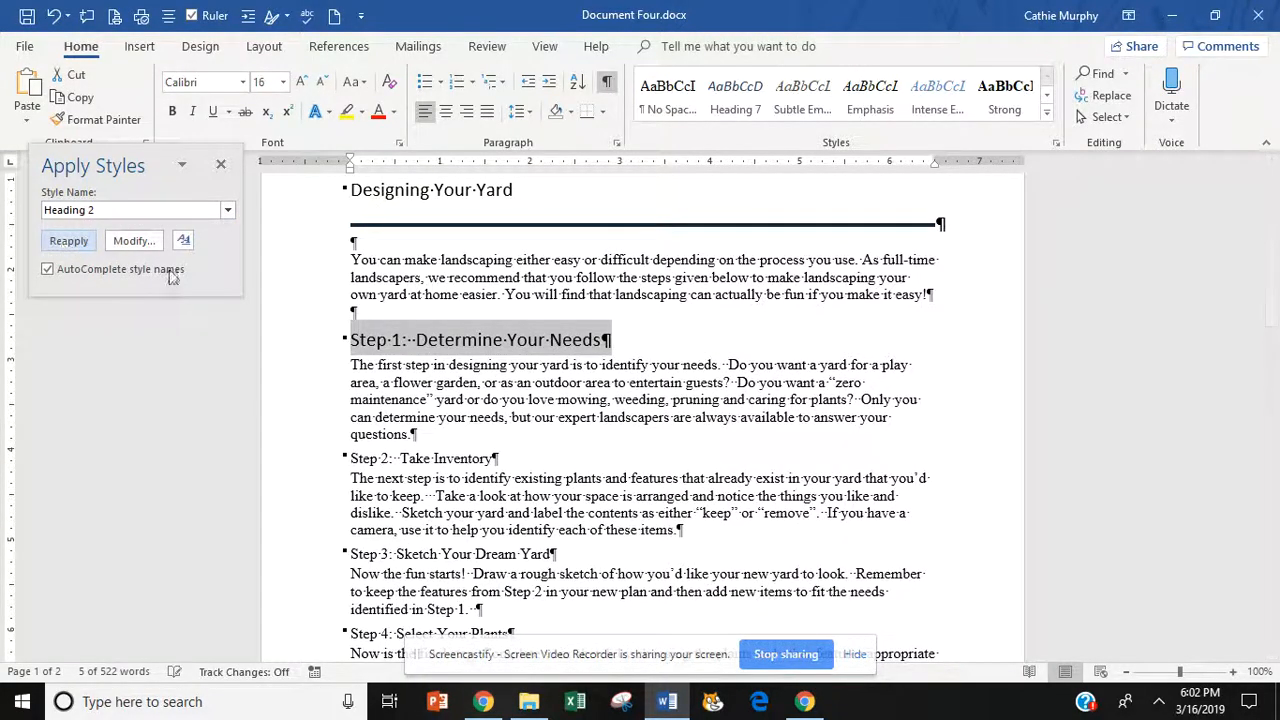
left_click(221, 166)
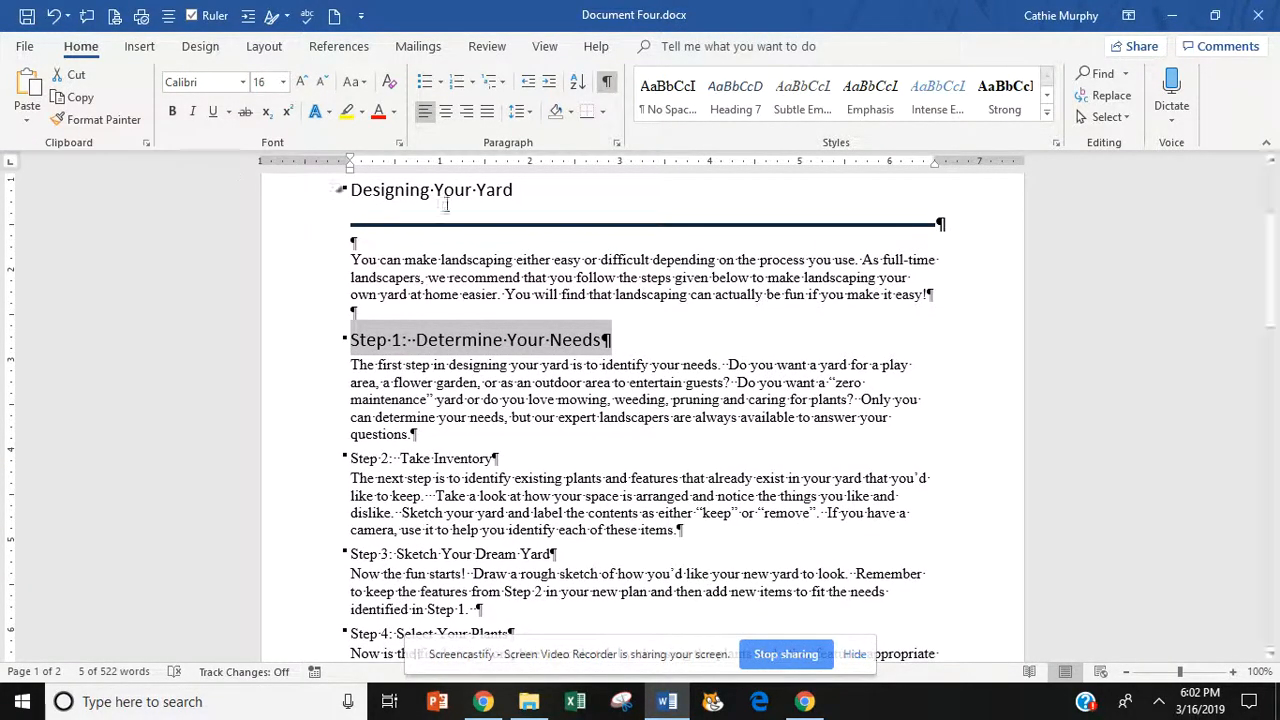
Add space after the "Step 1: Determine Your Needs" heading paragraph
left_click(532, 116)
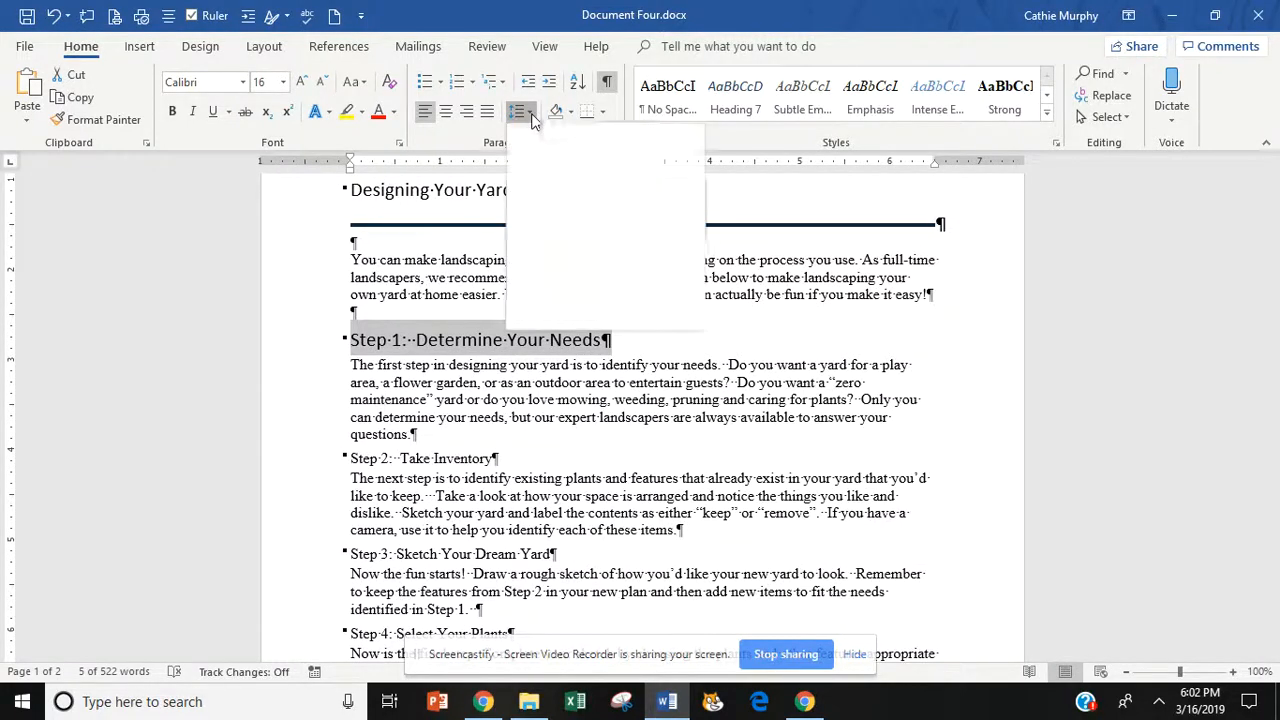
left_click(847, 215)
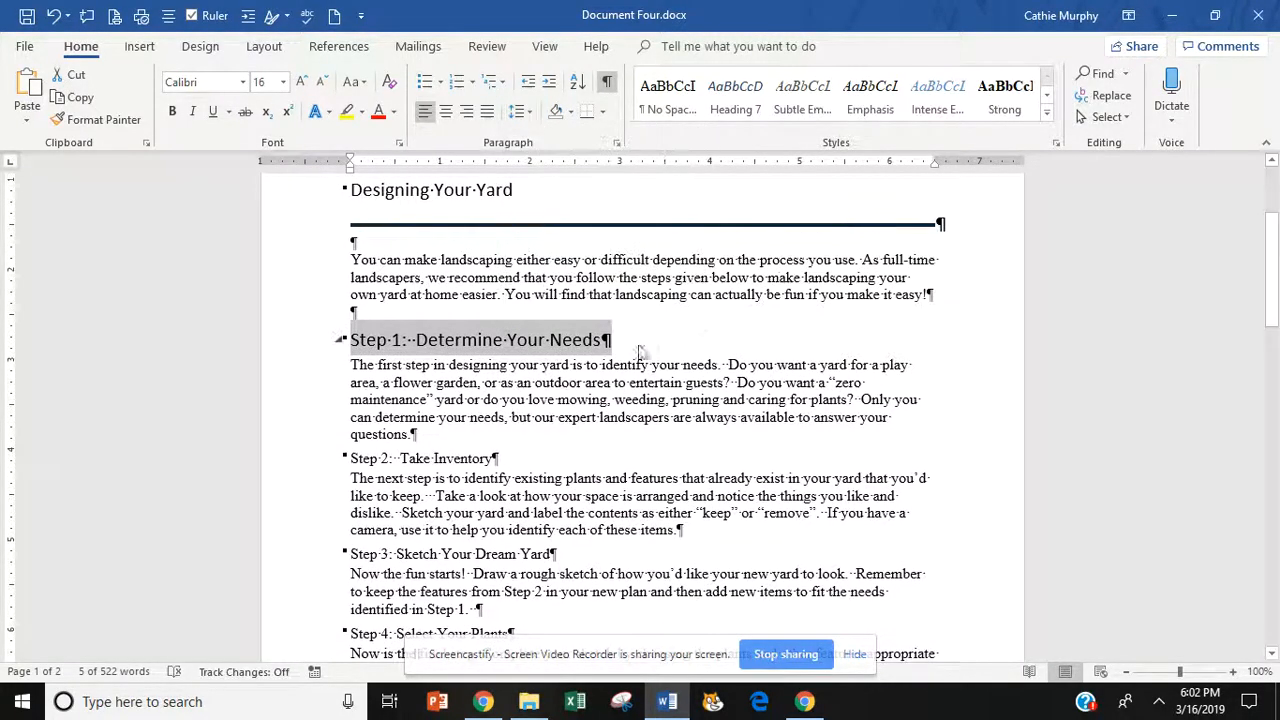
left_click(532, 116)
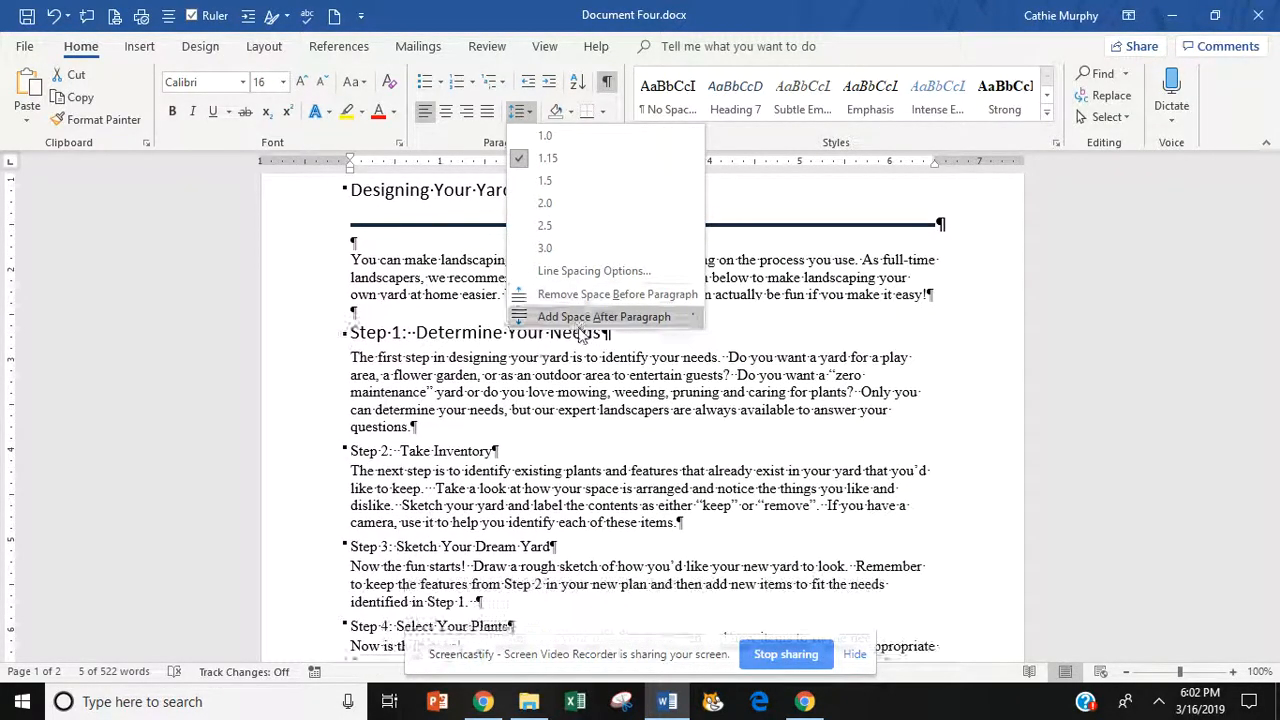
left_click(579, 318)
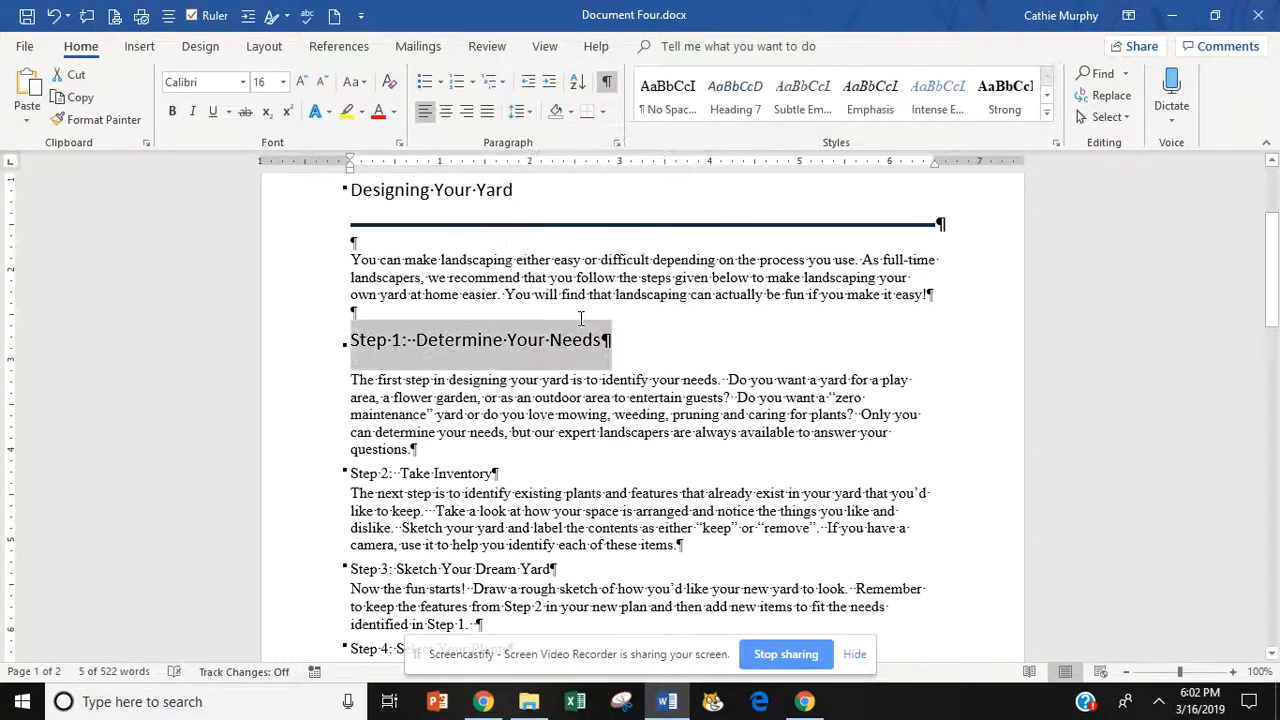
left_click(630, 358)
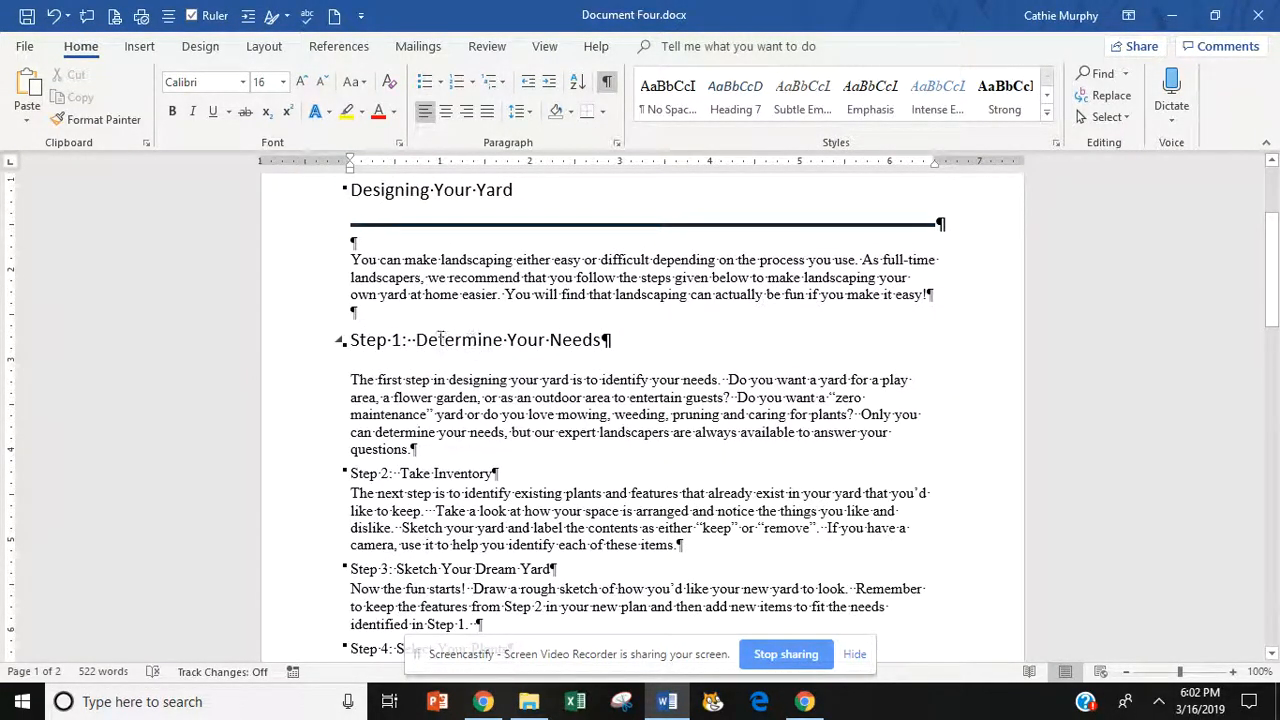
Copy the Step 1 heading's formatting onto the Step 2, Step 3 and Step 4 headings with Format Painter
left_click(93, 121)
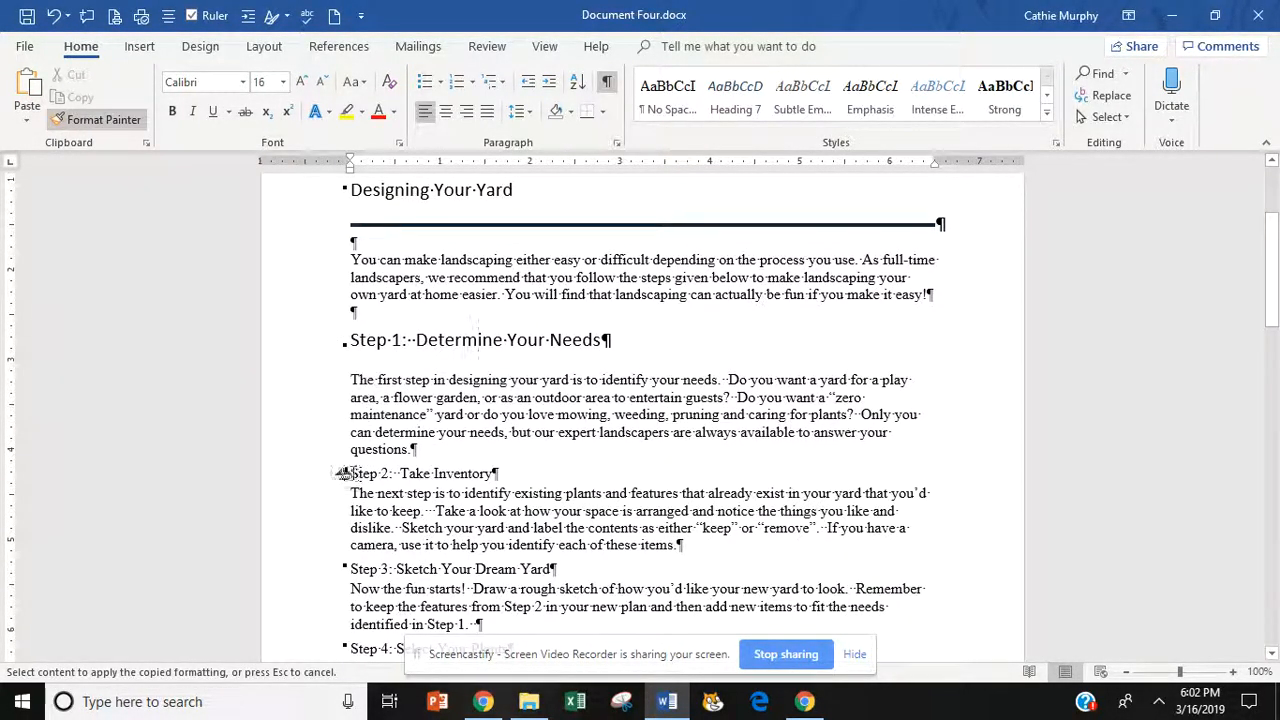
left_click_drag(345, 473, 488, 478)
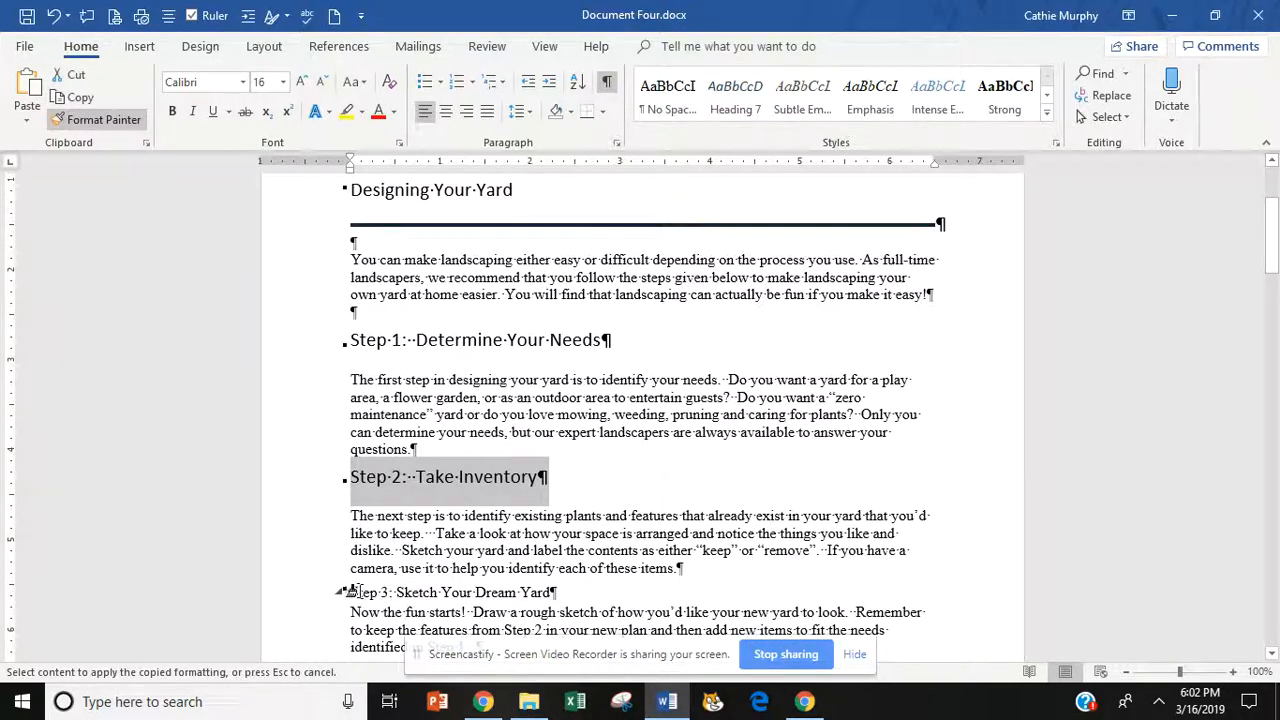
left_click_drag(346, 592, 558, 595)
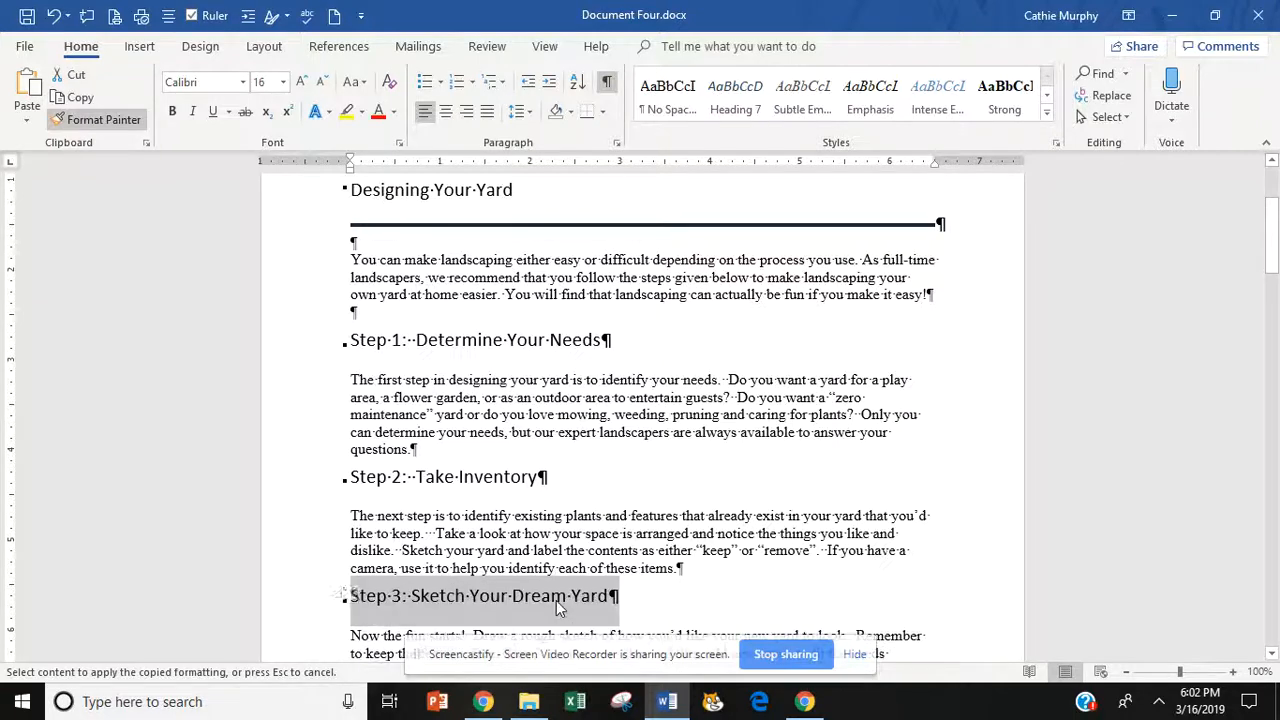
left_click_drag(1272, 250, 1272, 336)
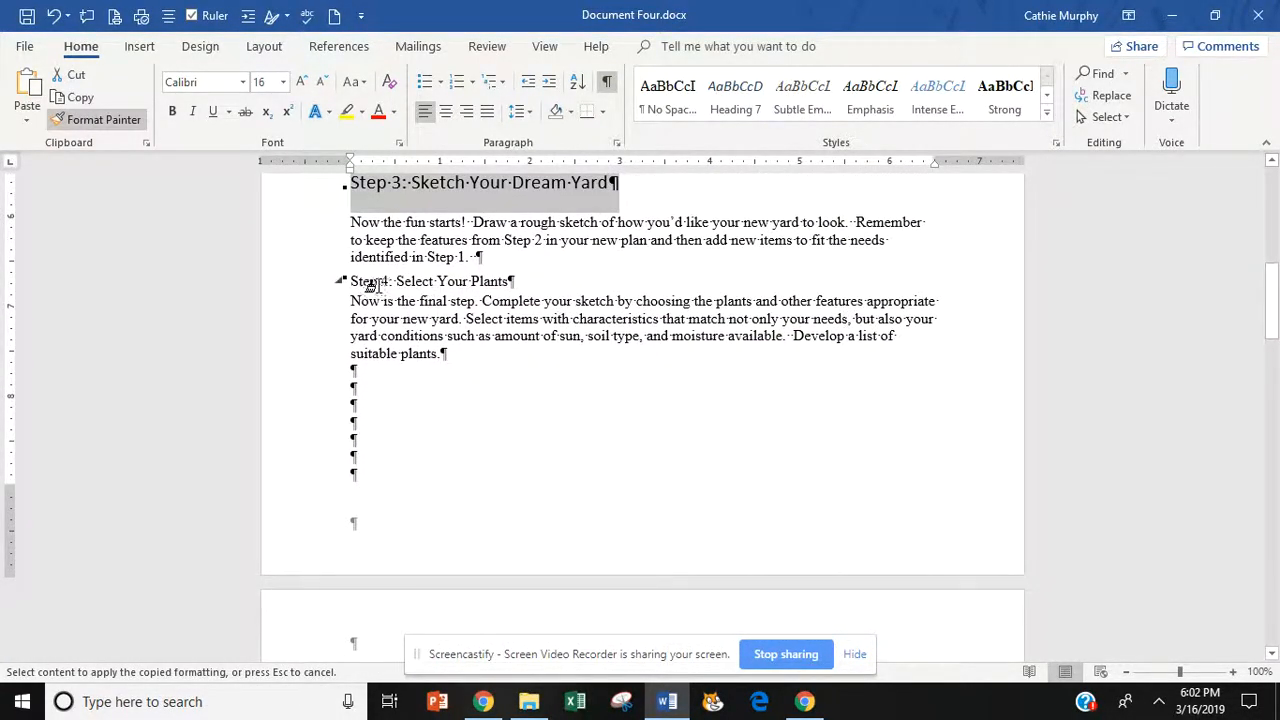
left_click_drag(341, 279, 512, 281)
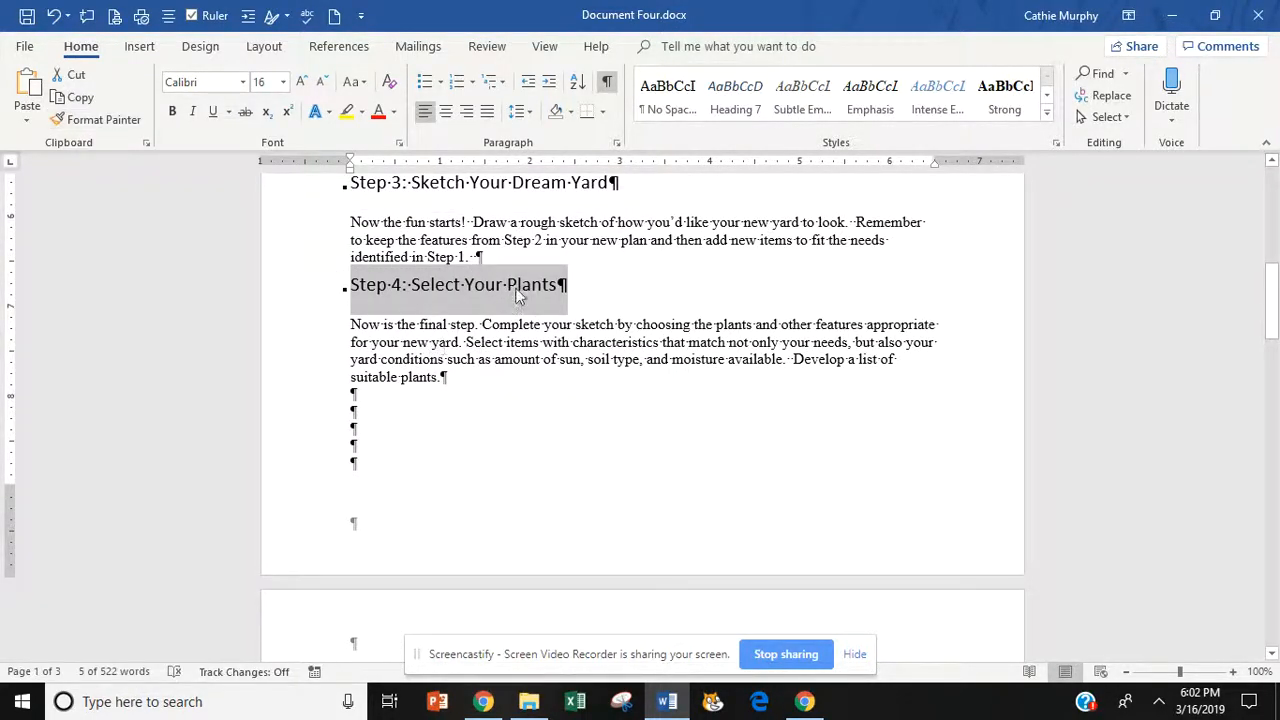
left_click(766, 342)
Set the spacing before the "Step 2: Take Inventory" heading to 12 pt
left_click_drag(1274, 313, 1274, 243)
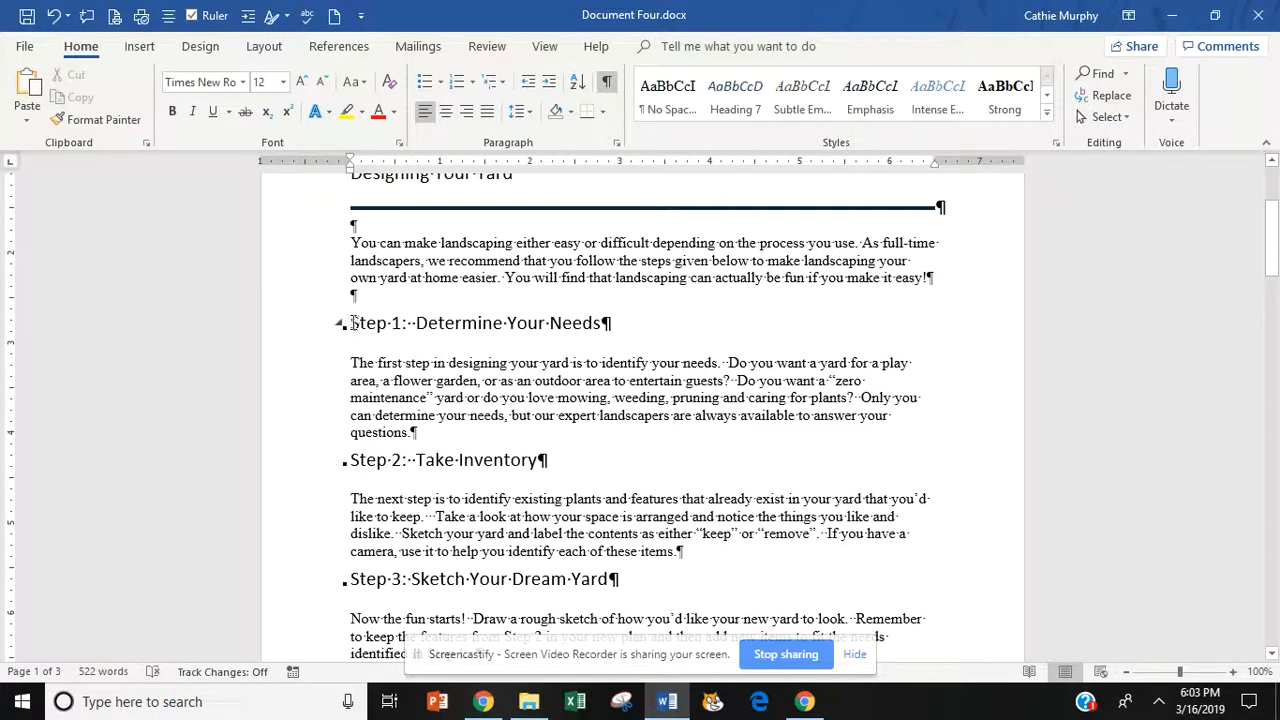
triple_click(366, 460)
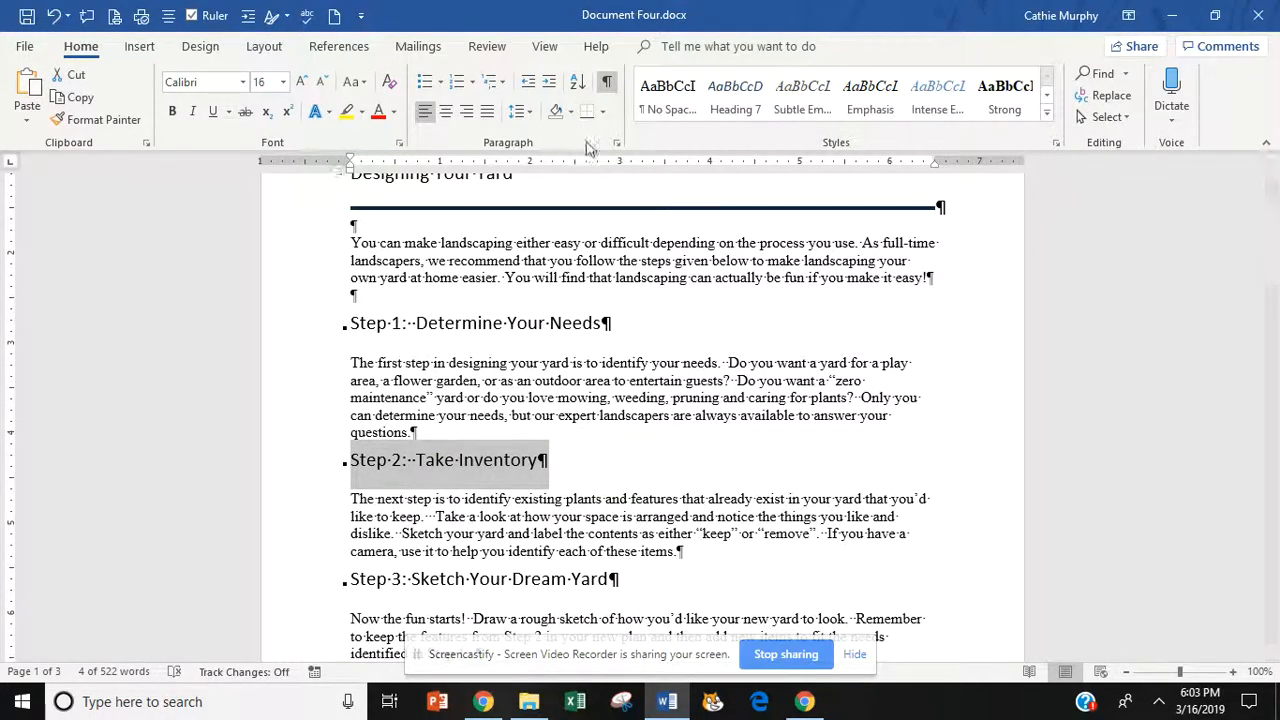
left_click(521, 112)
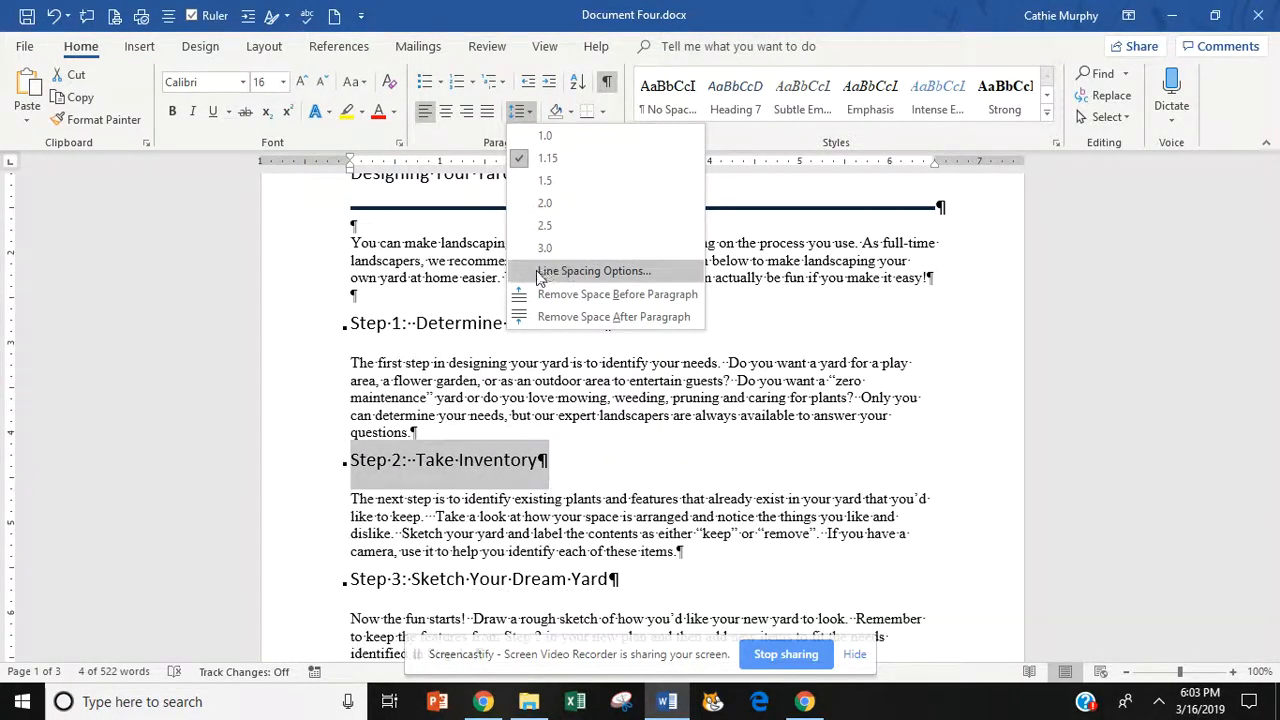
left_click(594, 271)
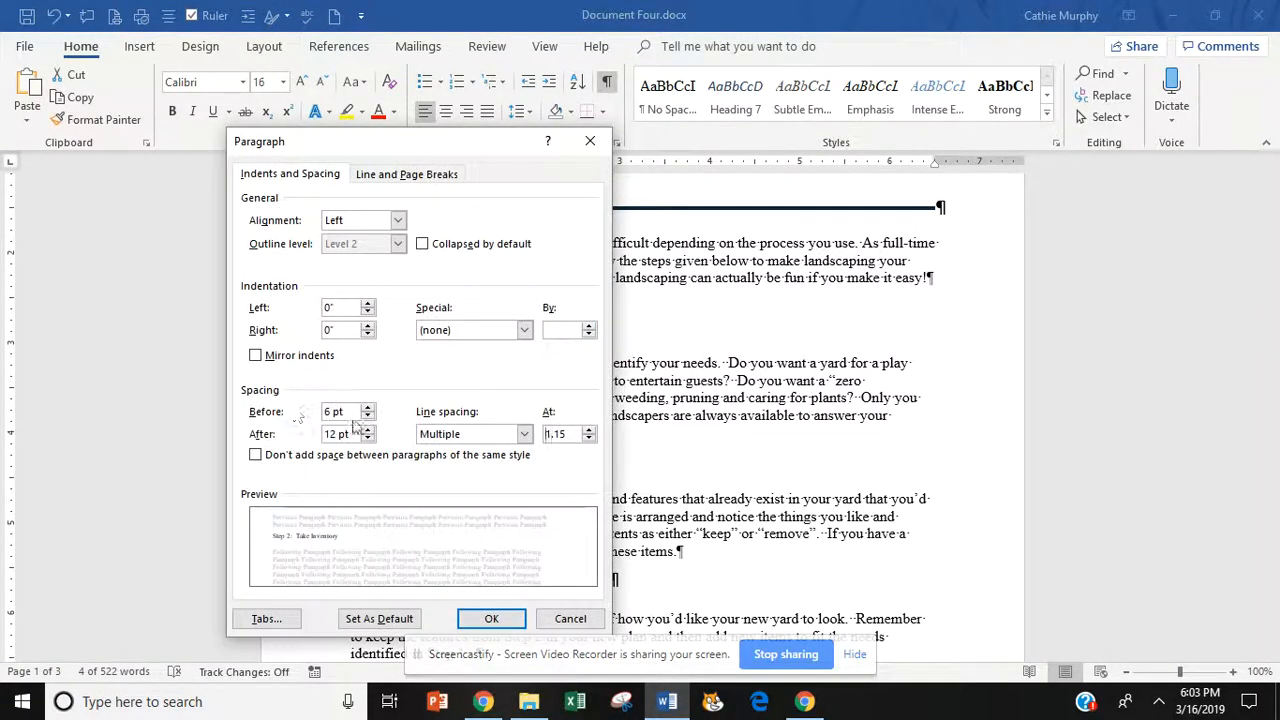
left_click(368, 411)
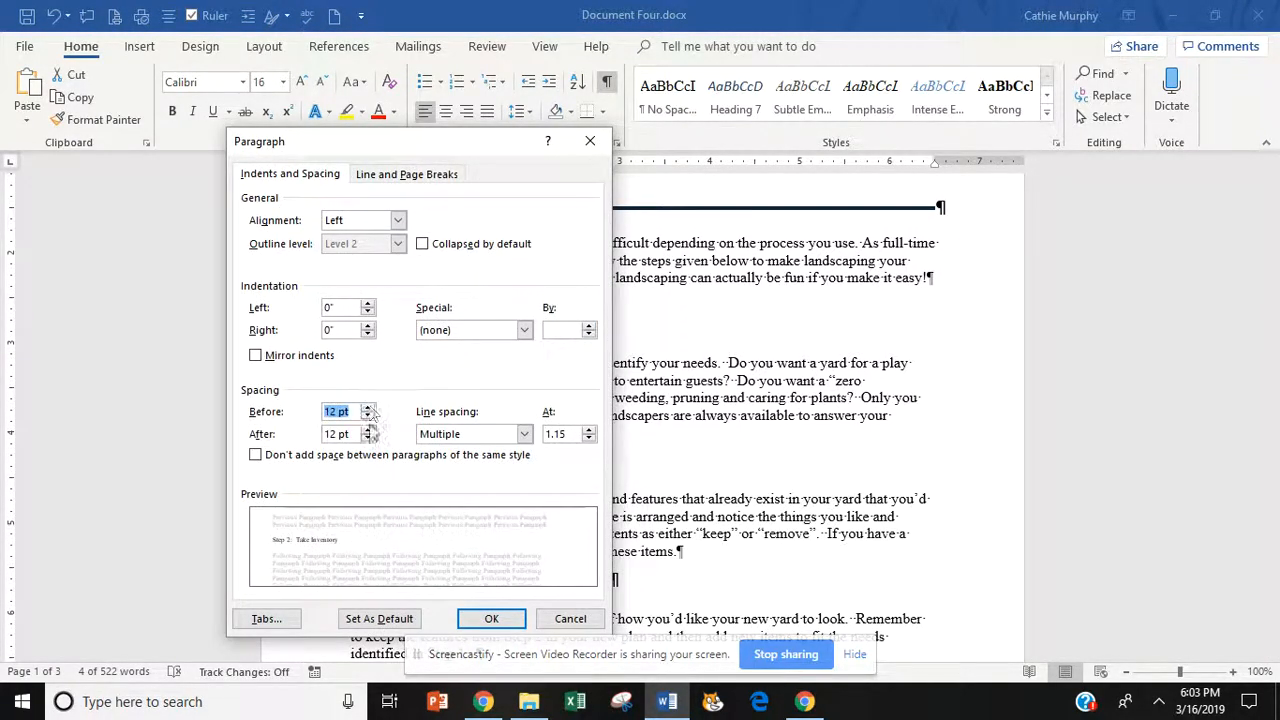
left_click(489, 618)
Copy the Step 2 heading's formatting onto the Step 3 and Step 4 headings with Format Painter
left_click(96, 119)
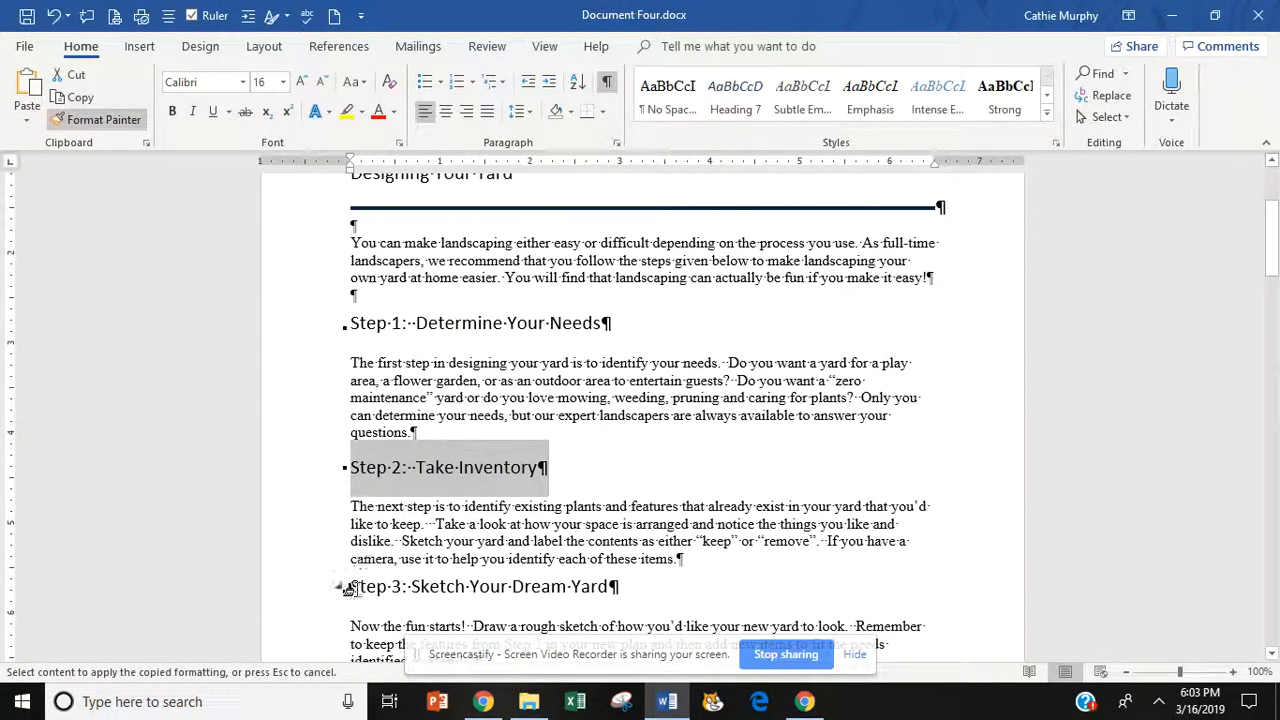
left_click_drag(350, 586, 616, 586)
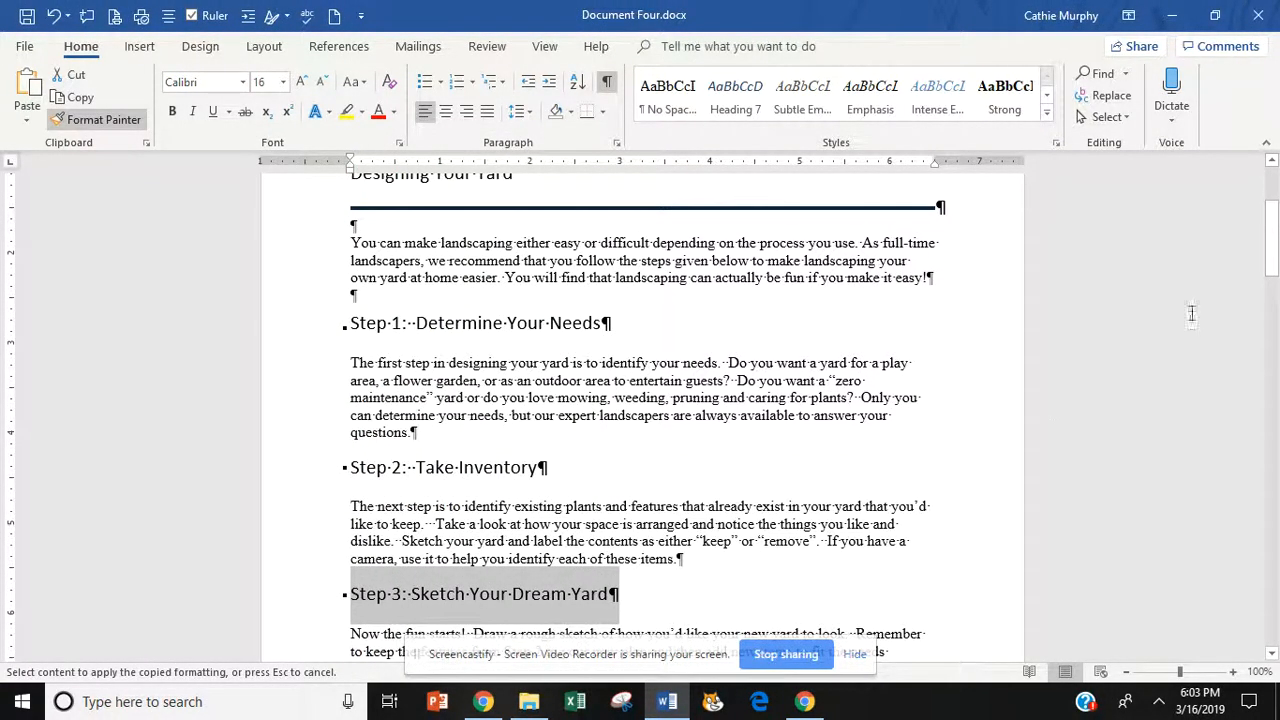
left_click_drag(1273, 256, 1273, 328)
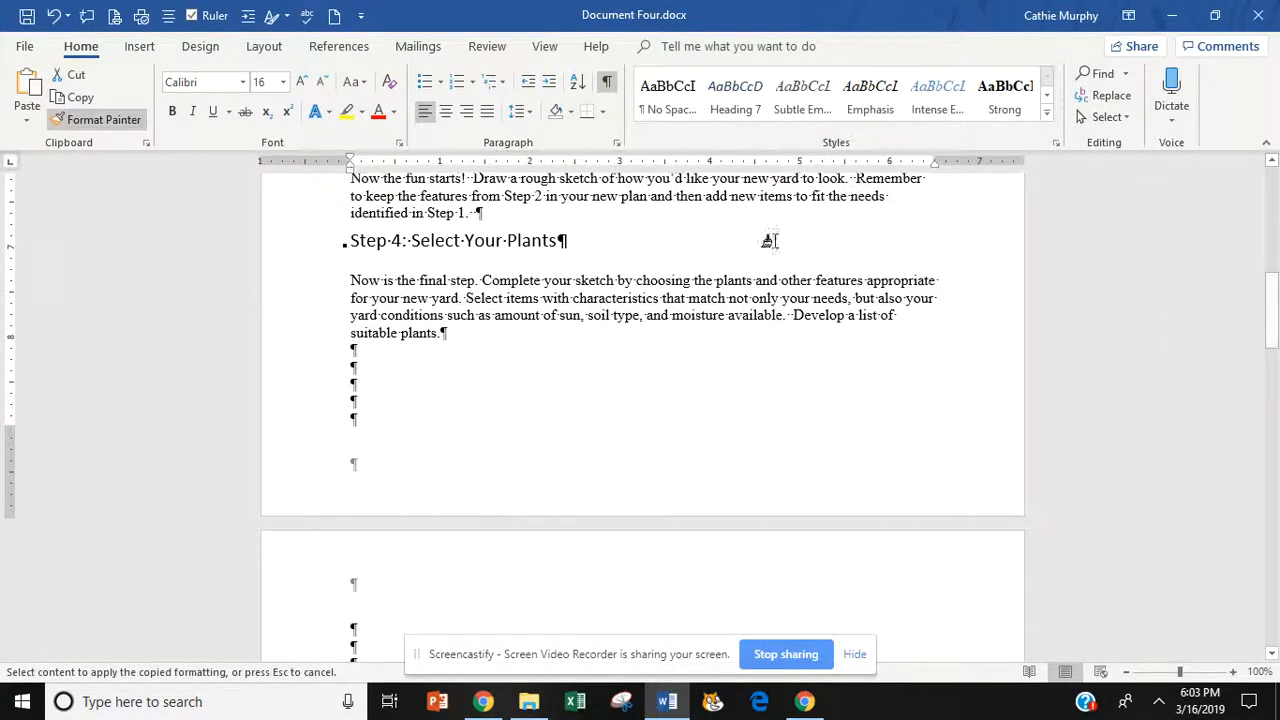
left_click_drag(346, 240, 566, 243)
left_click_drag(1275, 340, 1275, 284)
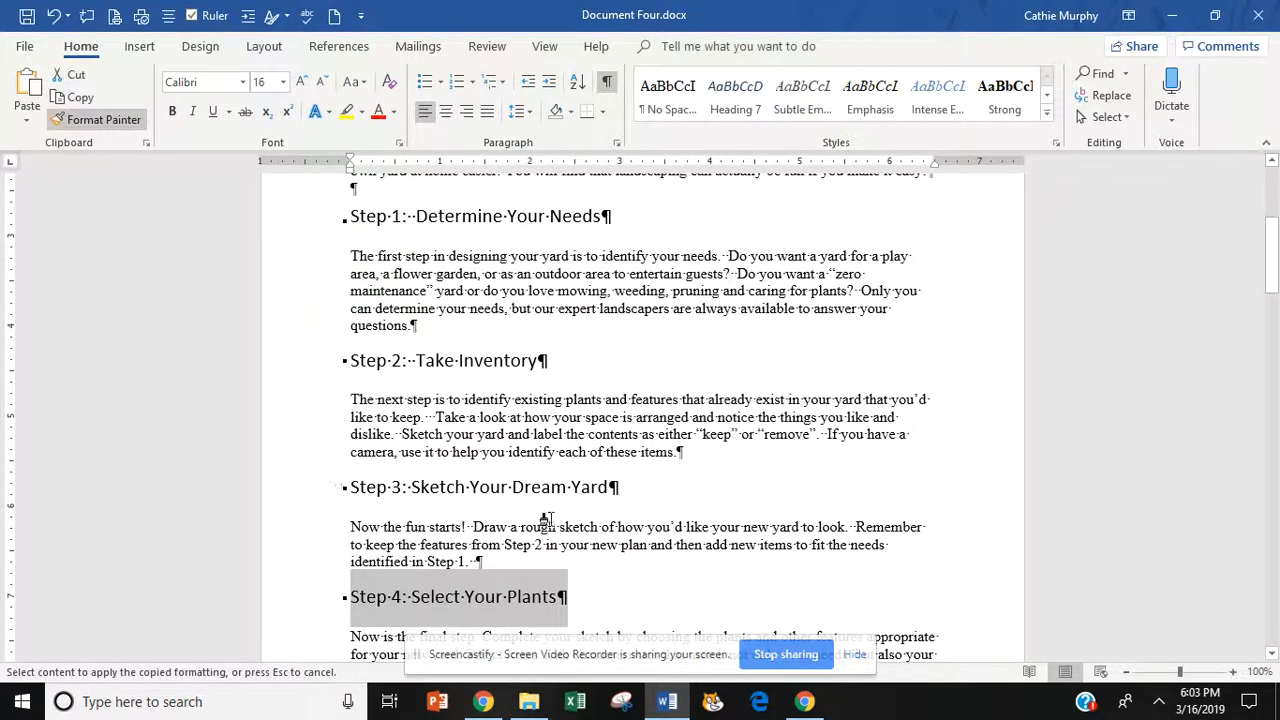
key("Escape")
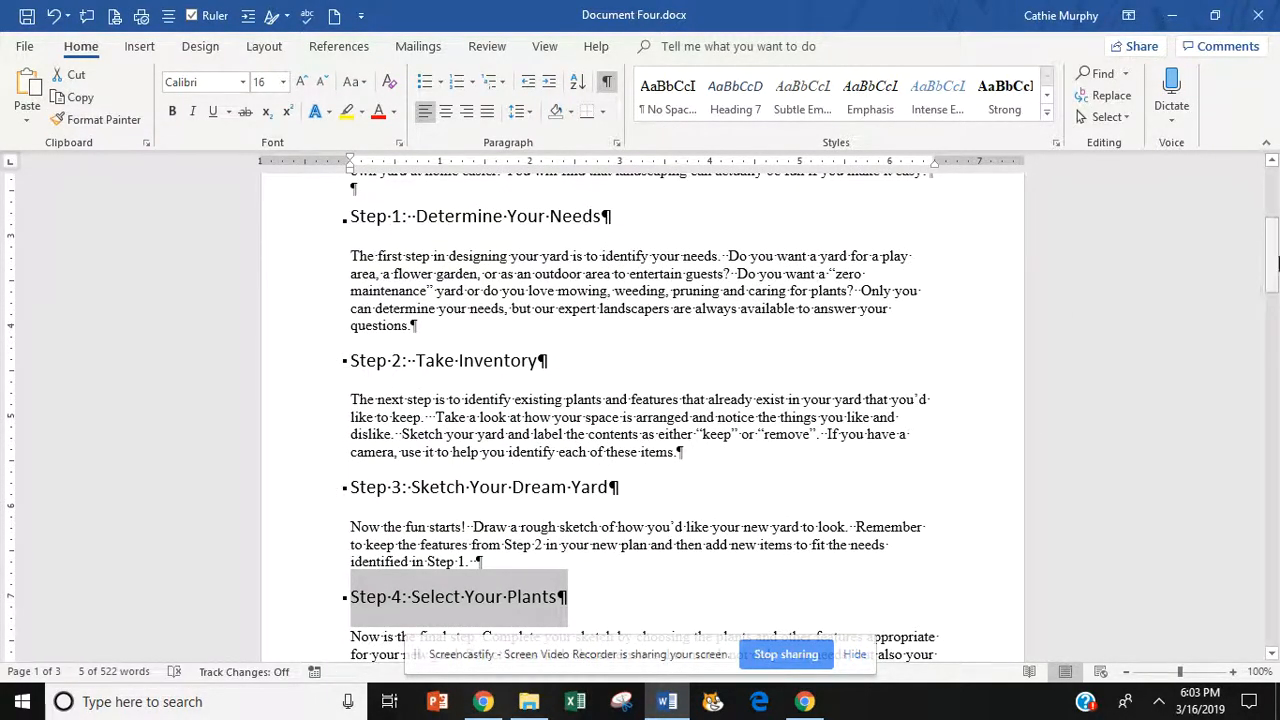
Delete the seven blank paragraphs at the start of page 2, above the "Choosing a Tree" heading's upper line
left_click_drag(1275, 262, 1275, 353)
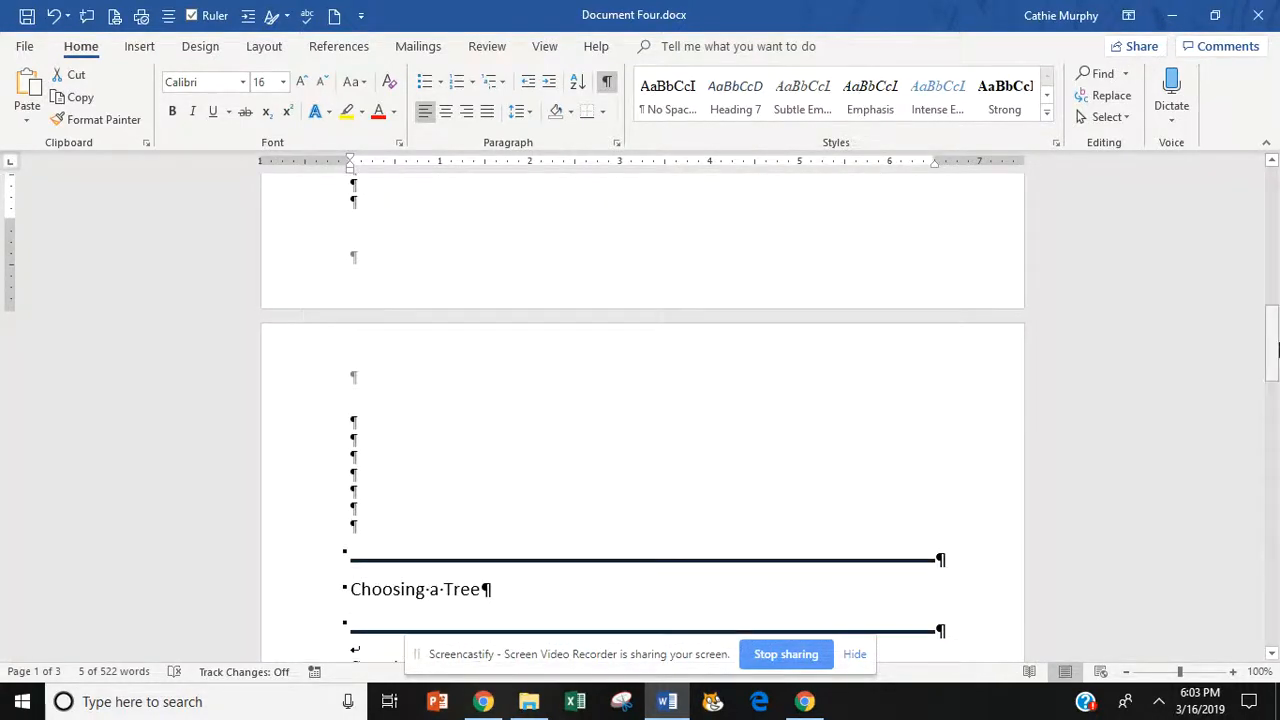
left_click(354, 425)
key("Delete")
key("Delete")
key("Delete")
key("Delete")
key("Delete")
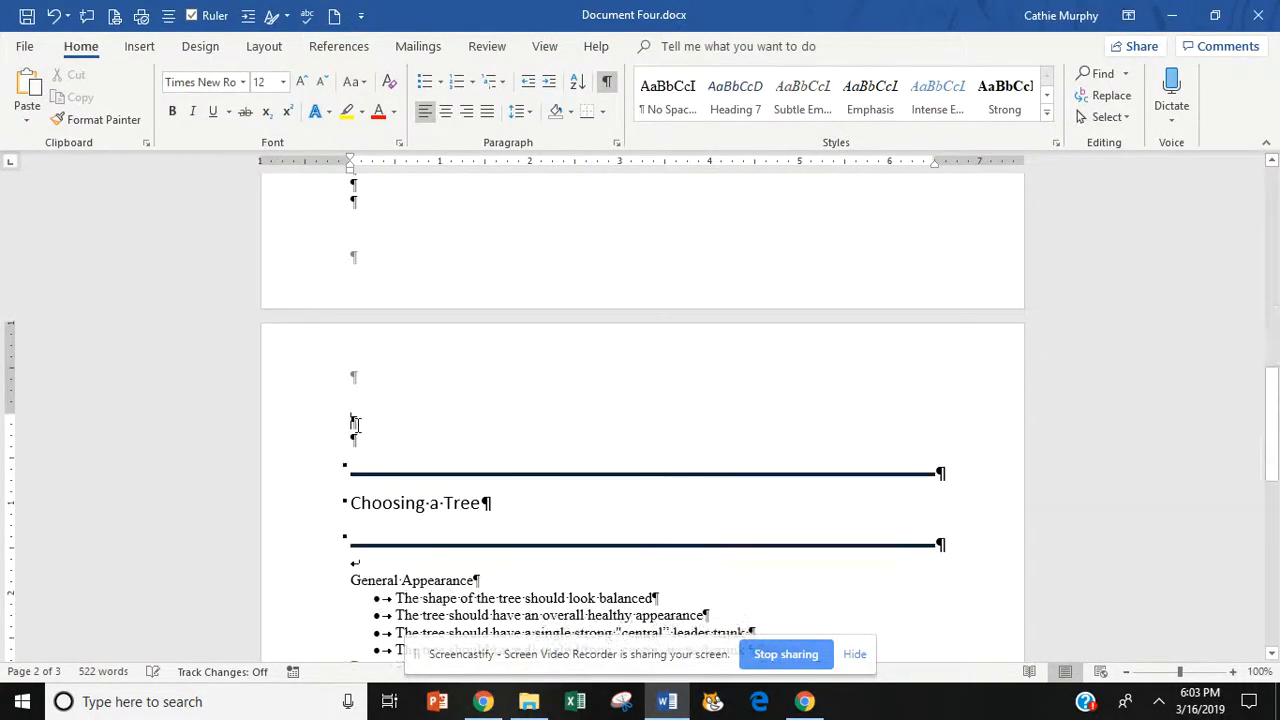
key("Delete")
key("Delete")
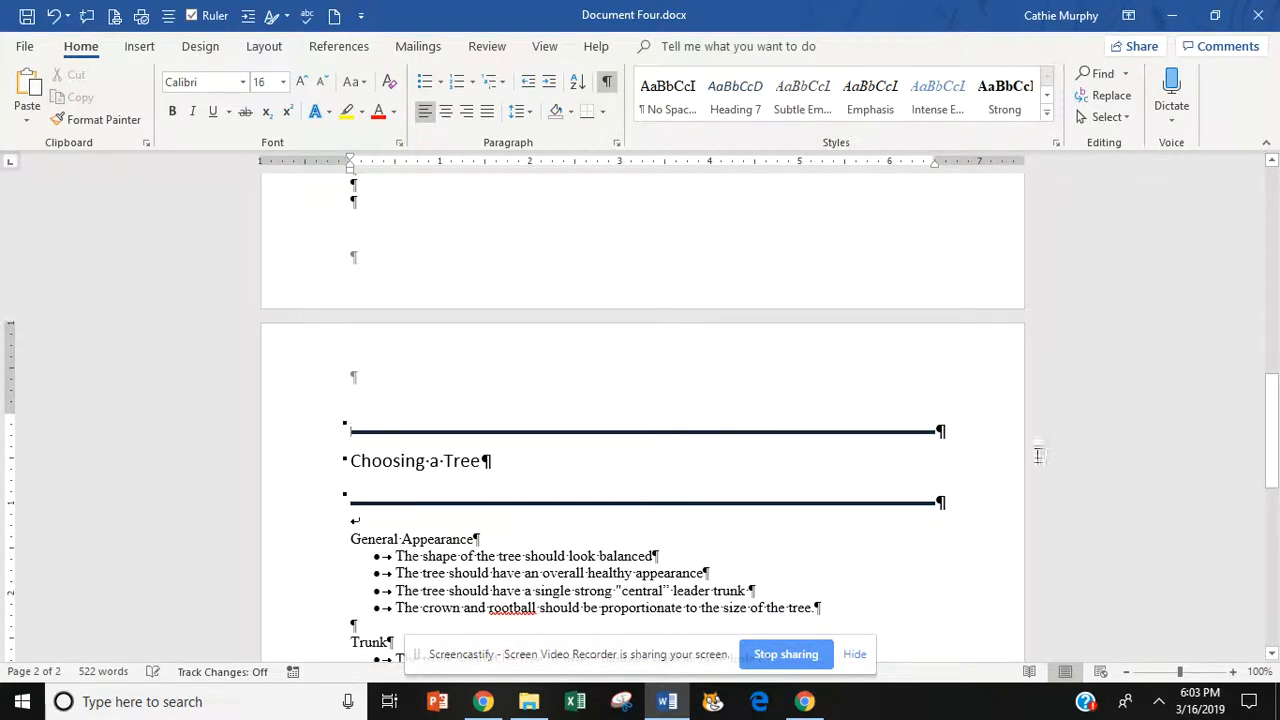
Apply the Strong style to the "General Appearance" subheading under "Choosing a Tree"
left_click_drag(1274, 388, 1273, 478)
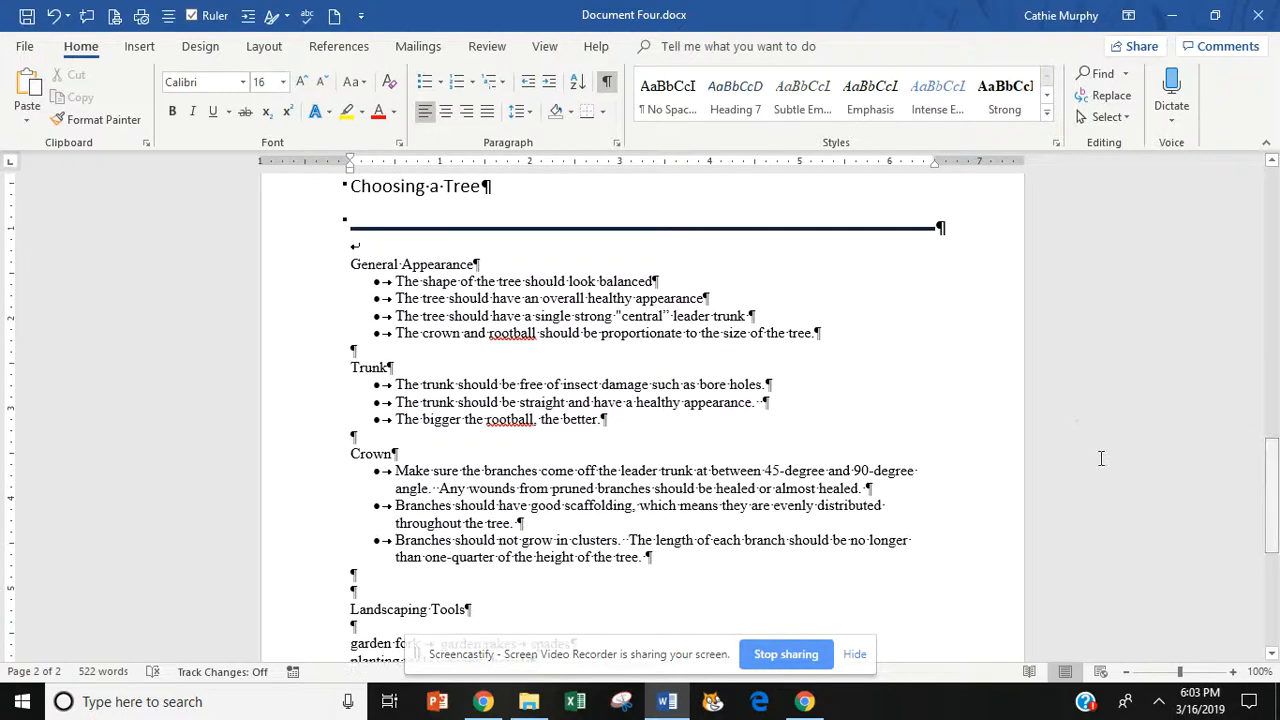
triple_click(428, 268)
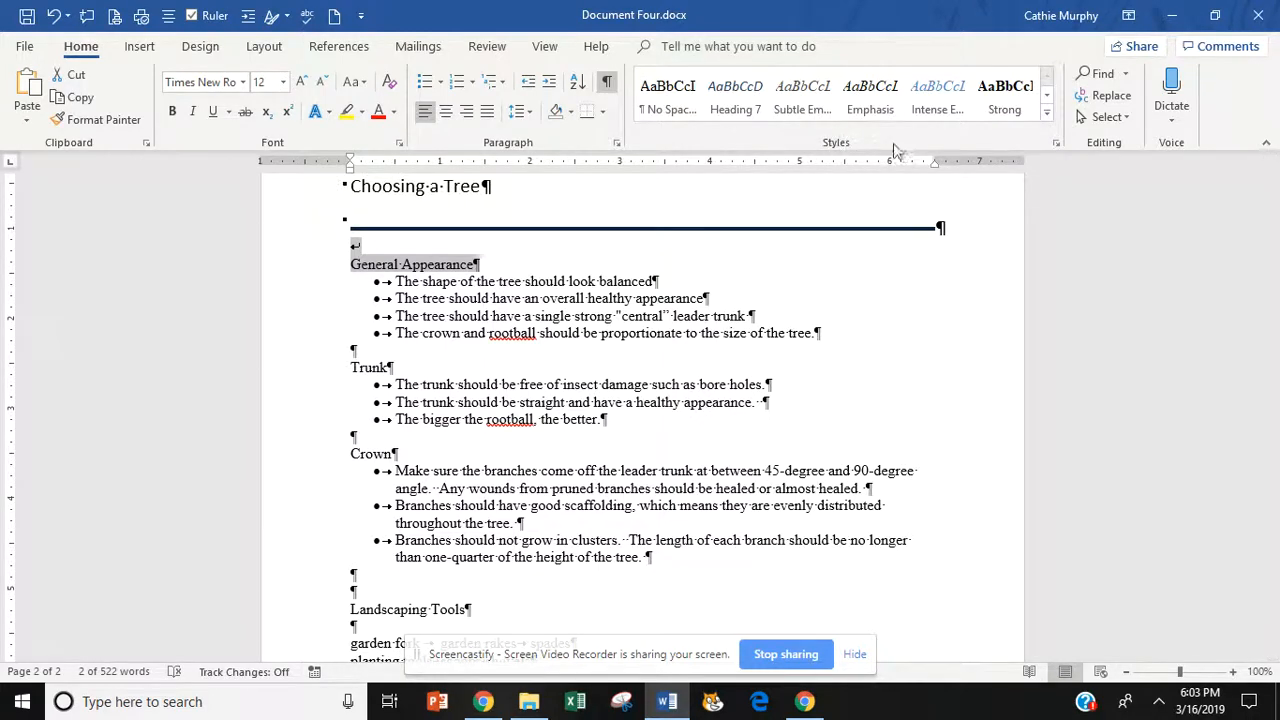
left_click(1003, 108)
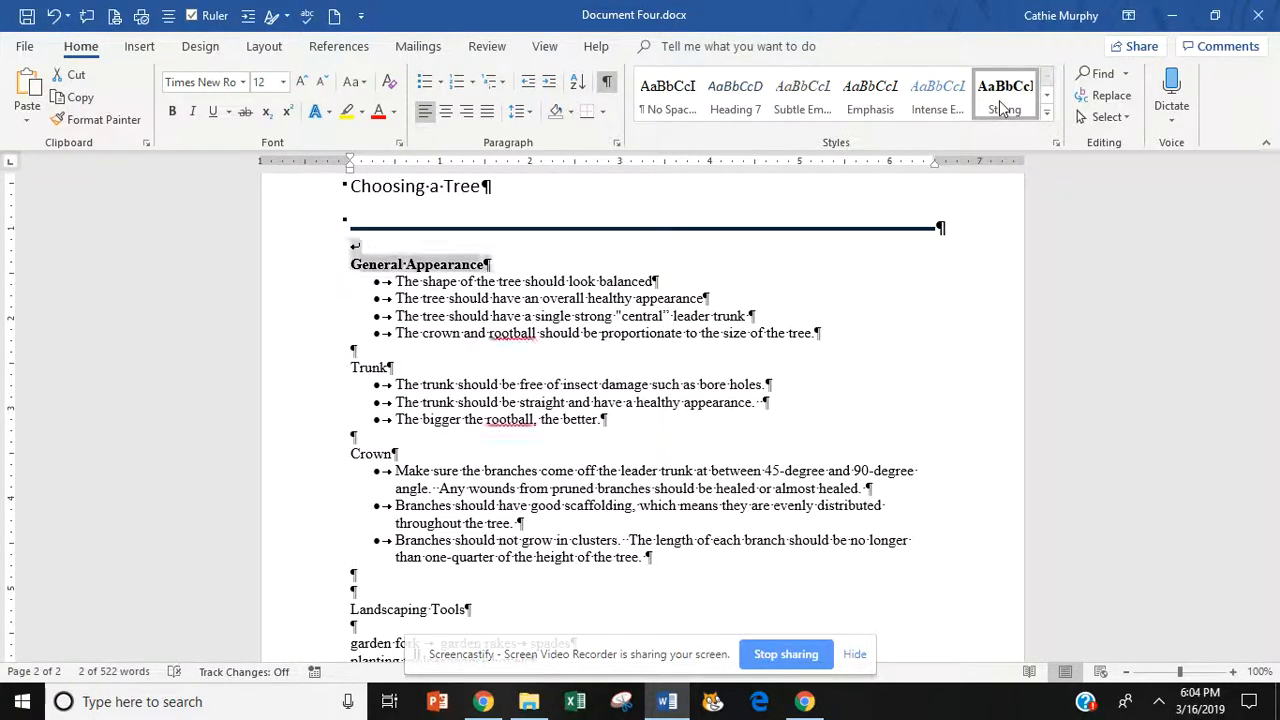
Copy the "General Appearance" subheading's formatting onto the "Trunk" and "Crown" subheadings with Format Painter
left_click(92, 122)
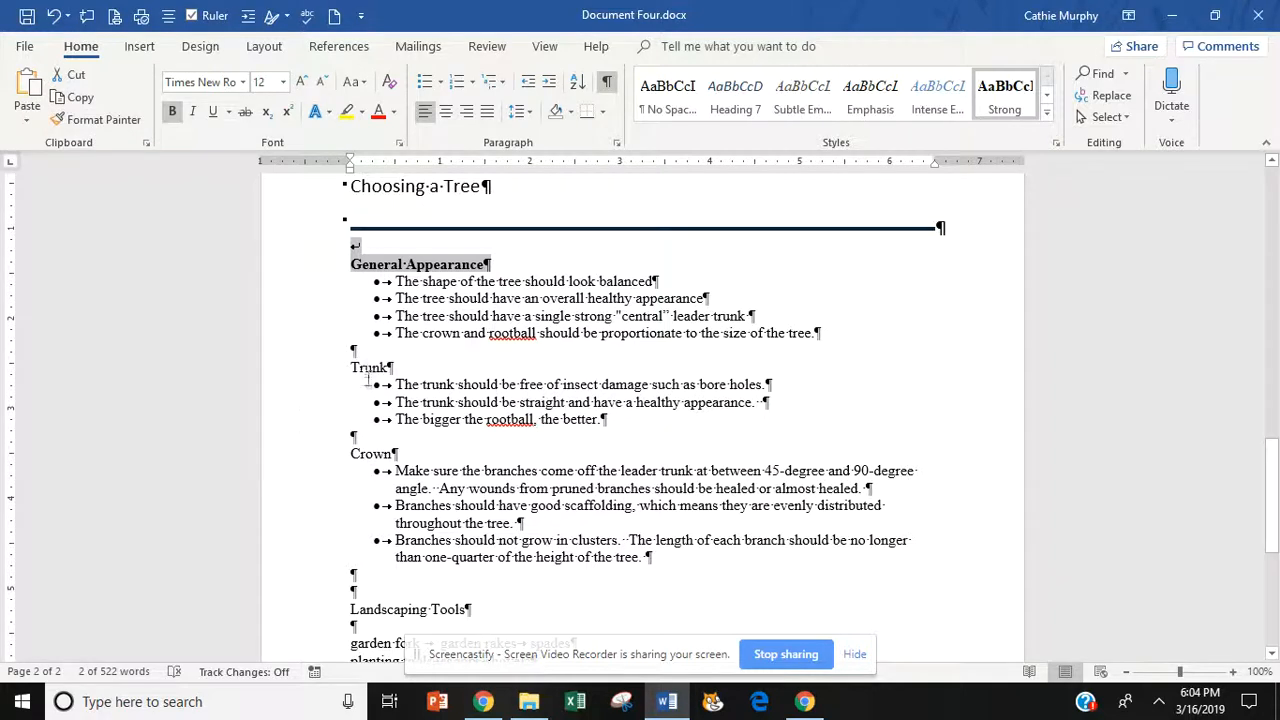
left_click(100, 122)
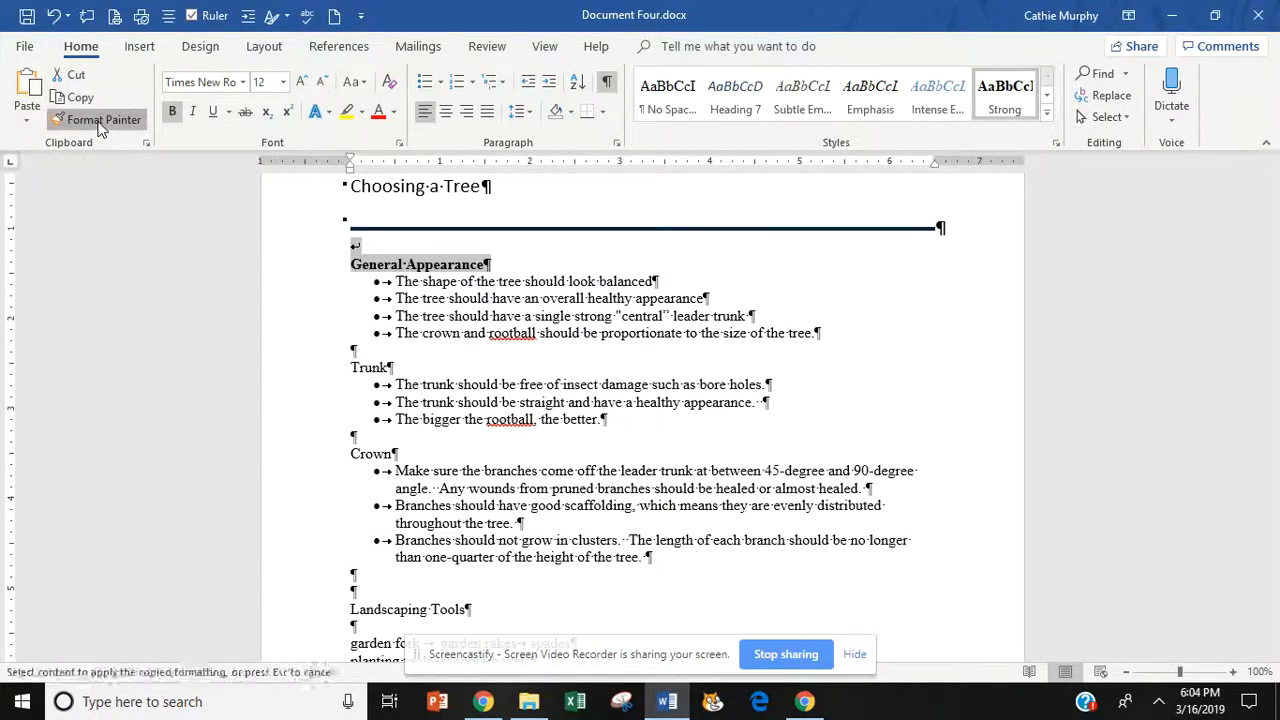
left_click(363, 367)
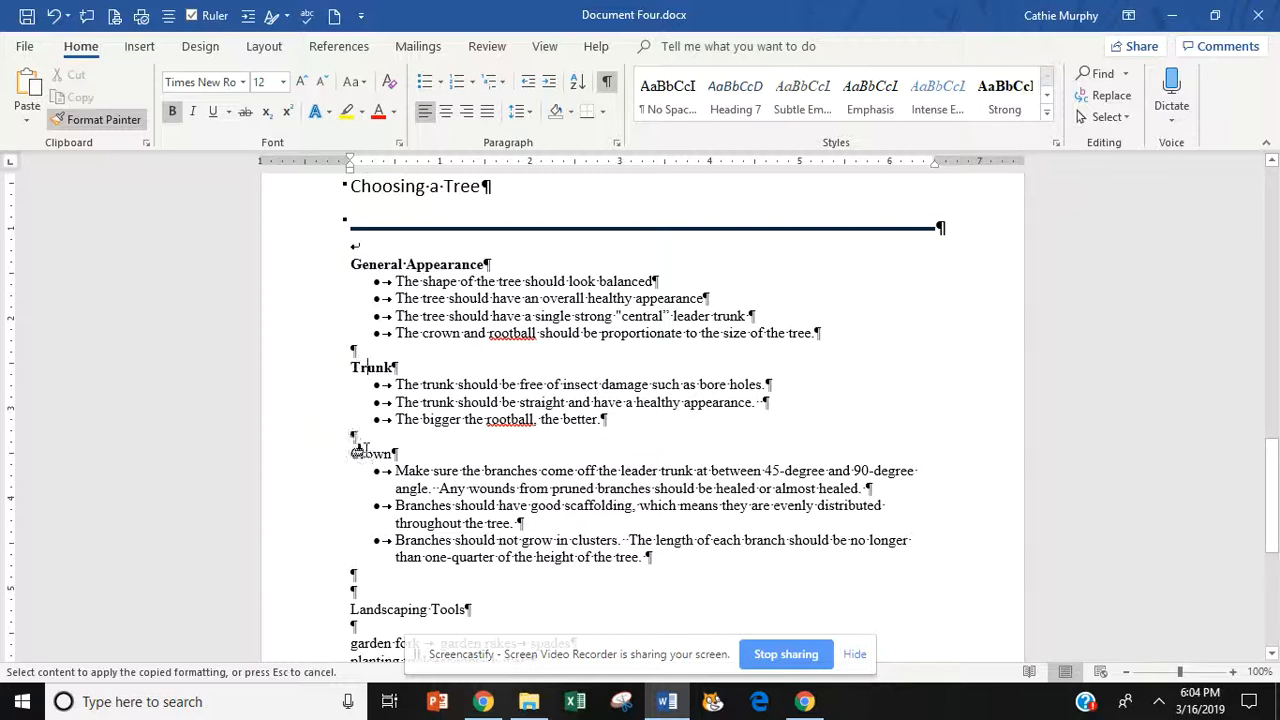
left_click(360, 453)
key("Escape")
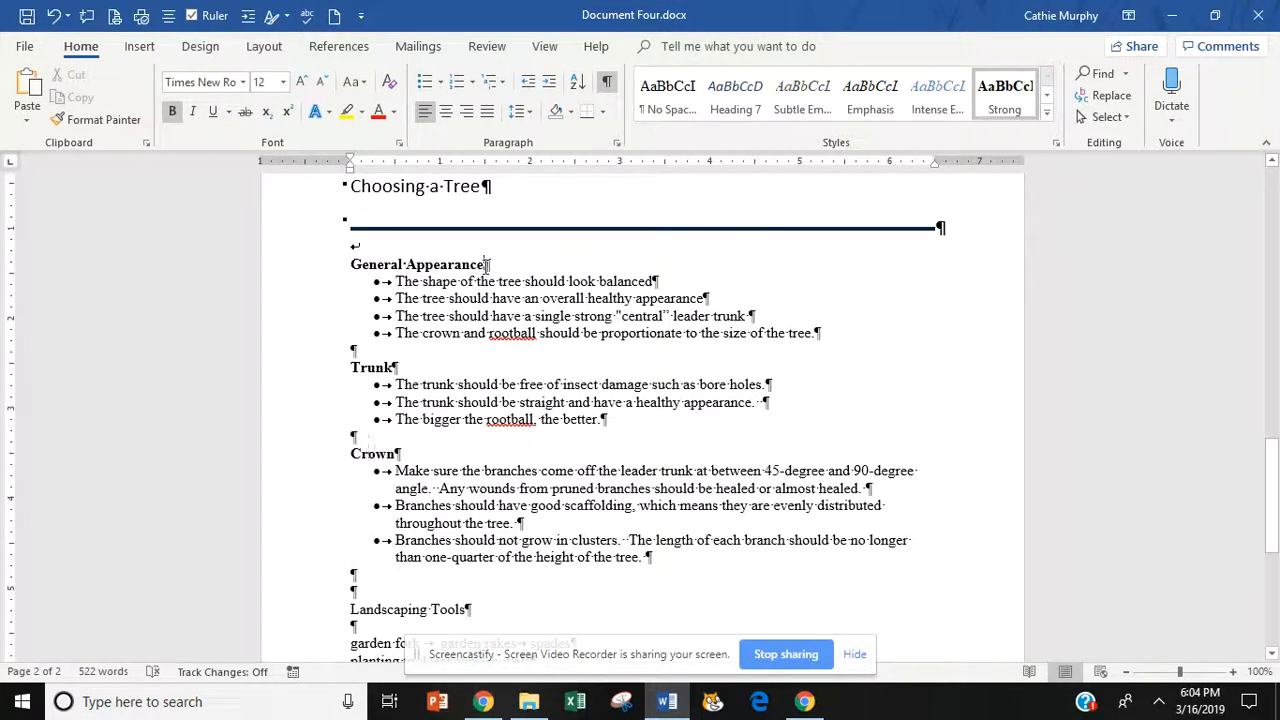
Add space after the "General Appearance", "Trunk" and "Crown" subheading paragraphs
left_click(529, 116)
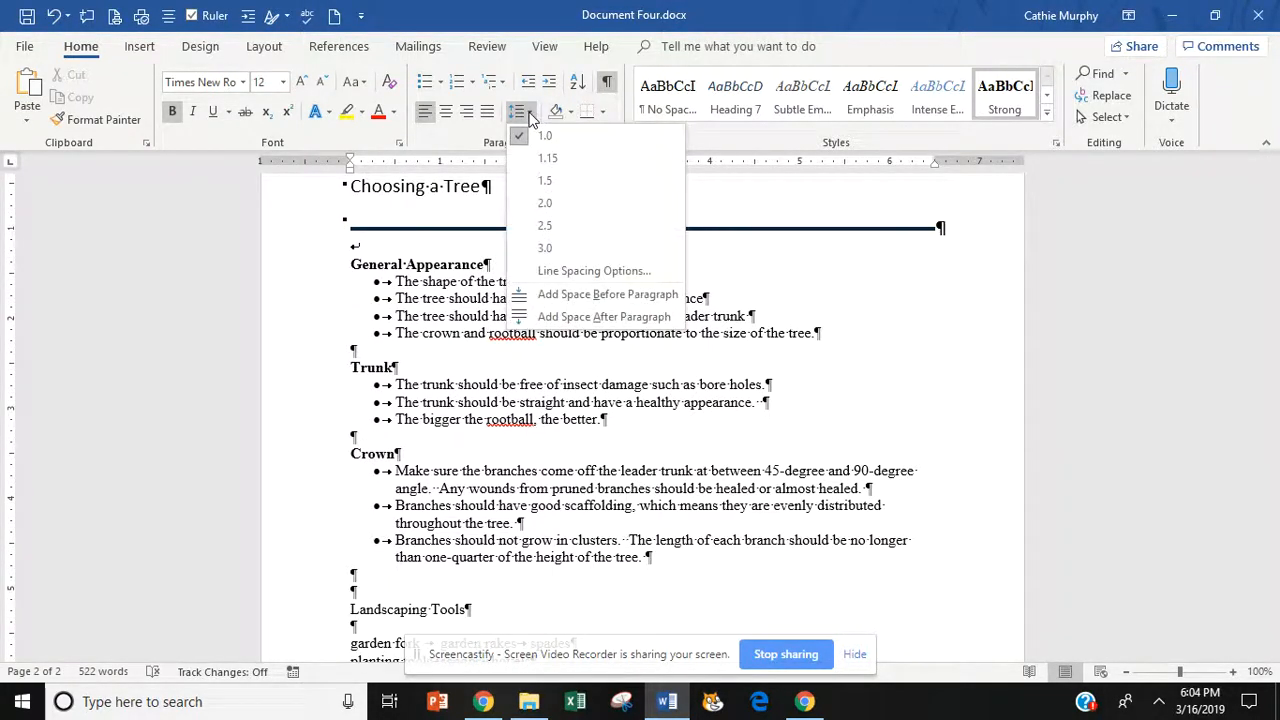
left_click(578, 320)
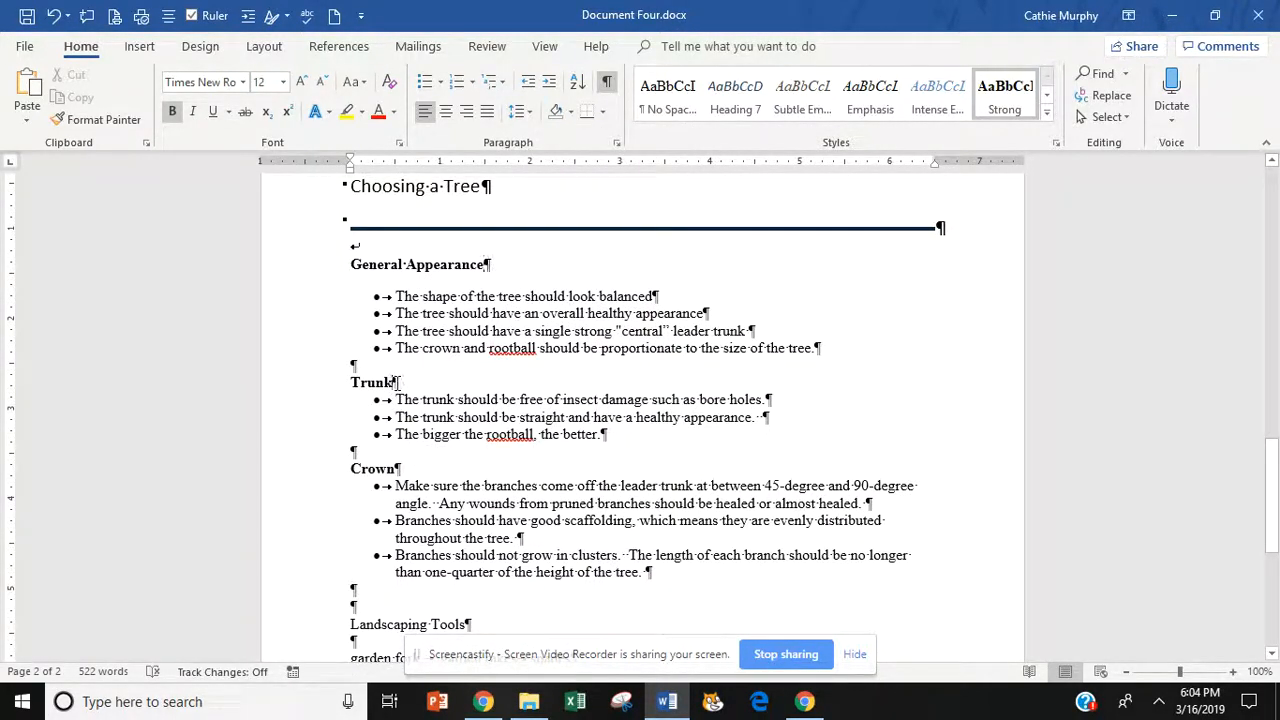
left_click(519, 111)
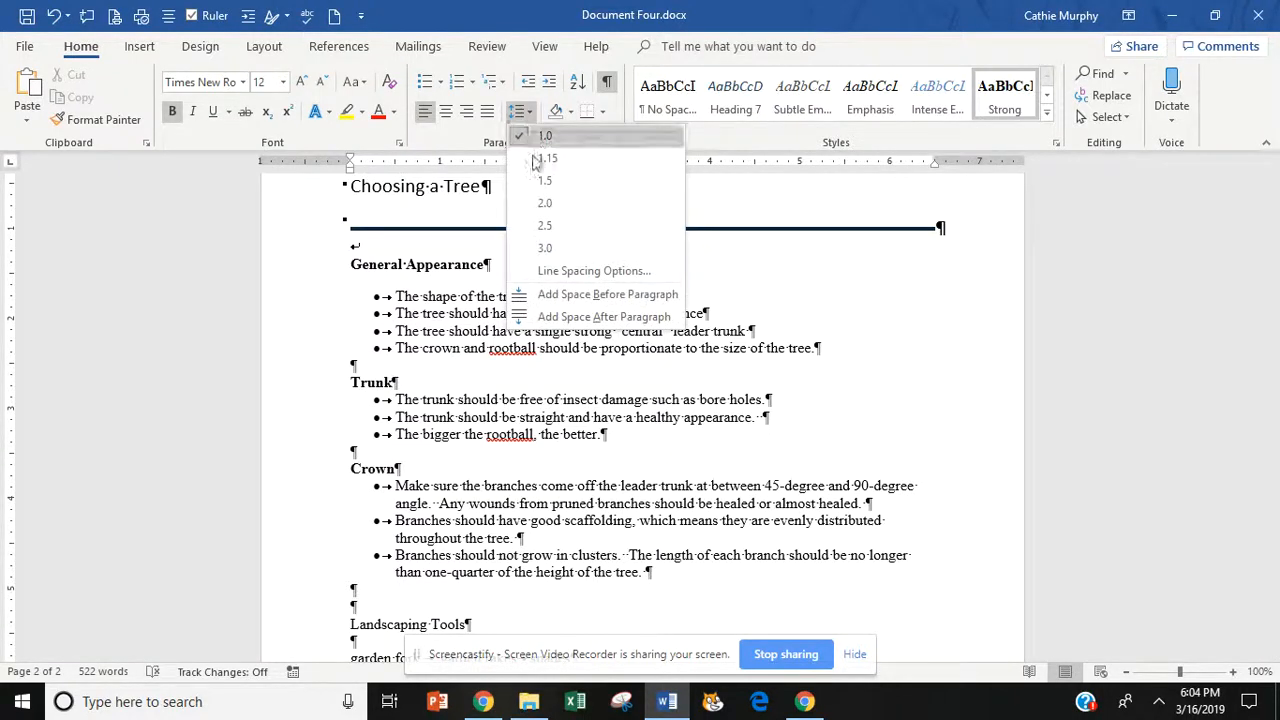
left_click(560, 316)
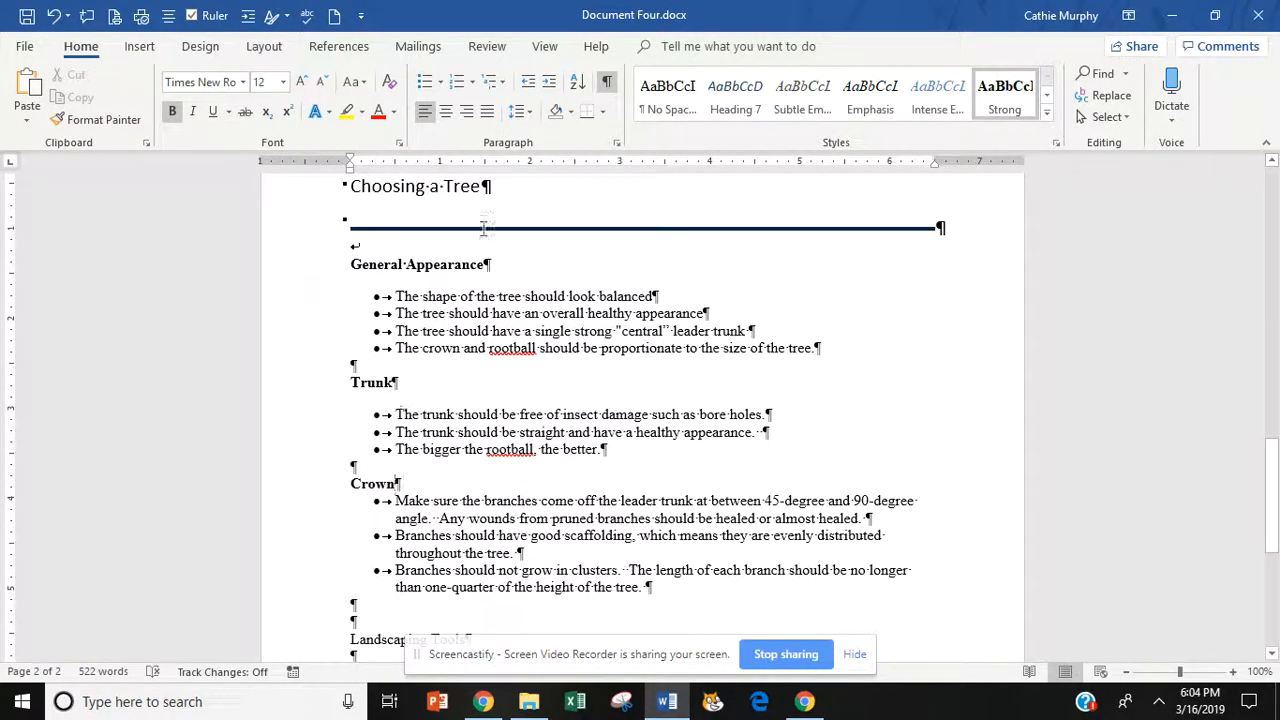
left_click(519, 111)
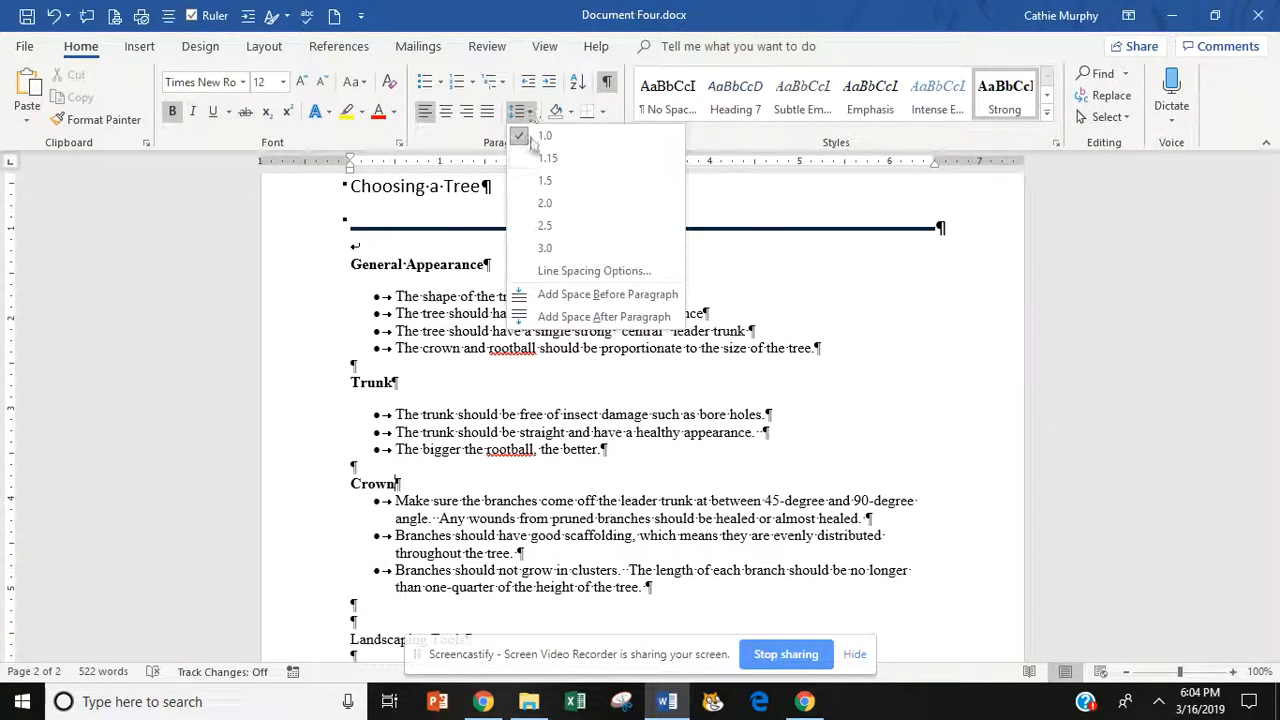
left_click(560, 316)
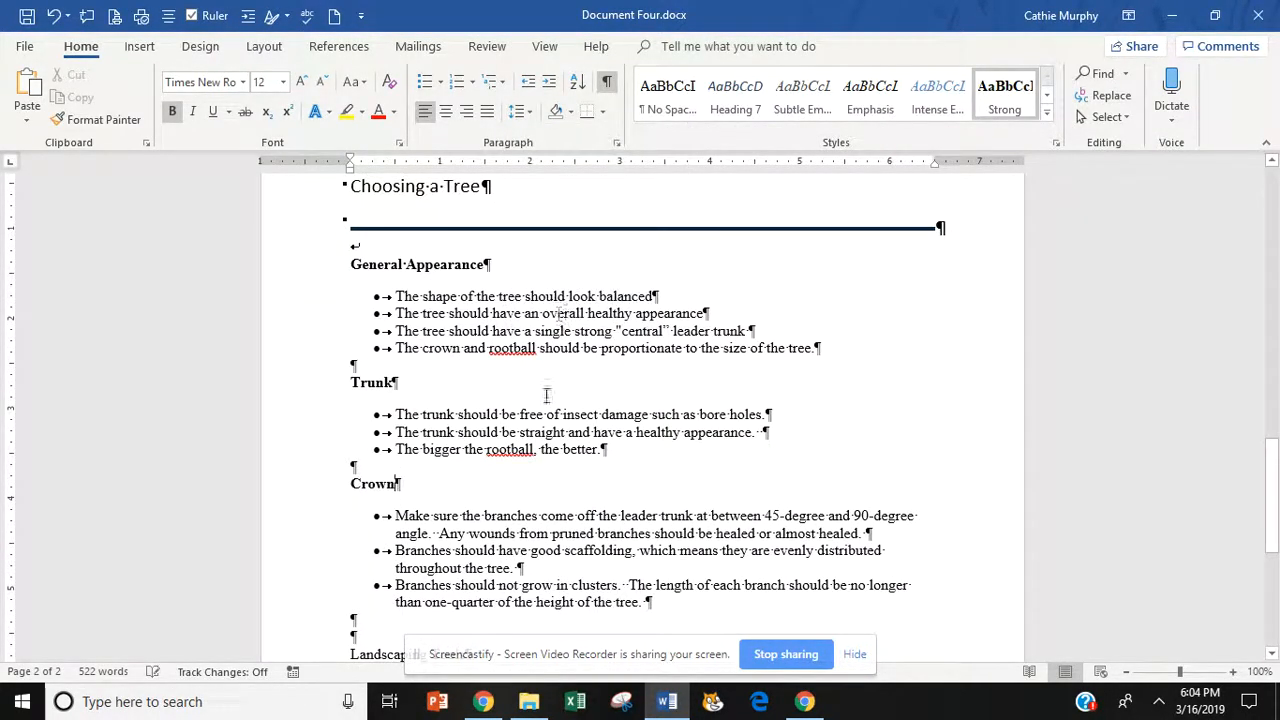
Delete one of the two blank paragraphs above the "Landscaping Tools" line
left_click_drag(1275, 460, 1275, 530)
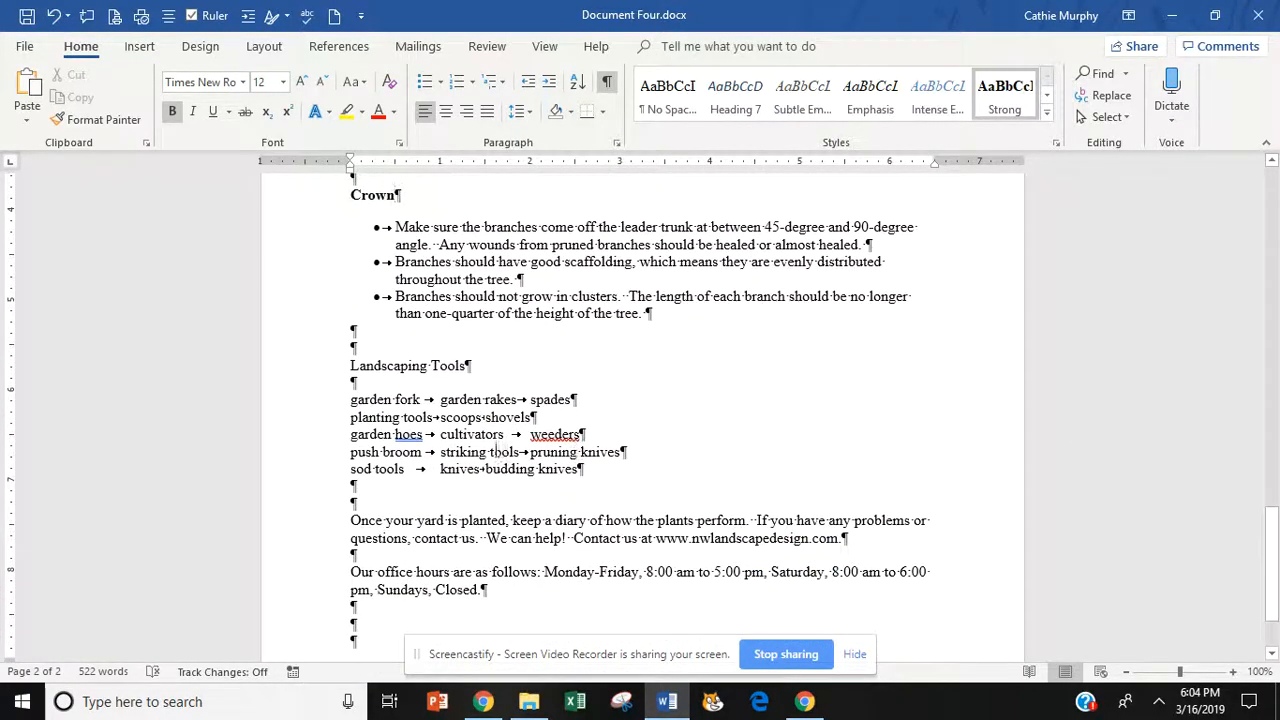
left_click(355, 346)
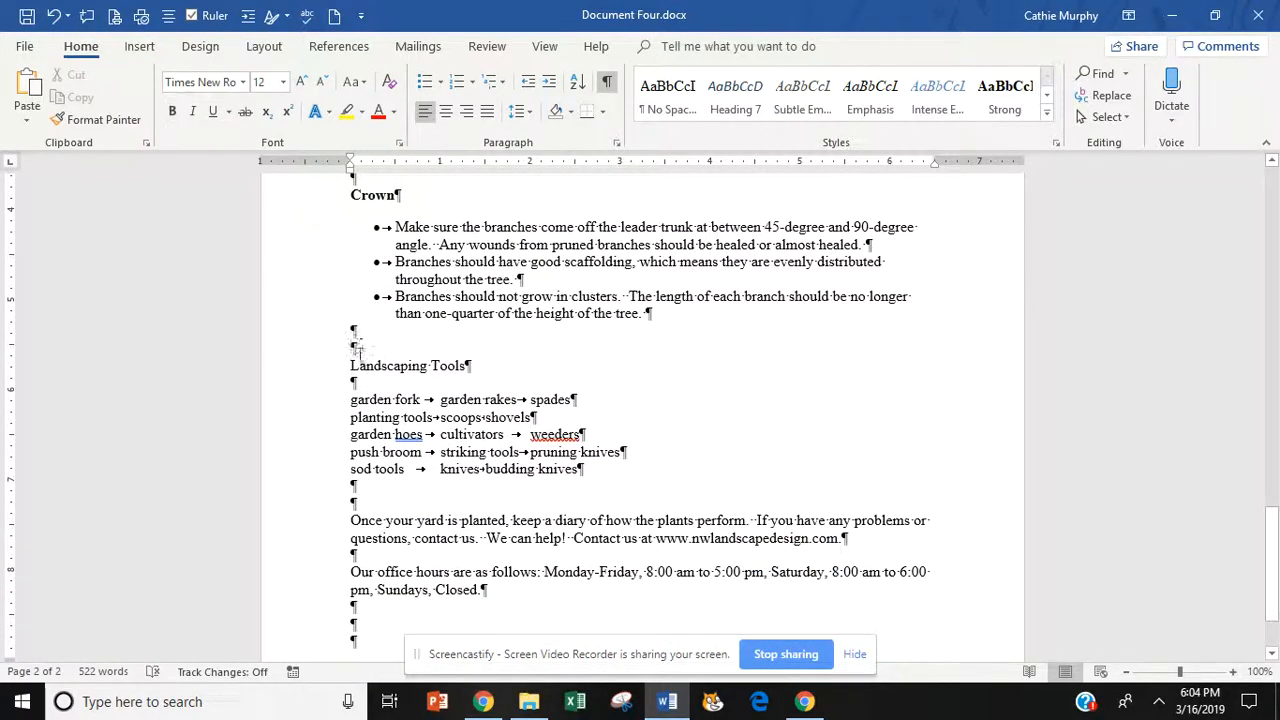
key("Delete")
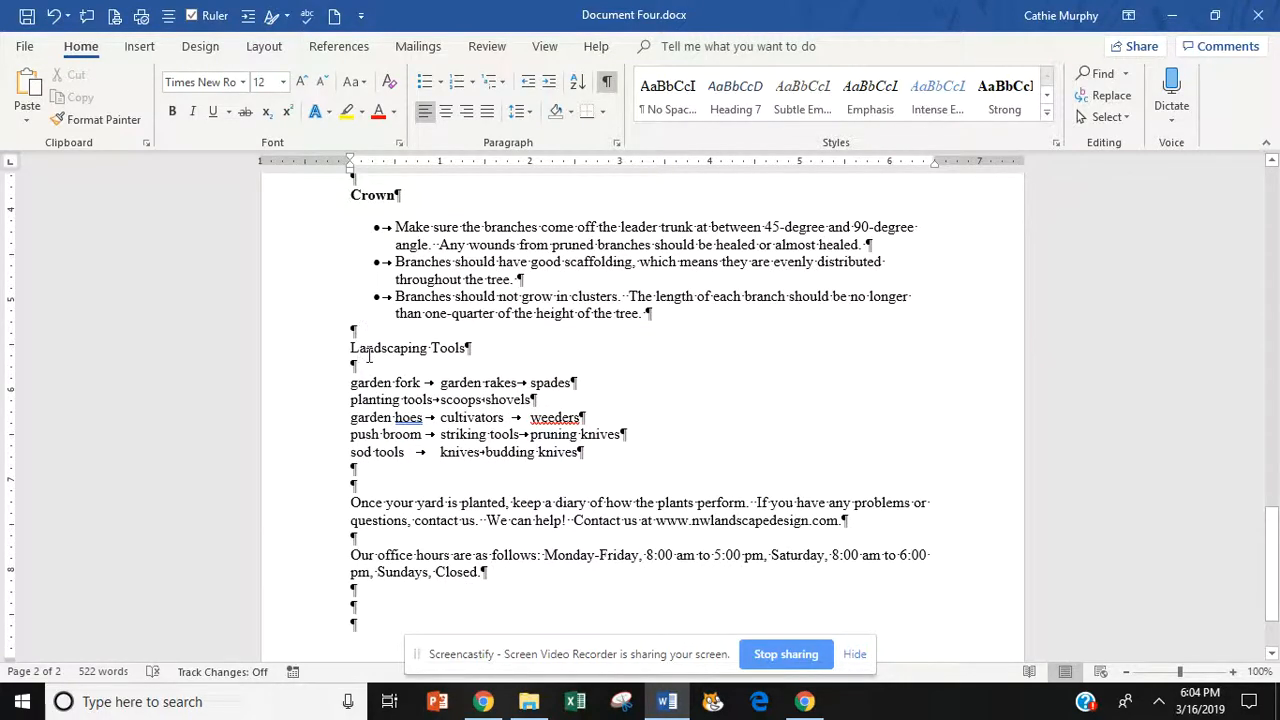
Convert the five tool lines from "garden fork" to "budding knives" into a three-column table, separating the text at tabs with fixed column width
left_click_drag(363, 355, 548, 436)
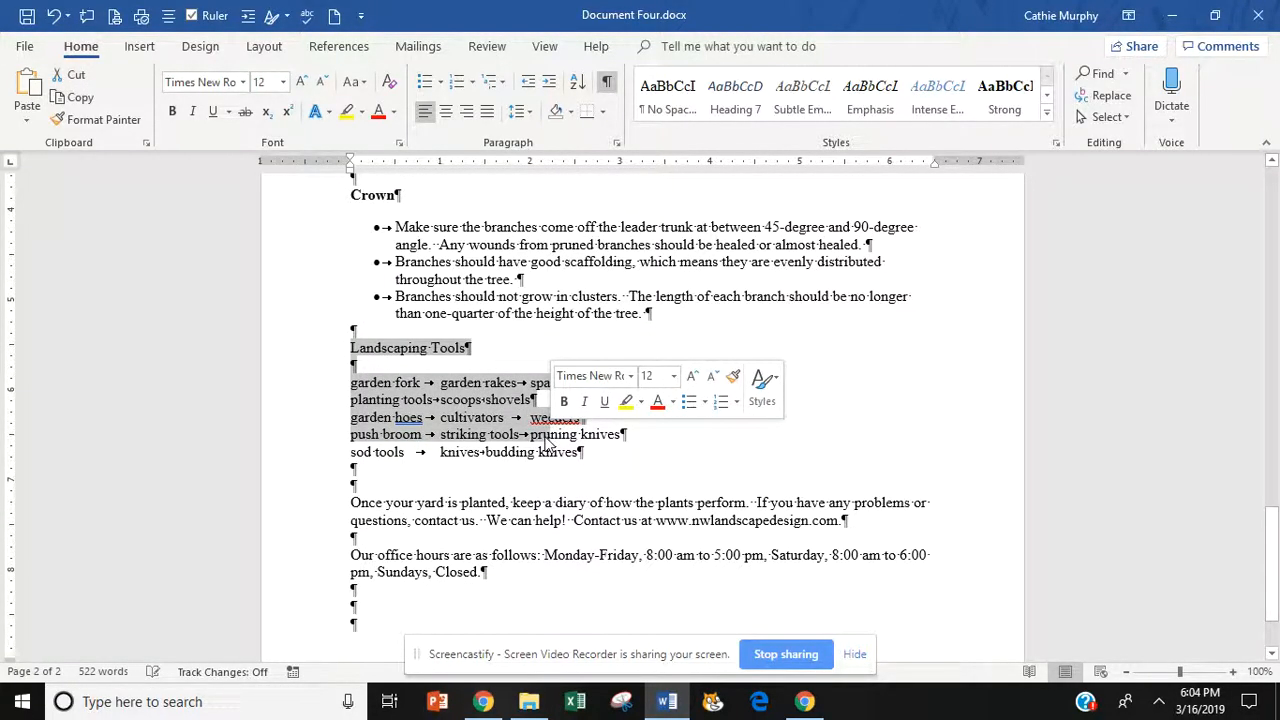
left_click(503, 420)
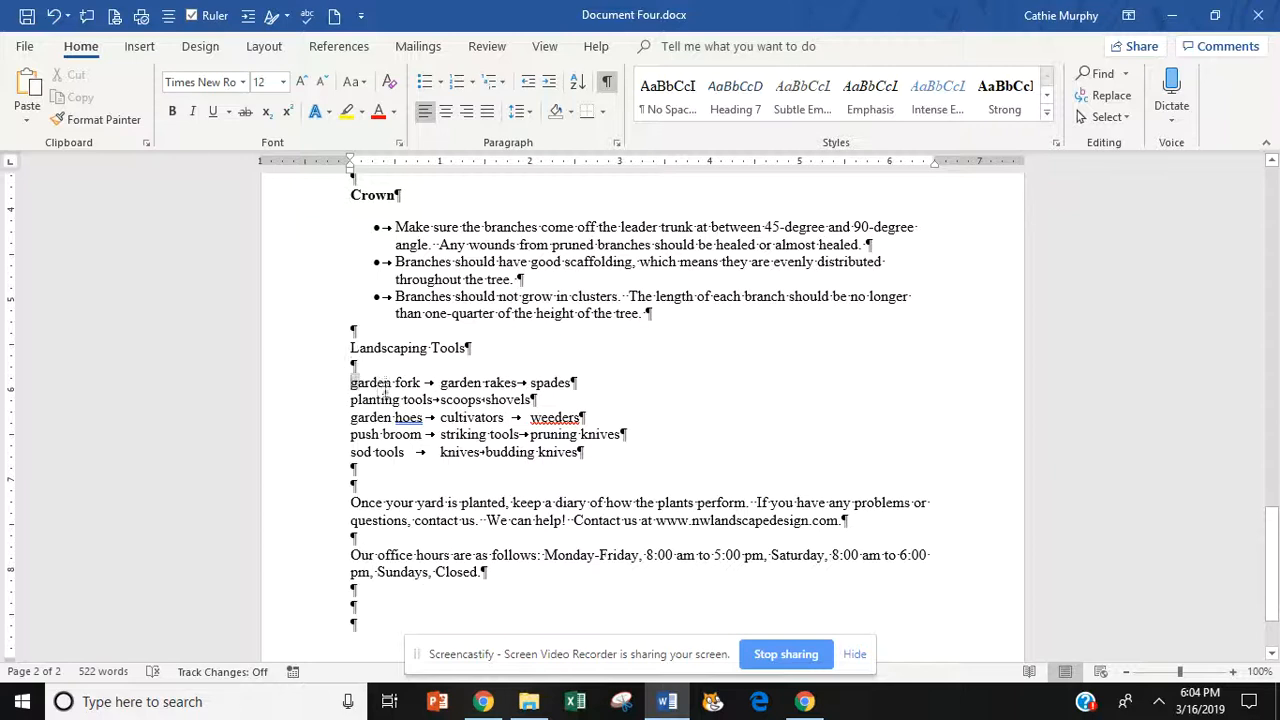
left_click_drag(385, 388, 594, 451)
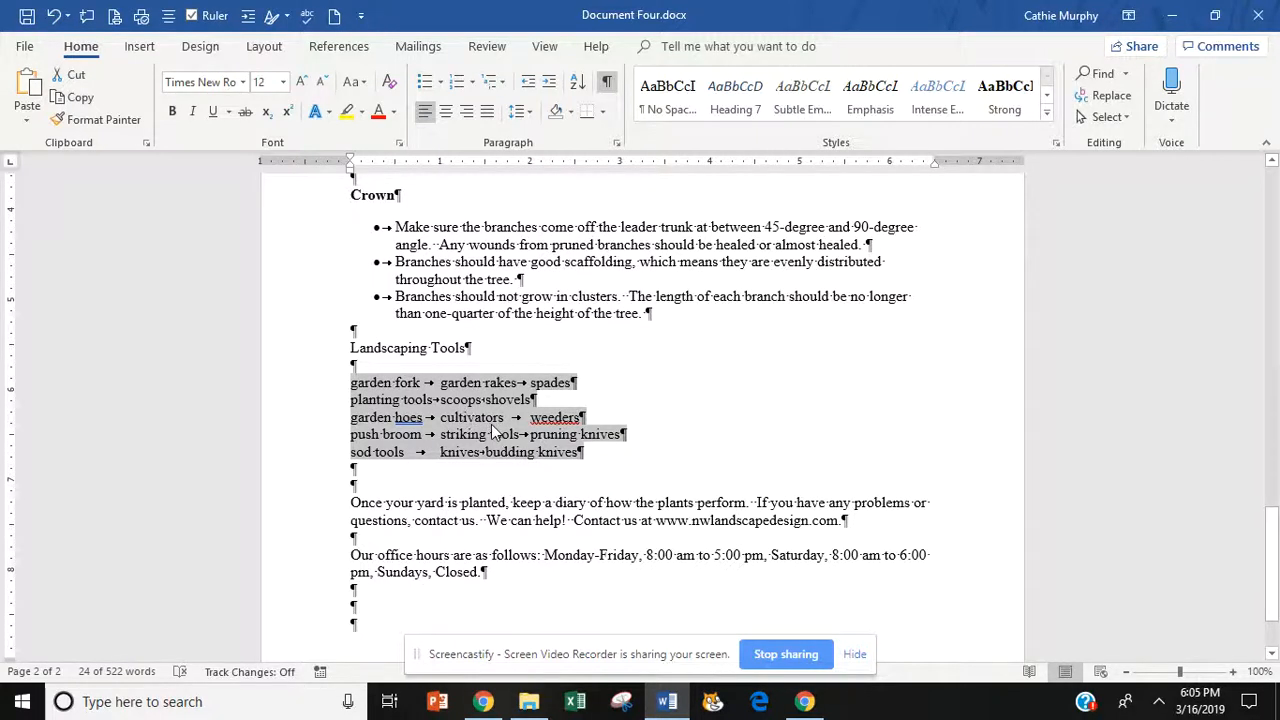
left_click(139, 48)
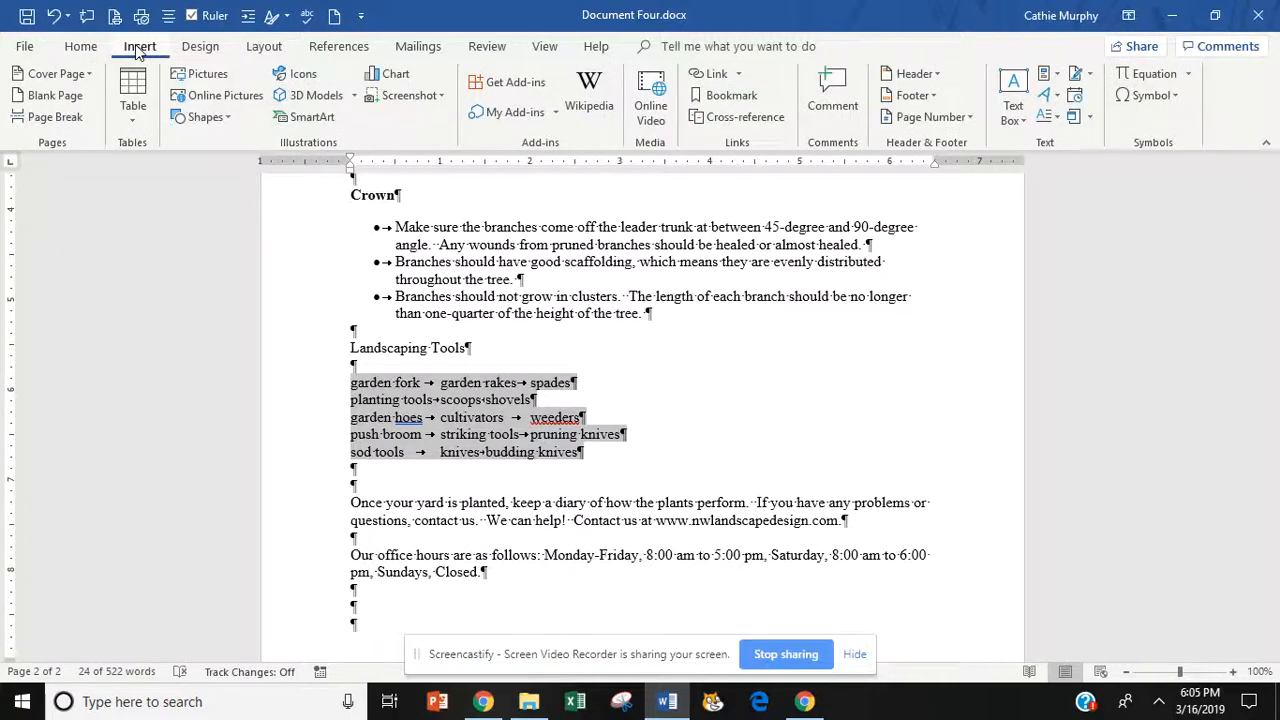
left_click(131, 124)
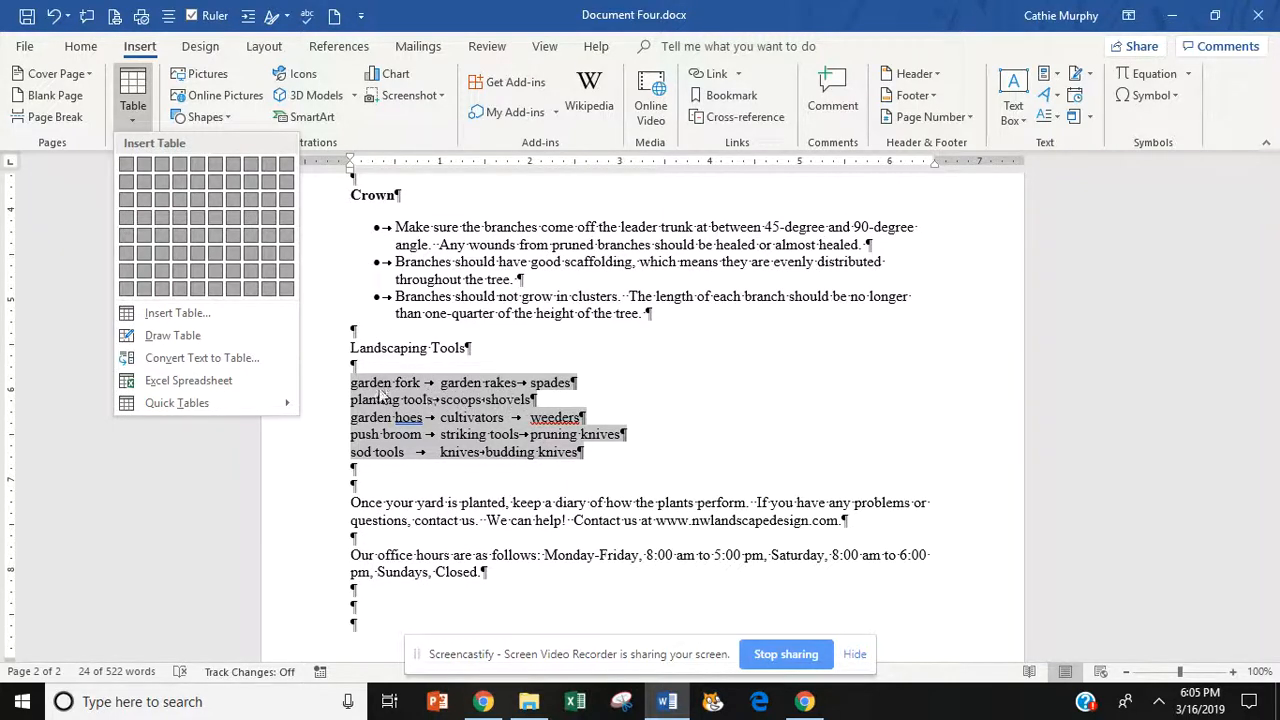
left_click(210, 359)
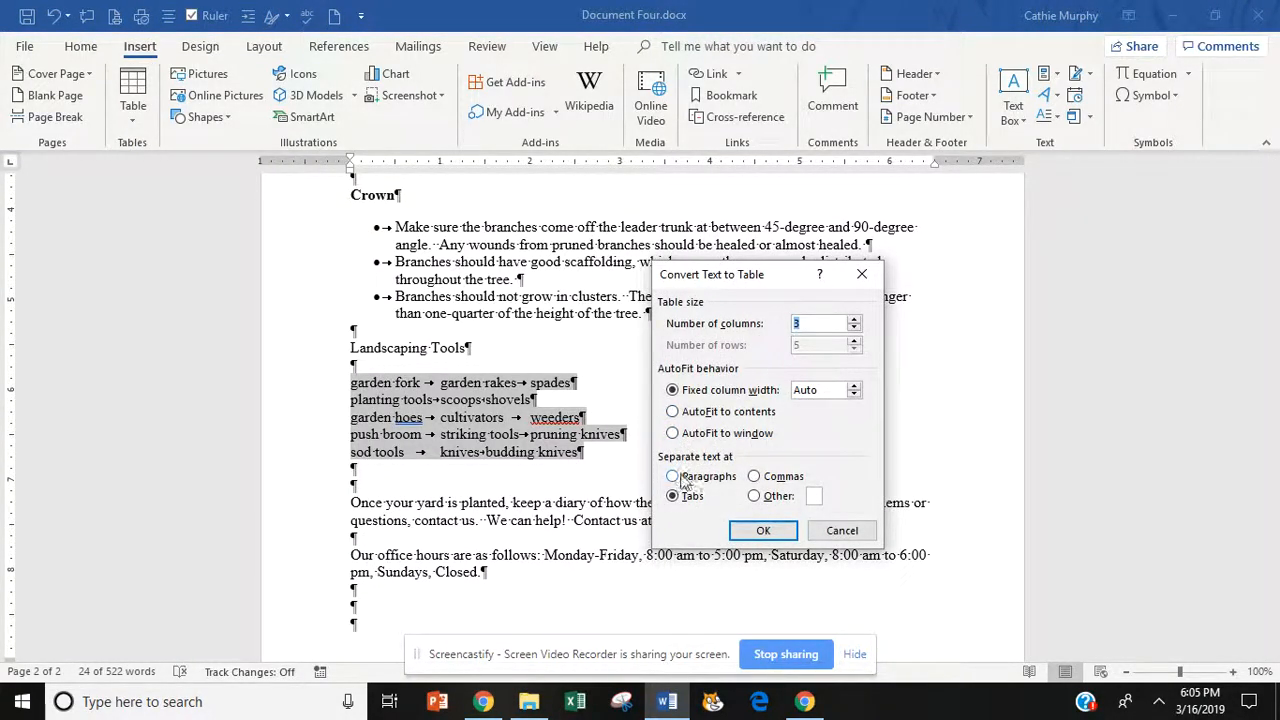
left_click(759, 530)
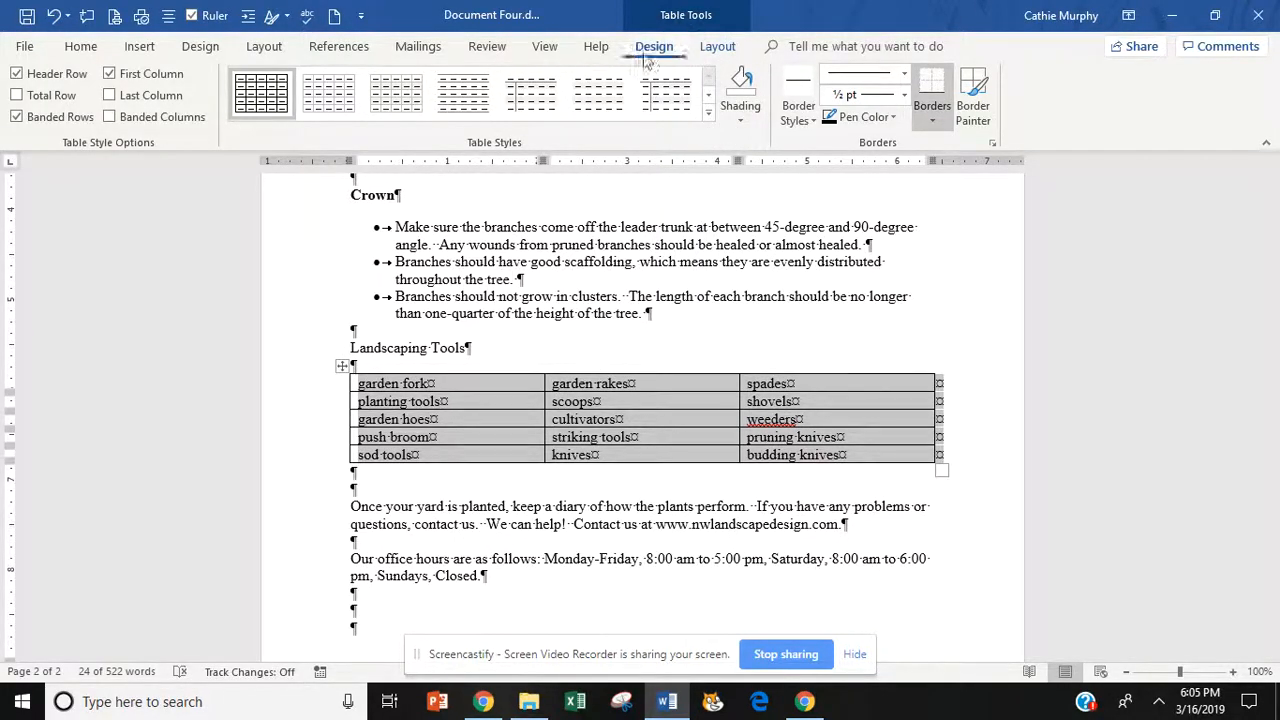
Apply the blue banded-row grid style with a solid blue header row to the landscaping tools table
left_click(708, 112)
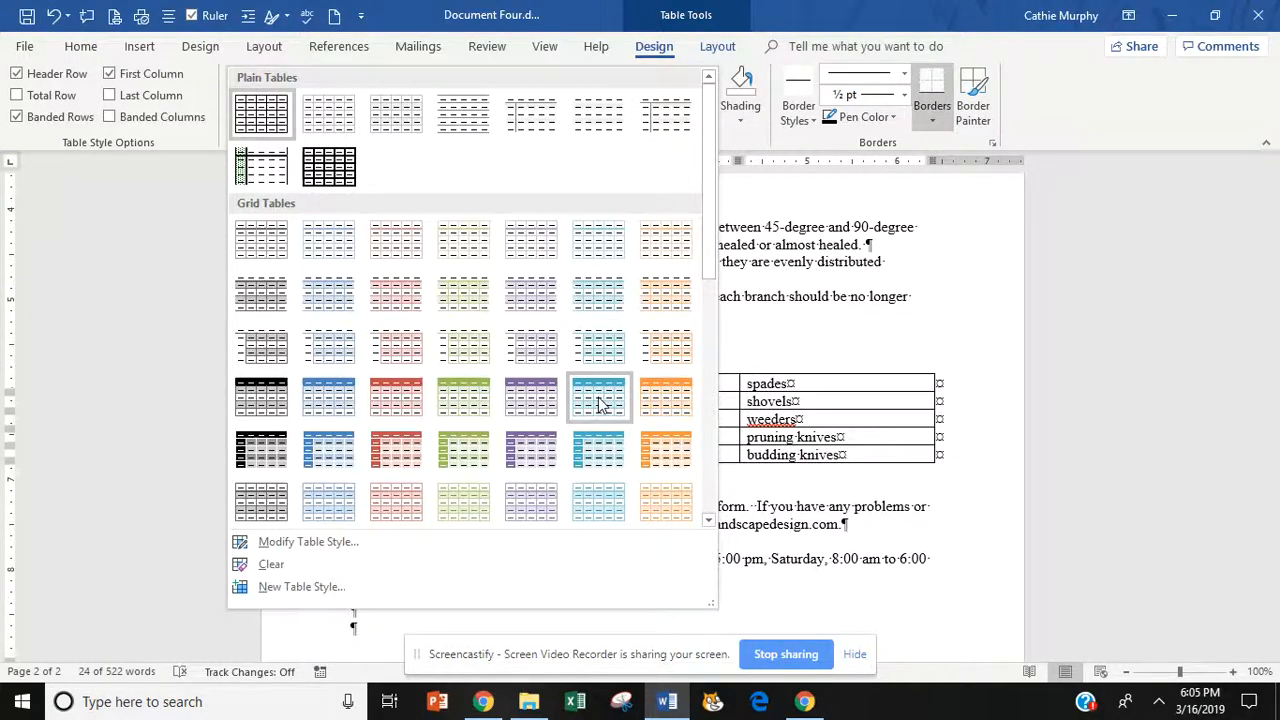
left_click(600, 348)
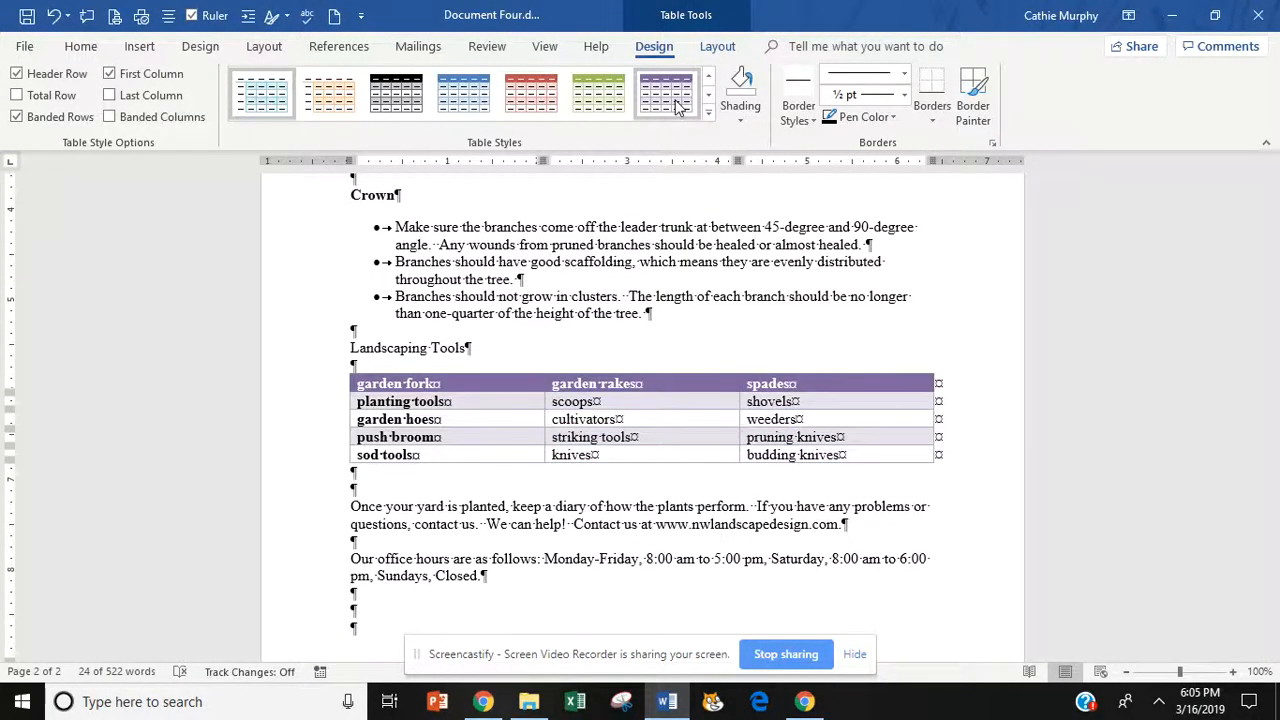
left_click(463, 95)
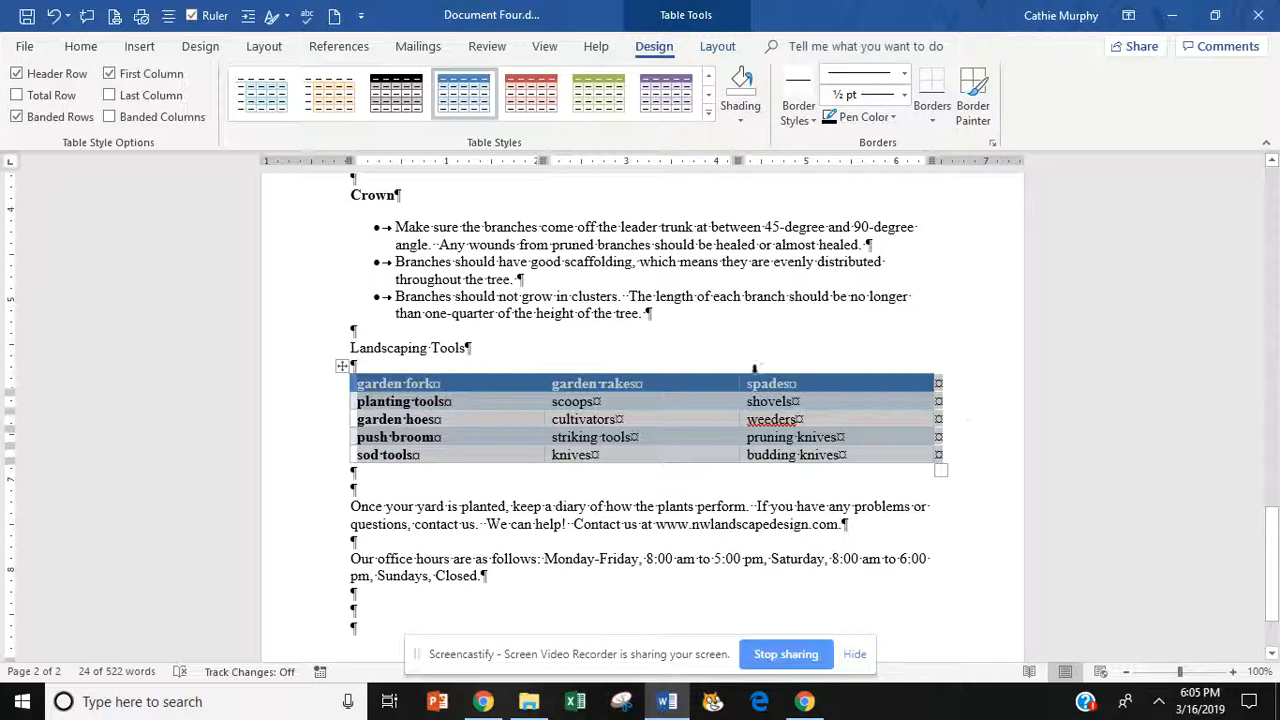
AutoFit the tools table to its contents and center the table on the page
left_click(718, 47)
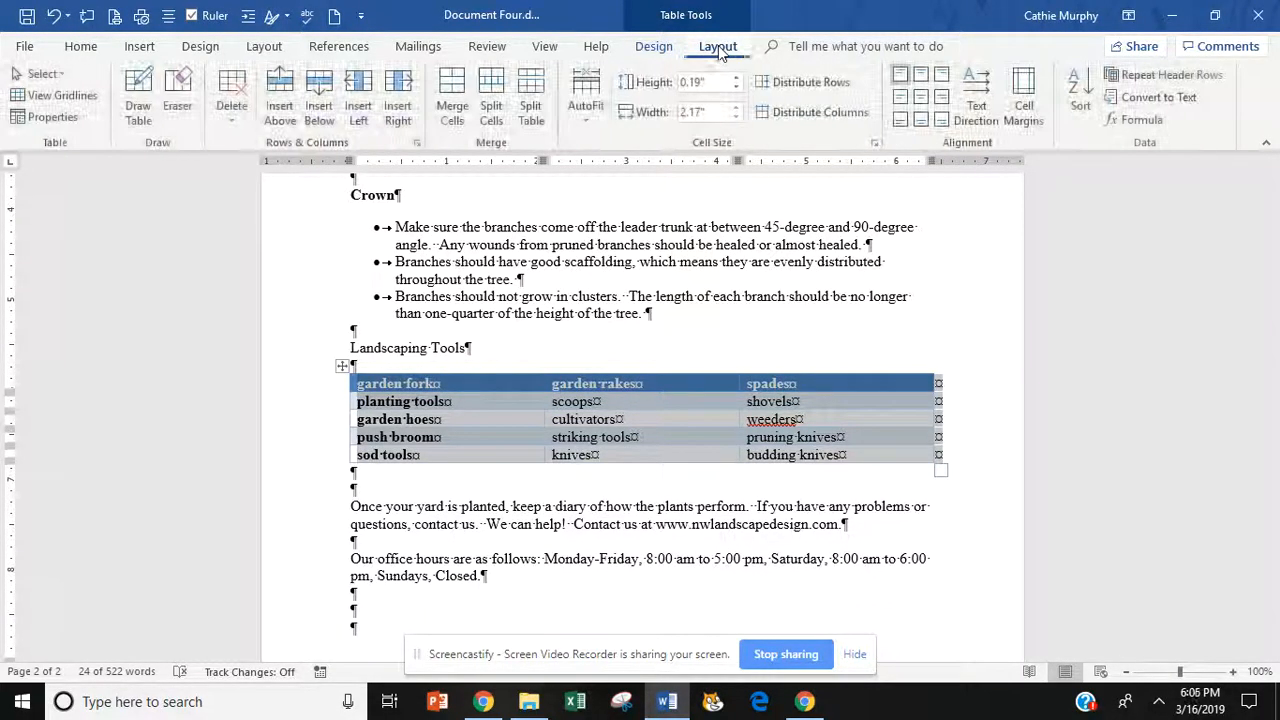
left_click(586, 120)
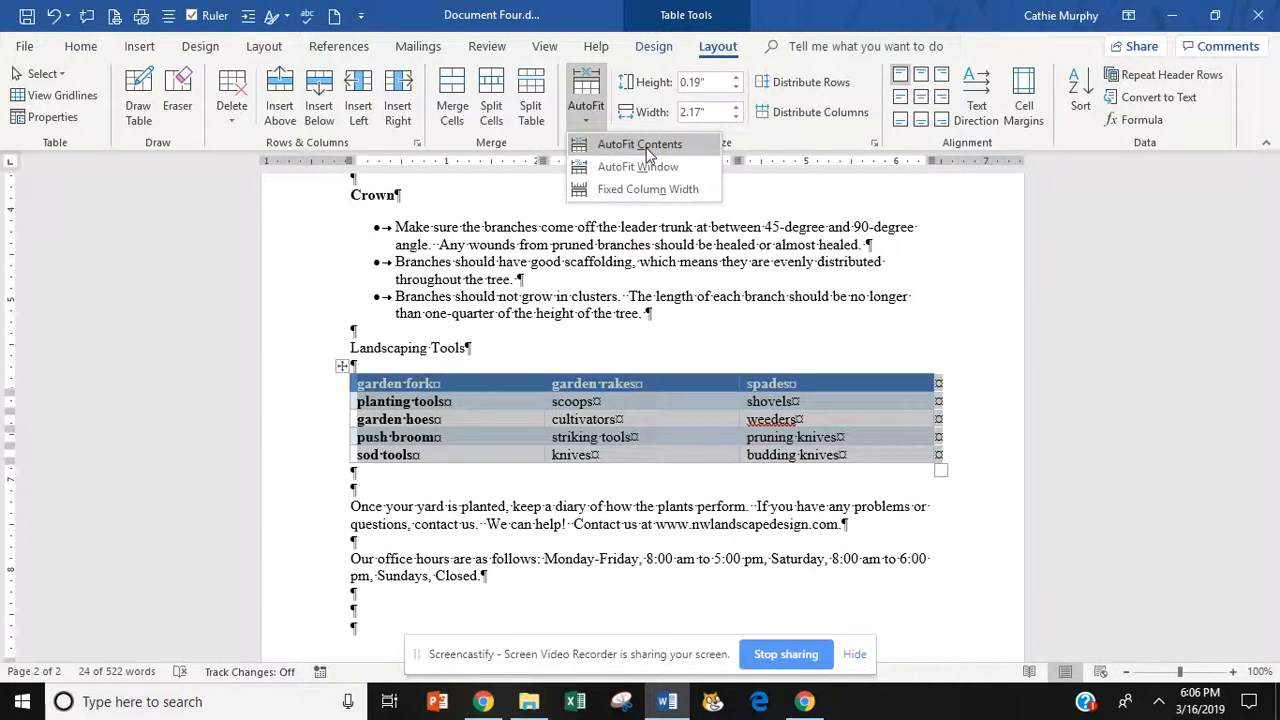
left_click(641, 145)
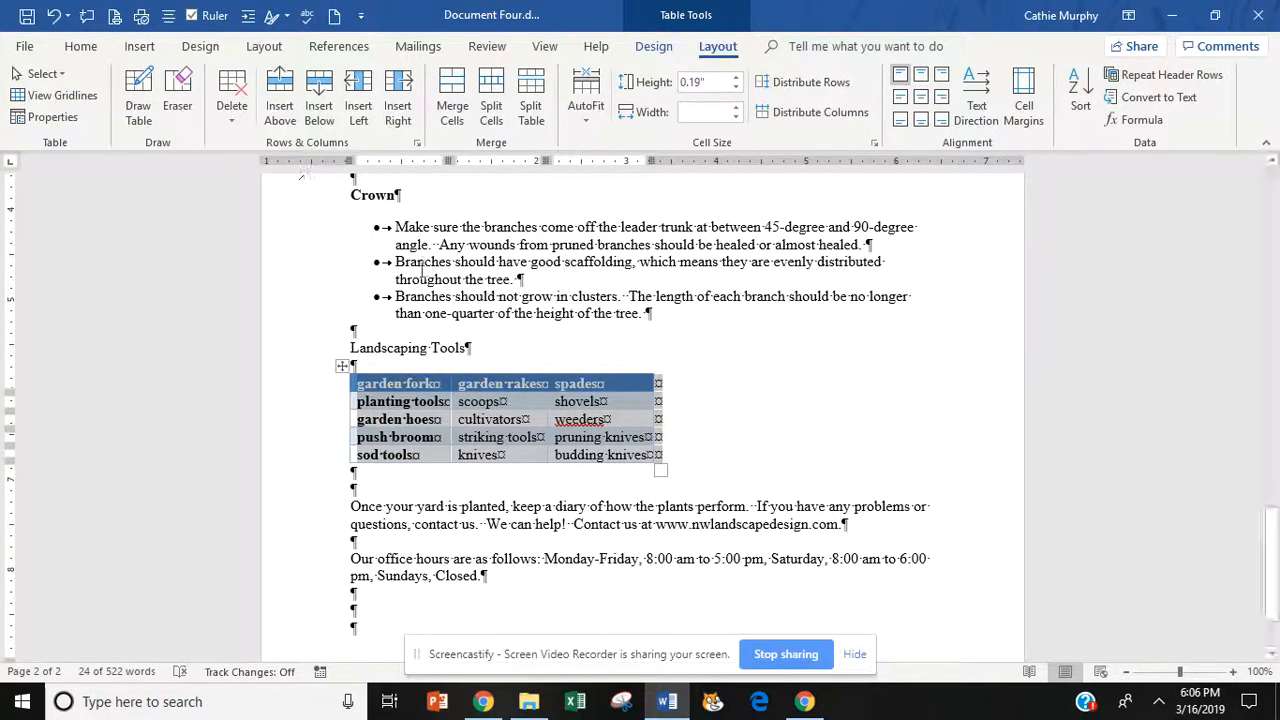
key("ctrl+e")
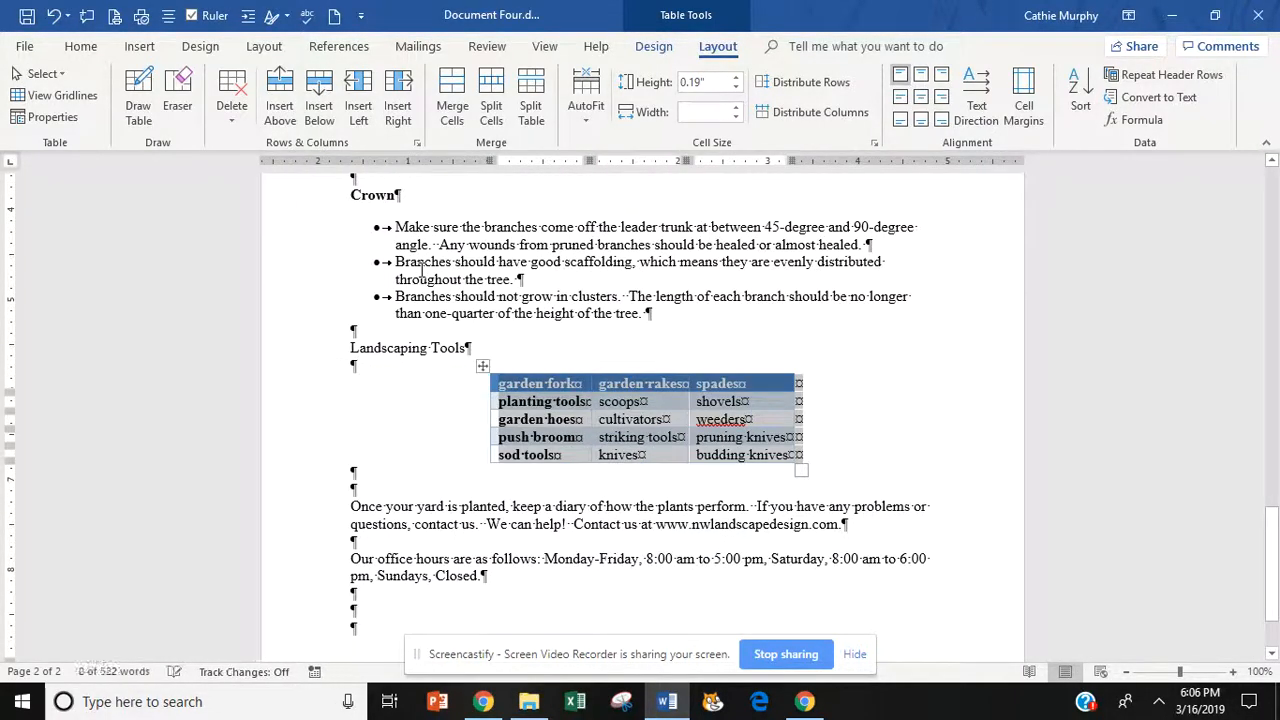
left_click(863, 438)
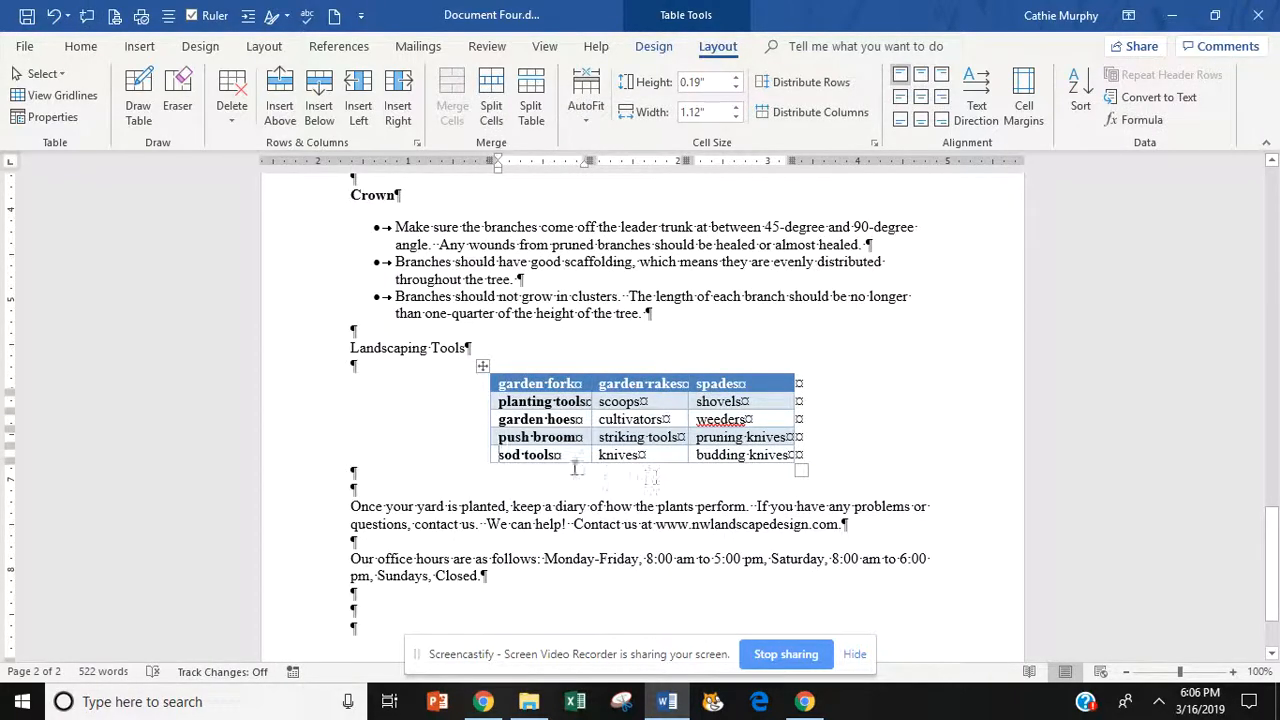
Delete one of the two blank paragraphs below the tools table and center the "Landscaping Tools" title above it
left_click(362, 470)
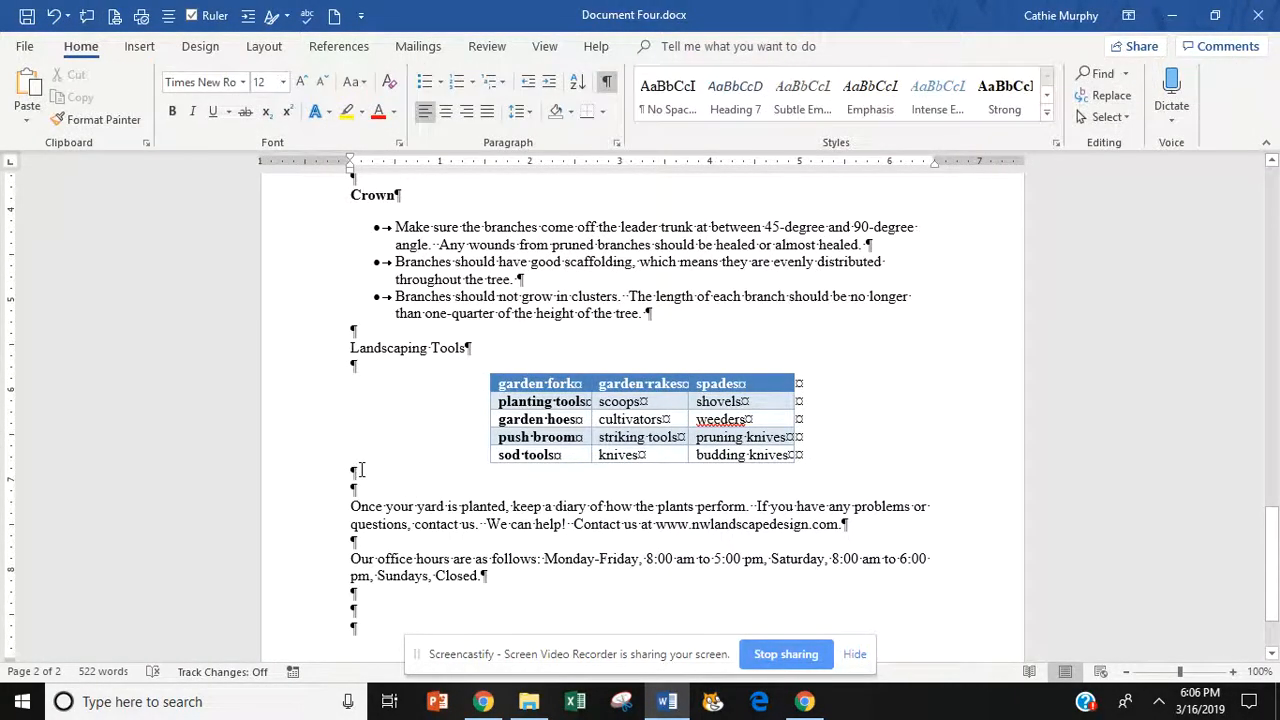
key("Delete")
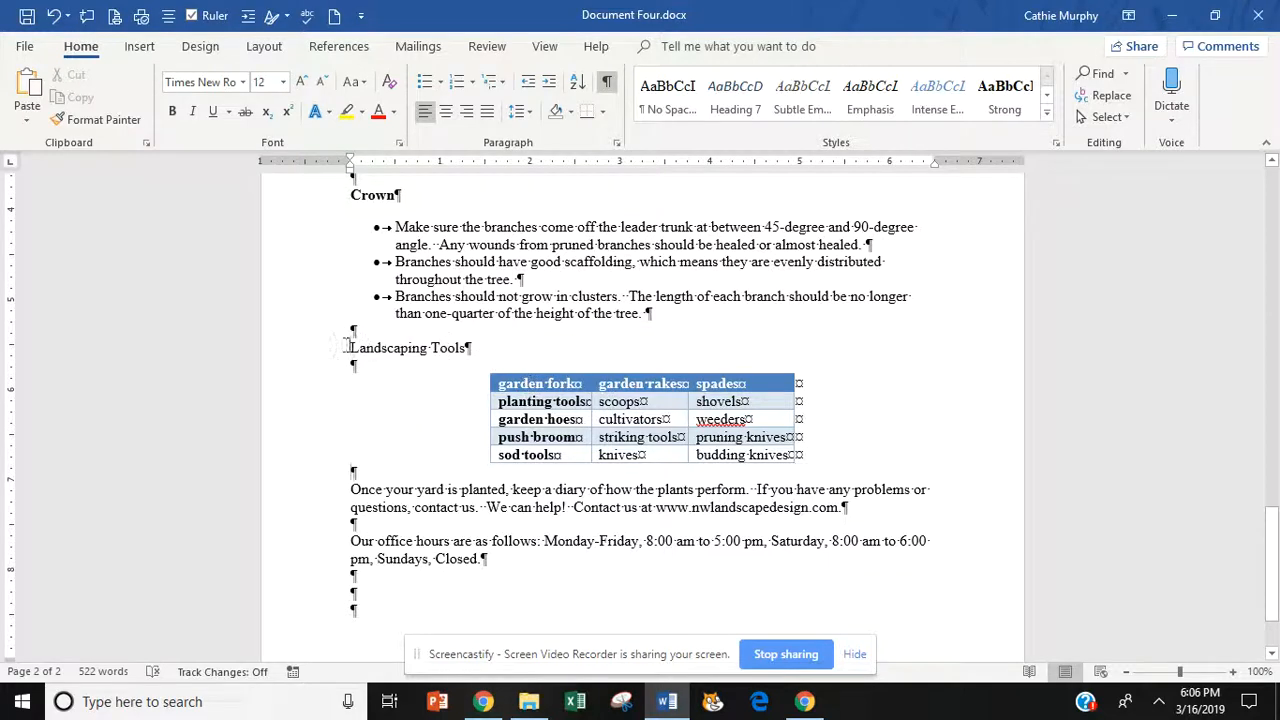
left_click_drag(350, 348, 464, 352)
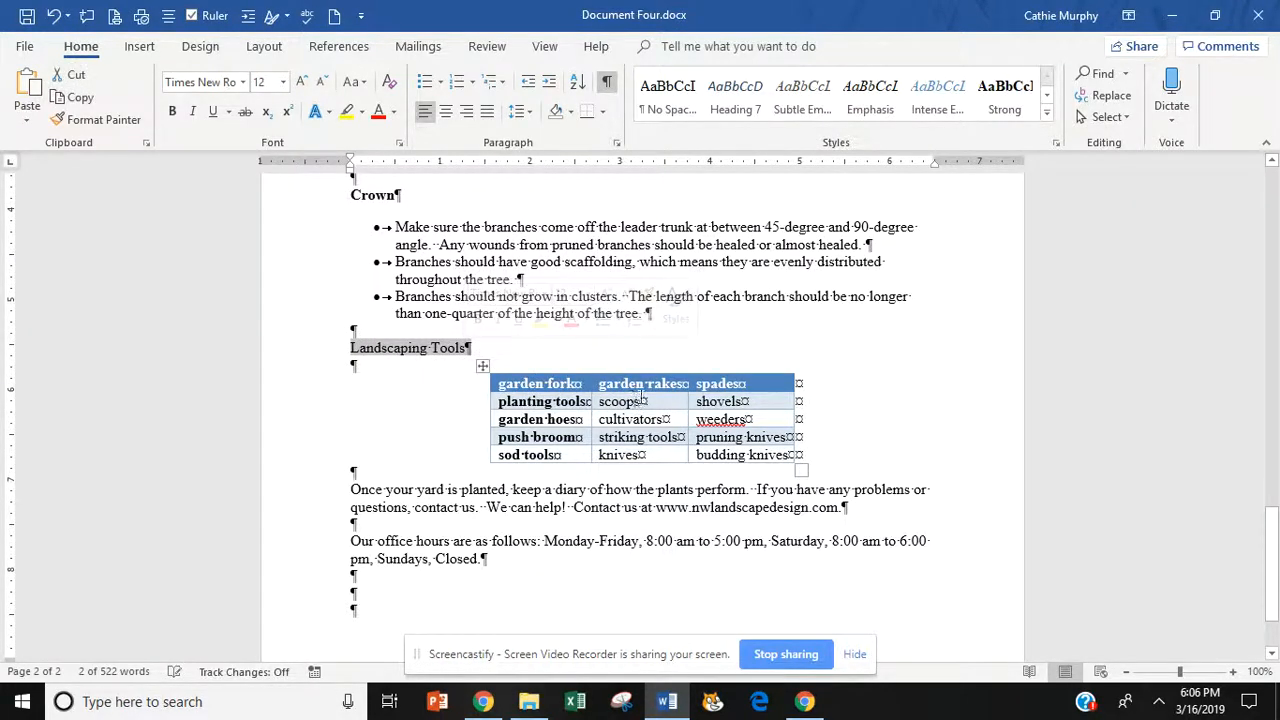
left_click(446, 111)
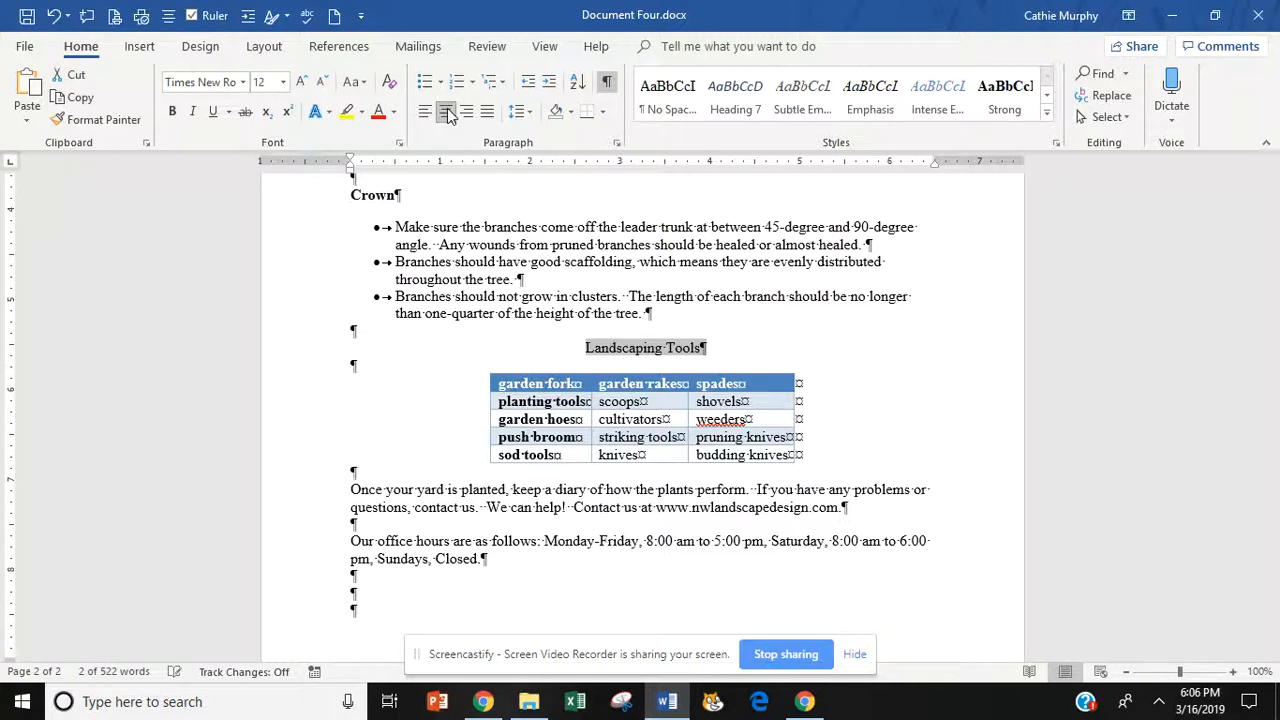
Apply the Emphasis style to the "Landscaping Tools" title and toggle off bold for the table's first-column entries from "planting tools" to "sod tools"
left_click(872, 98)
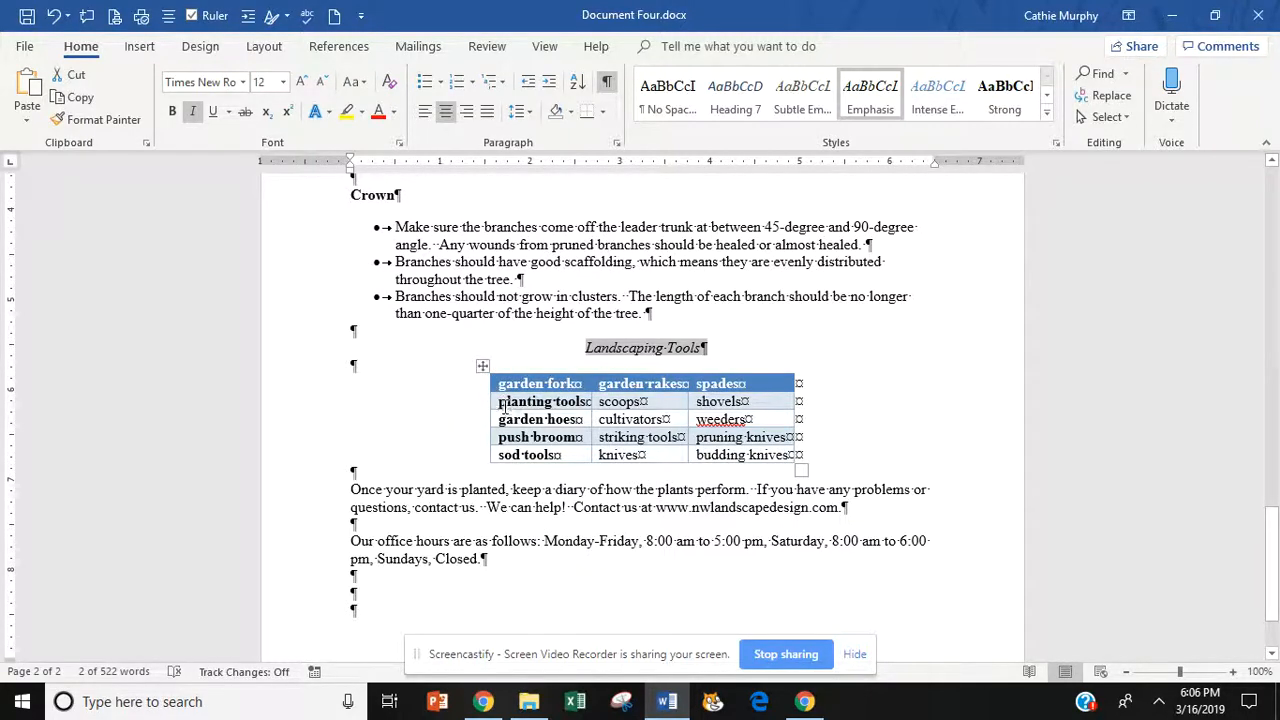
left_click_drag(505, 406, 549, 460)
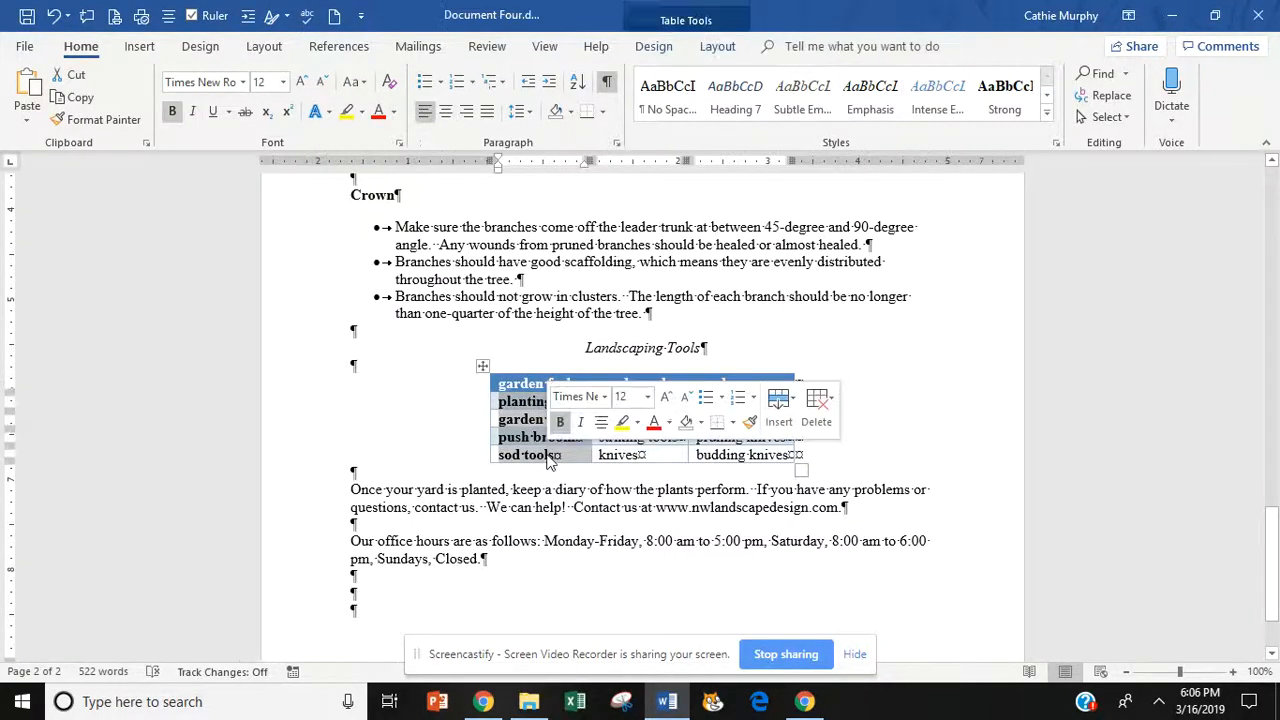
left_click(560, 421)
left_click(878, 445)
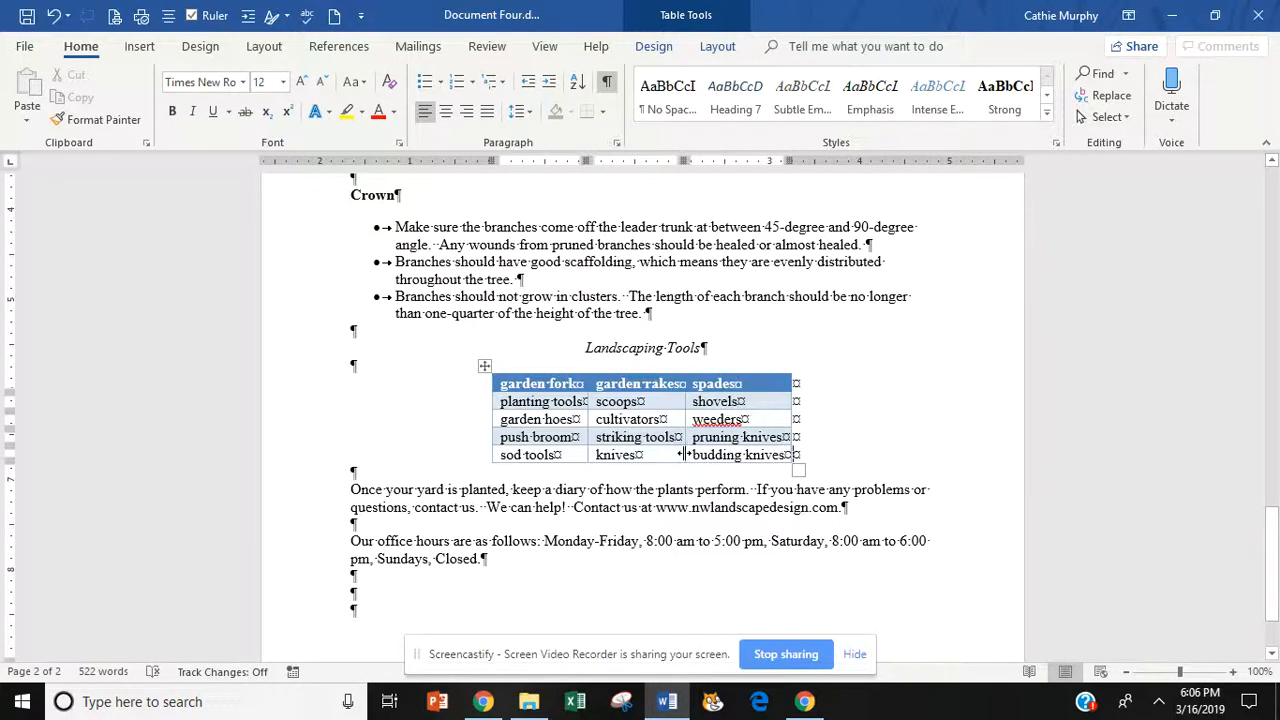
Convert the whole landscaping tools table back to text, separating the entries with tabs
left_click(484, 366)
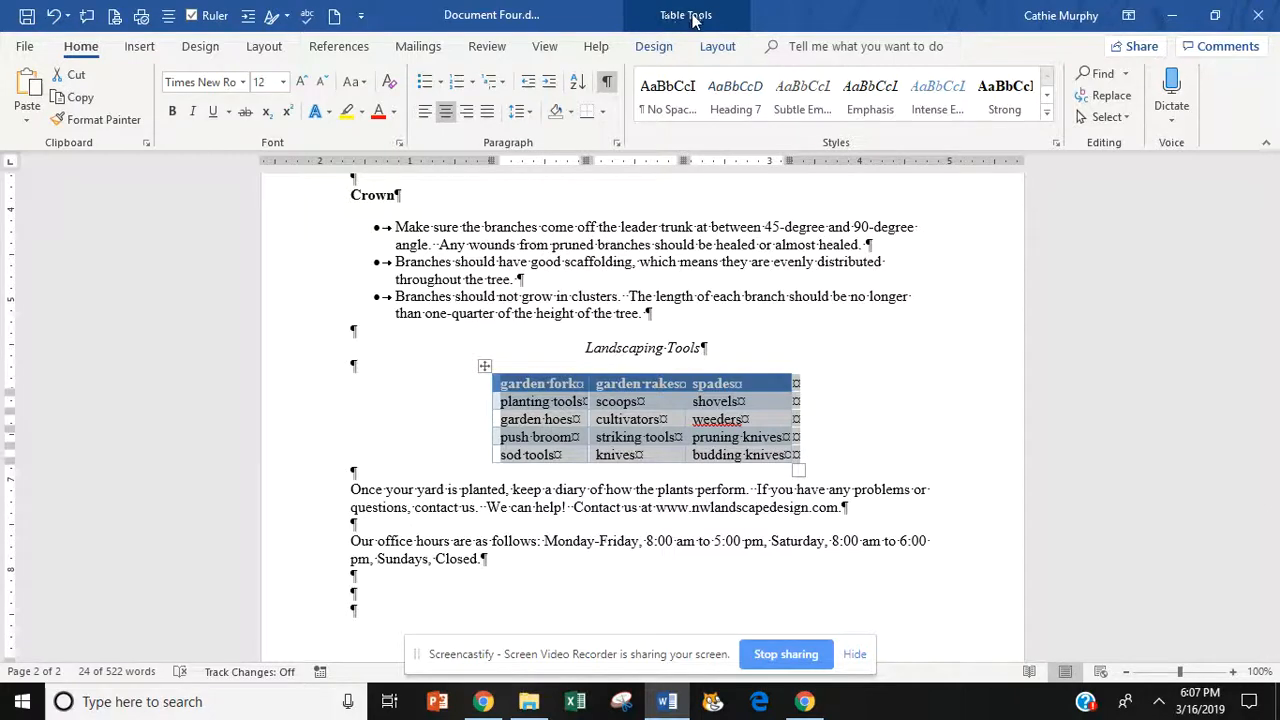
left_click(717, 46)
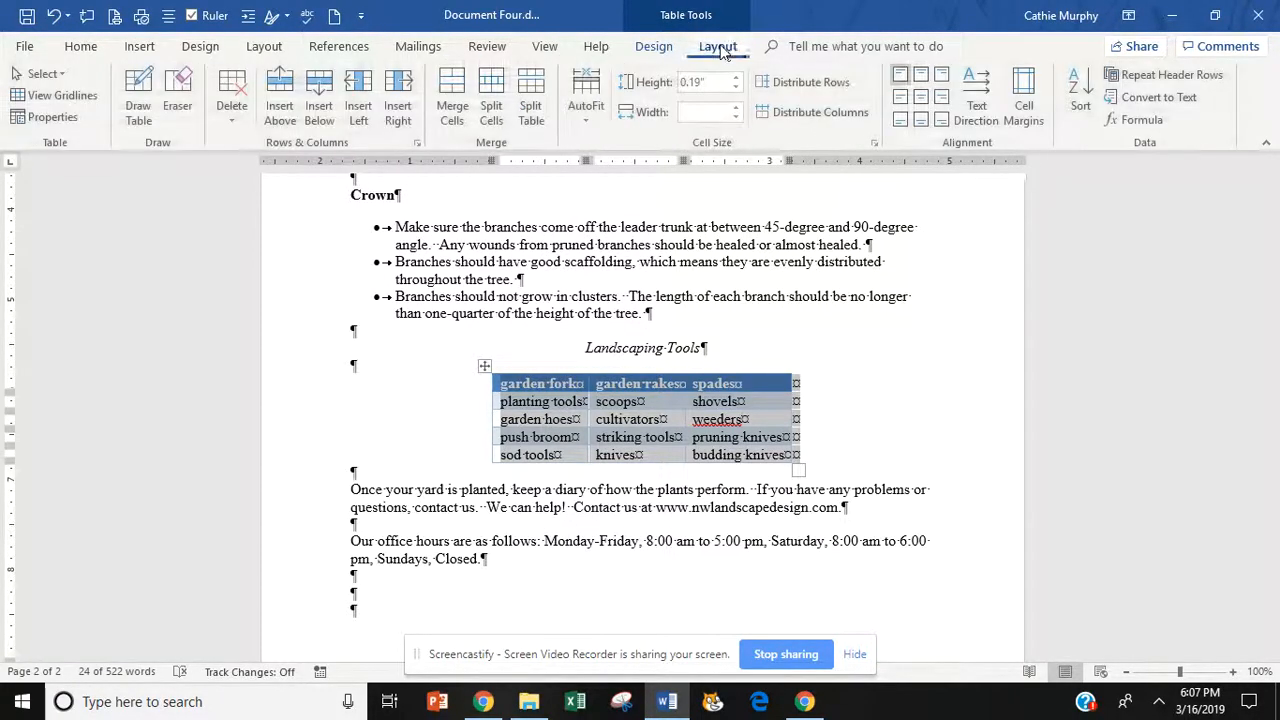
left_click(1150, 104)
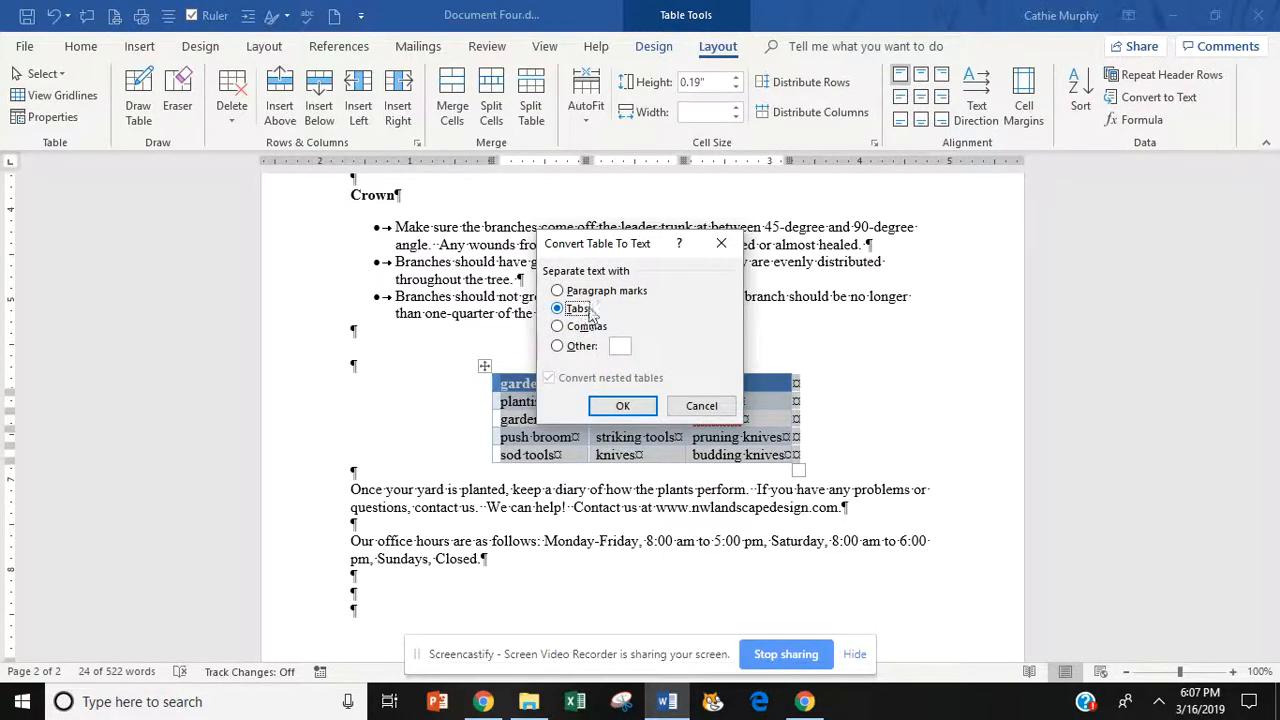
left_click(622, 406)
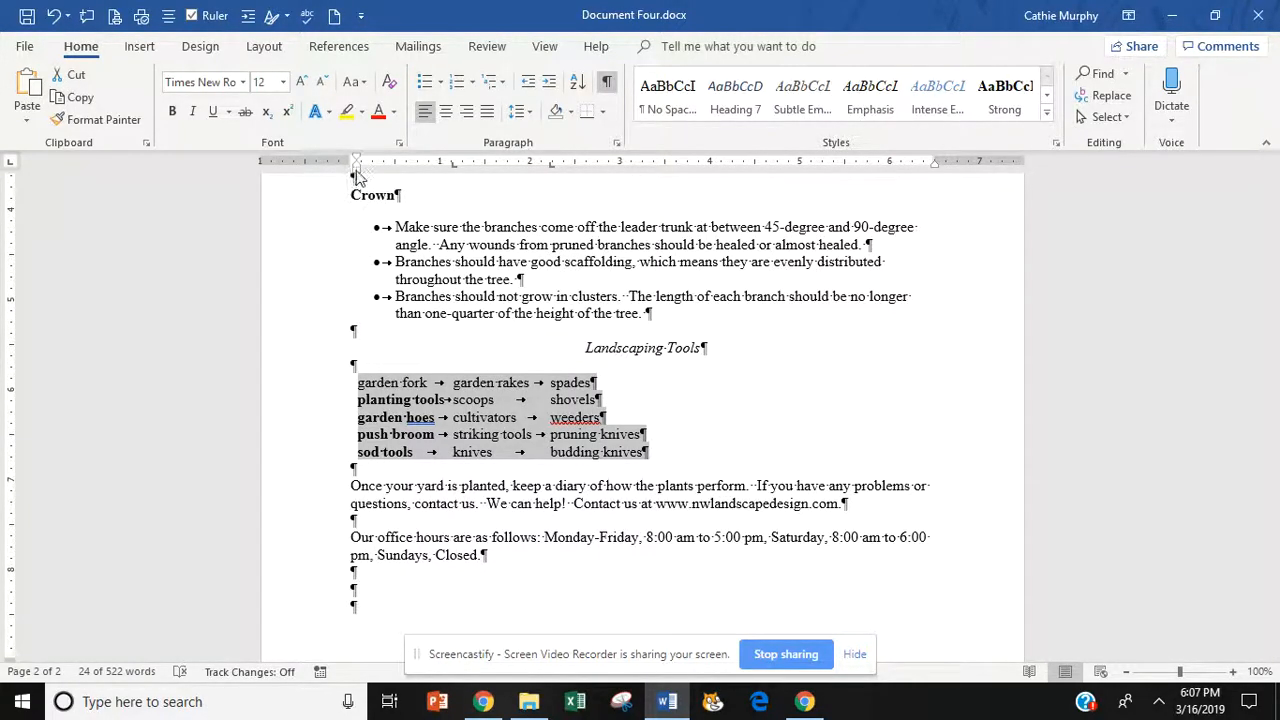
Align the tool lines' indent with the margin and move their two left tab stops to 2.75" and 4.5"
left_click_drag(357, 175, 350, 175)
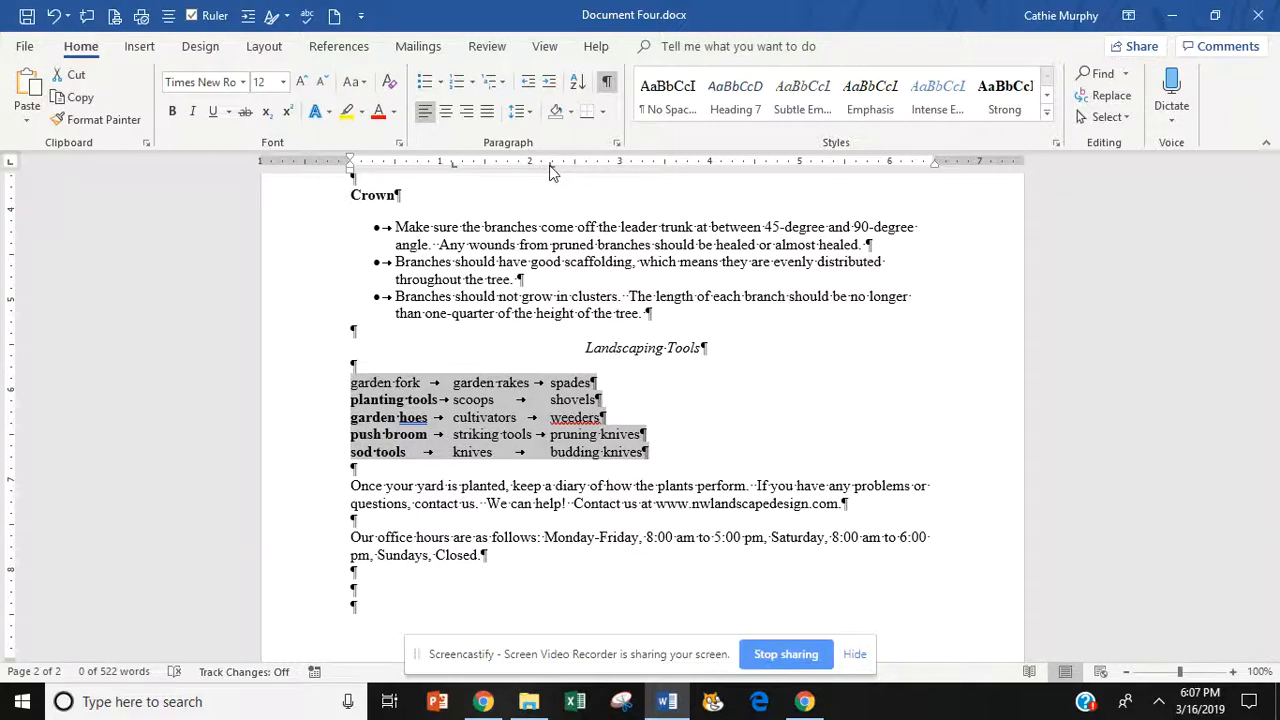
left_click_drag(551, 168, 757, 166)
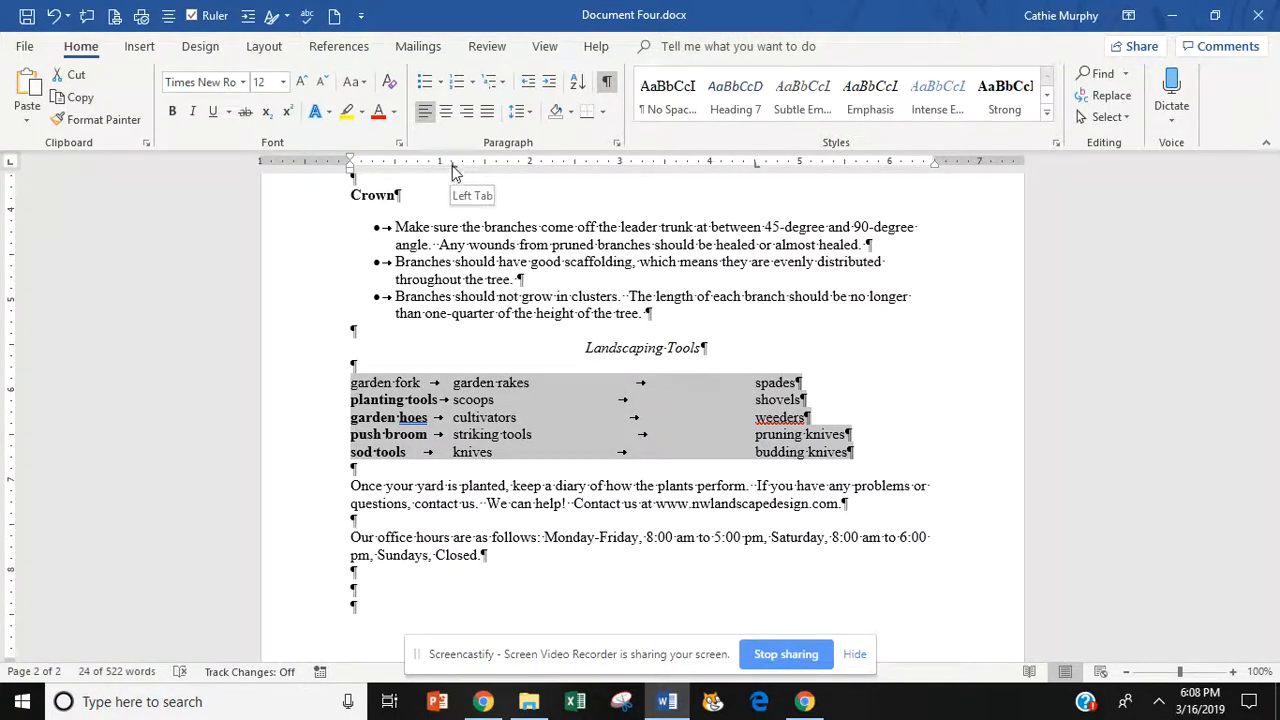
left_click_drag(452, 165, 597, 169)
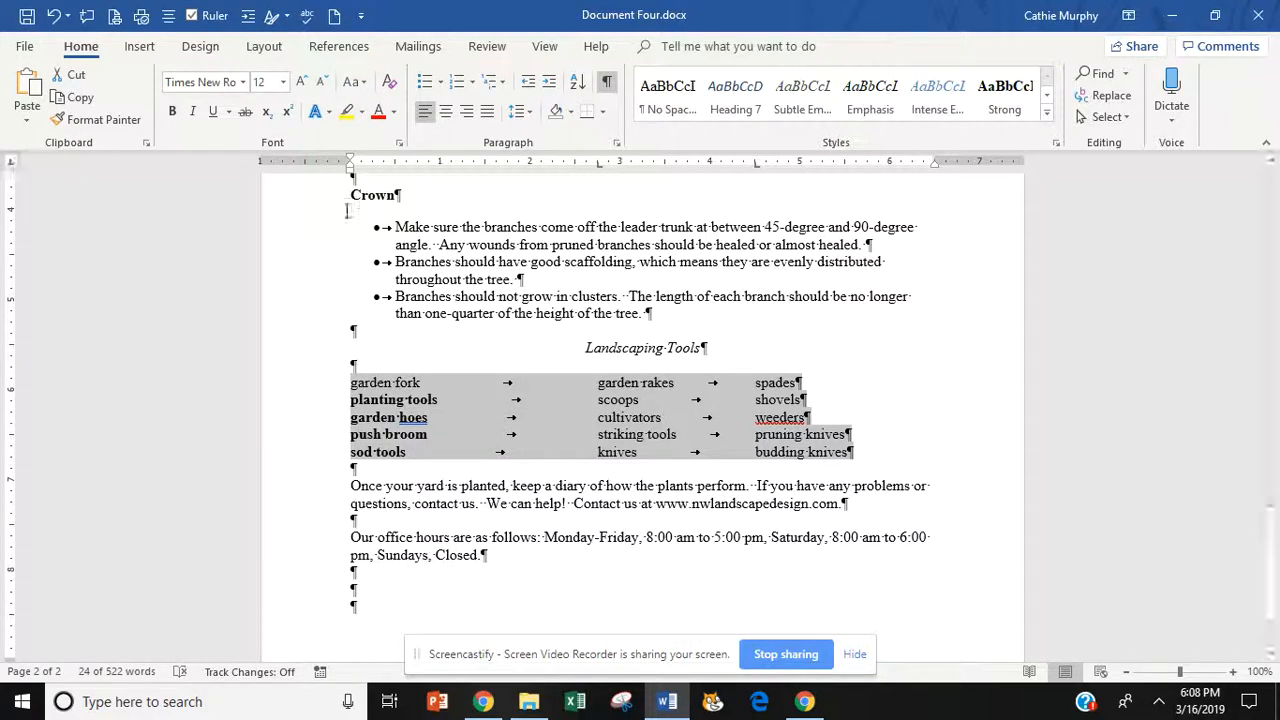
double_click(462, 163)
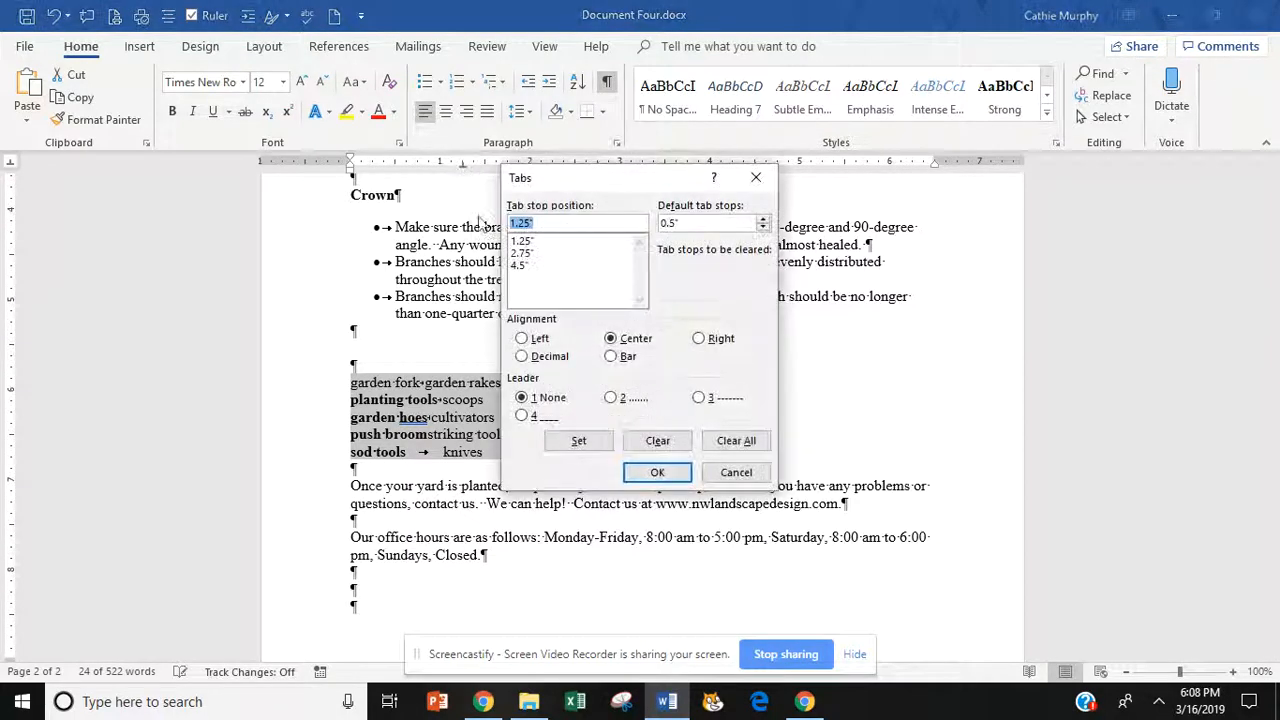
left_click(736, 472)
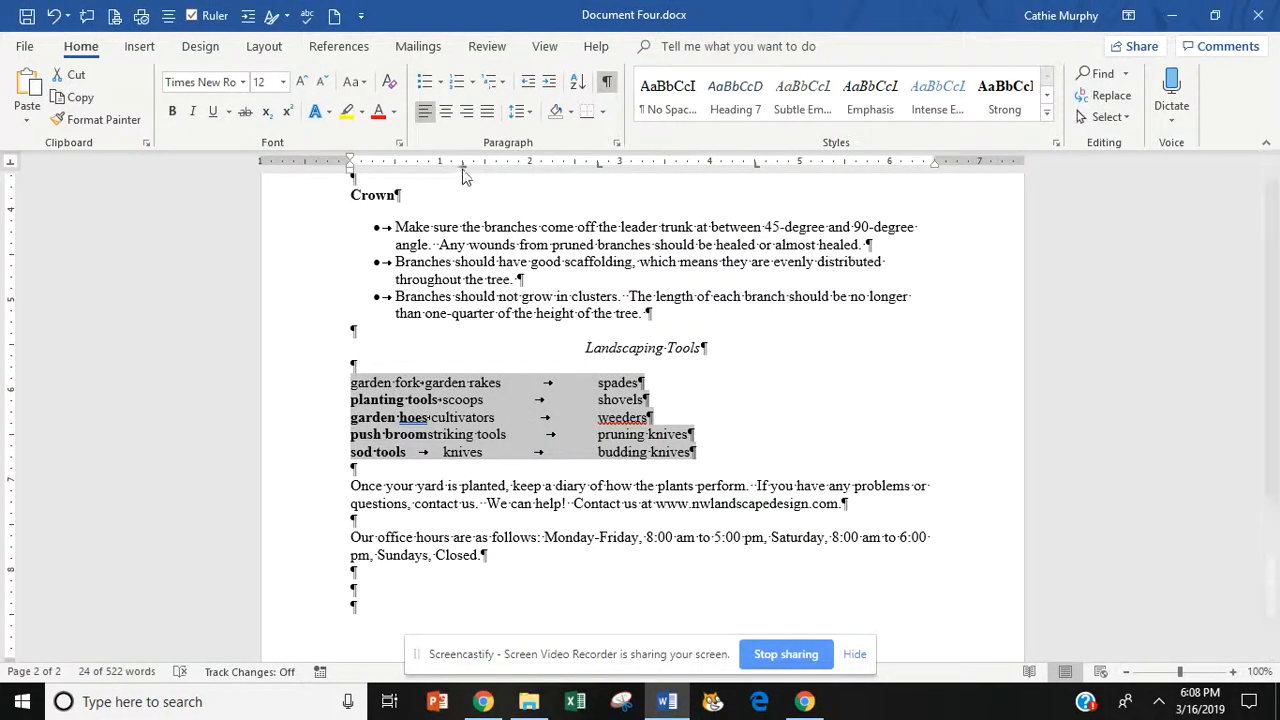
left_click_drag(463, 164, 466, 212)
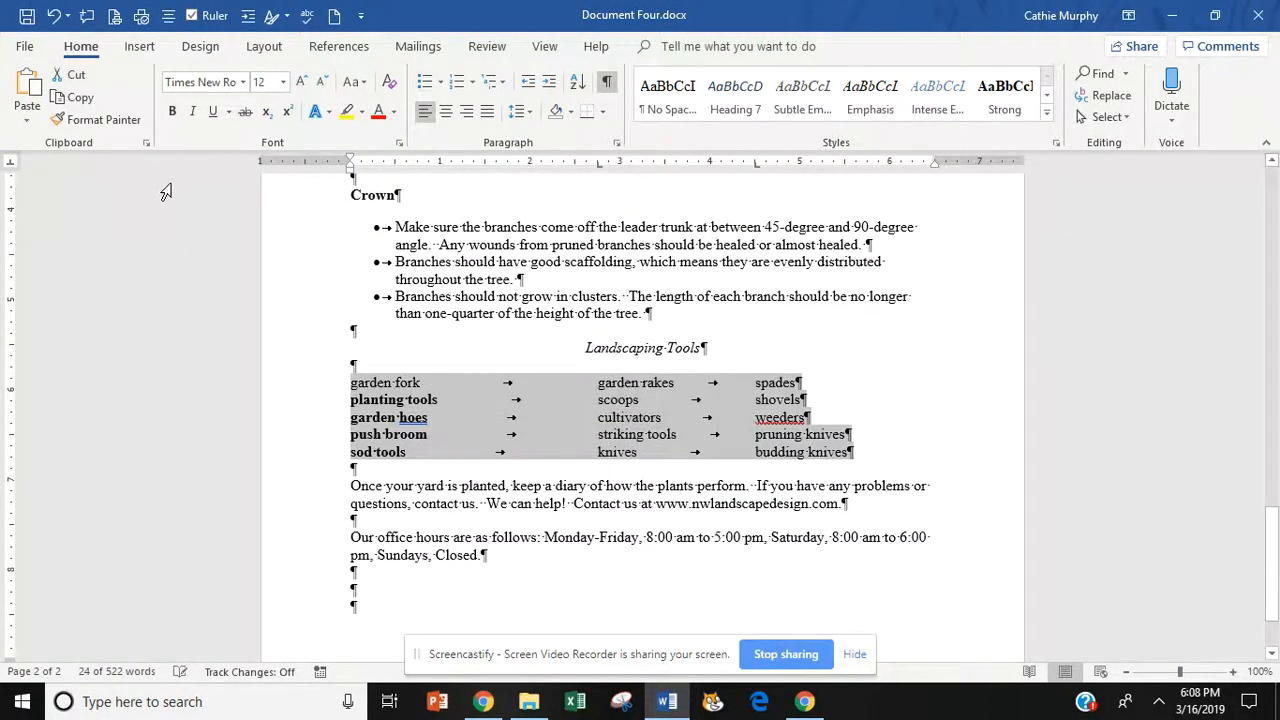
Add a left tab stop at 1.25" to the five tool lines
left_click(12, 166)
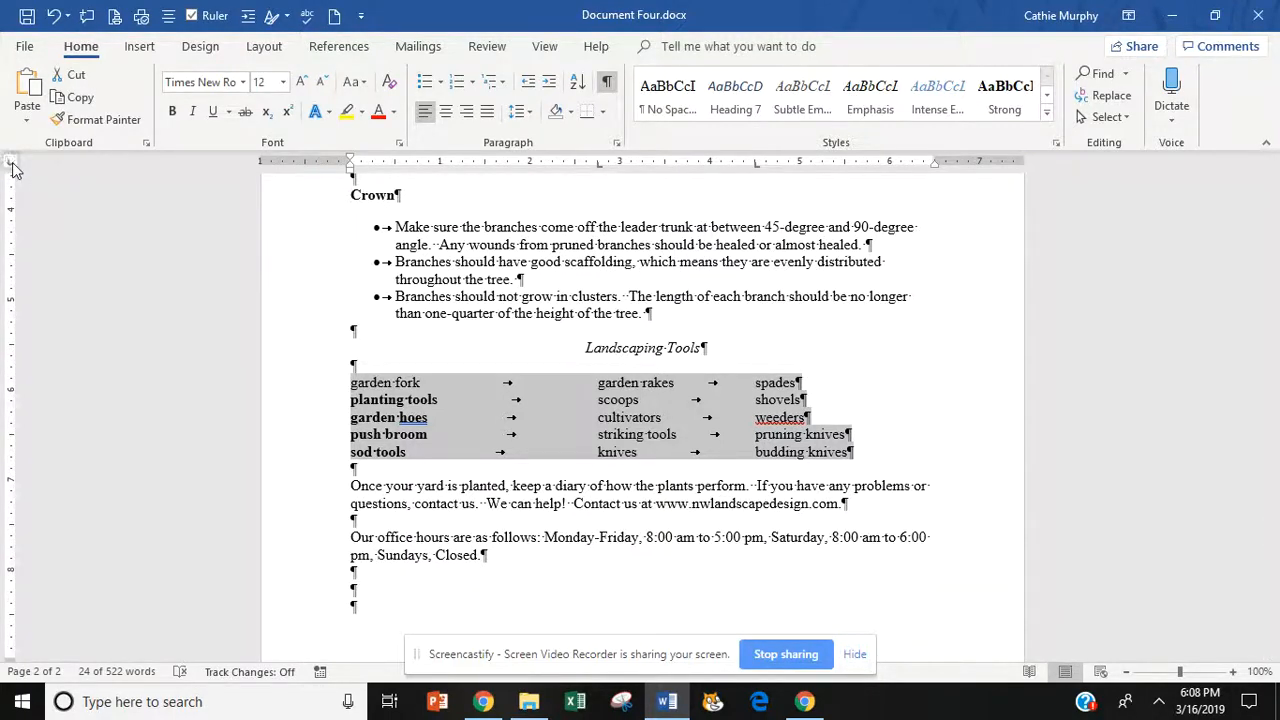
scroll(47, 180, "up", 2)
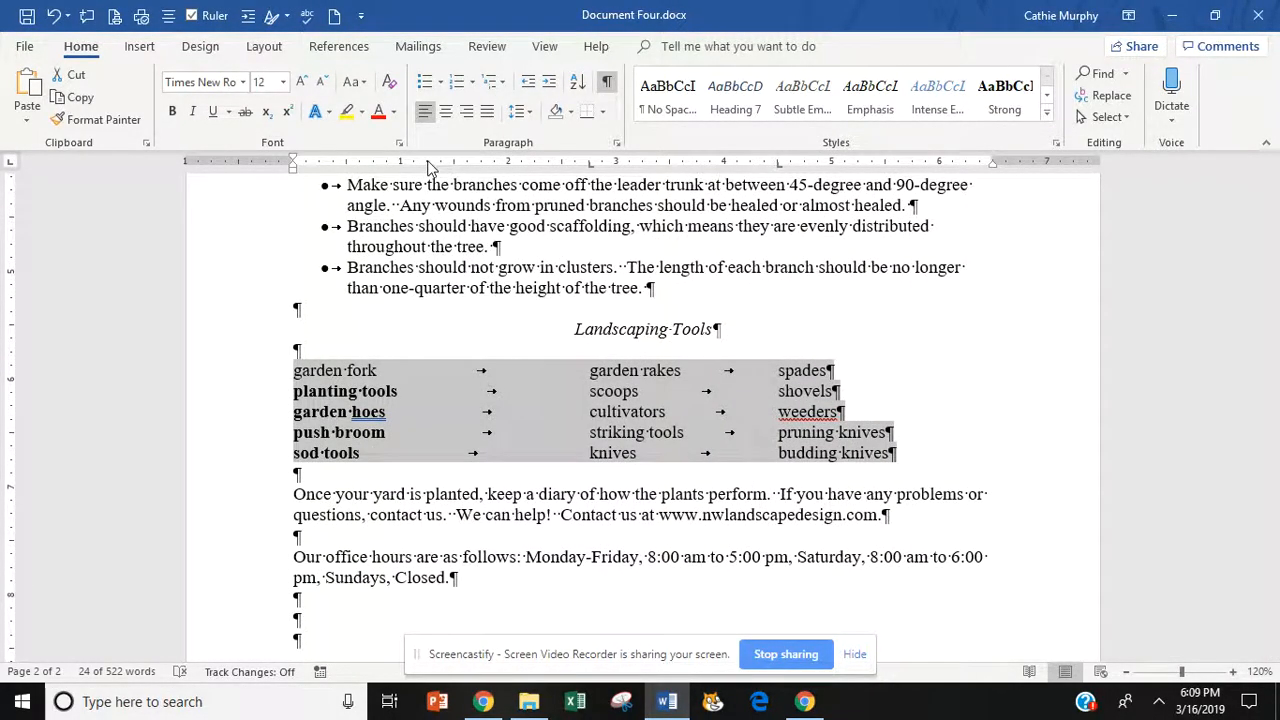
double_click(427, 163)
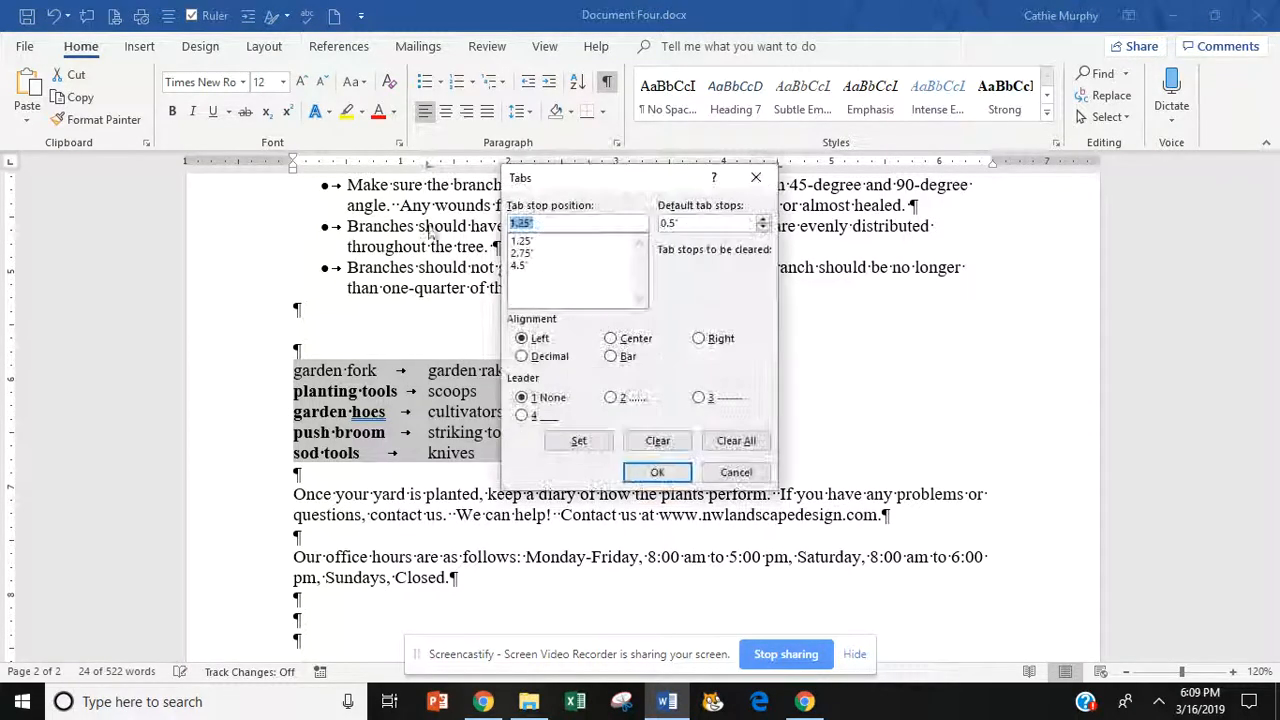
left_click(740, 468)
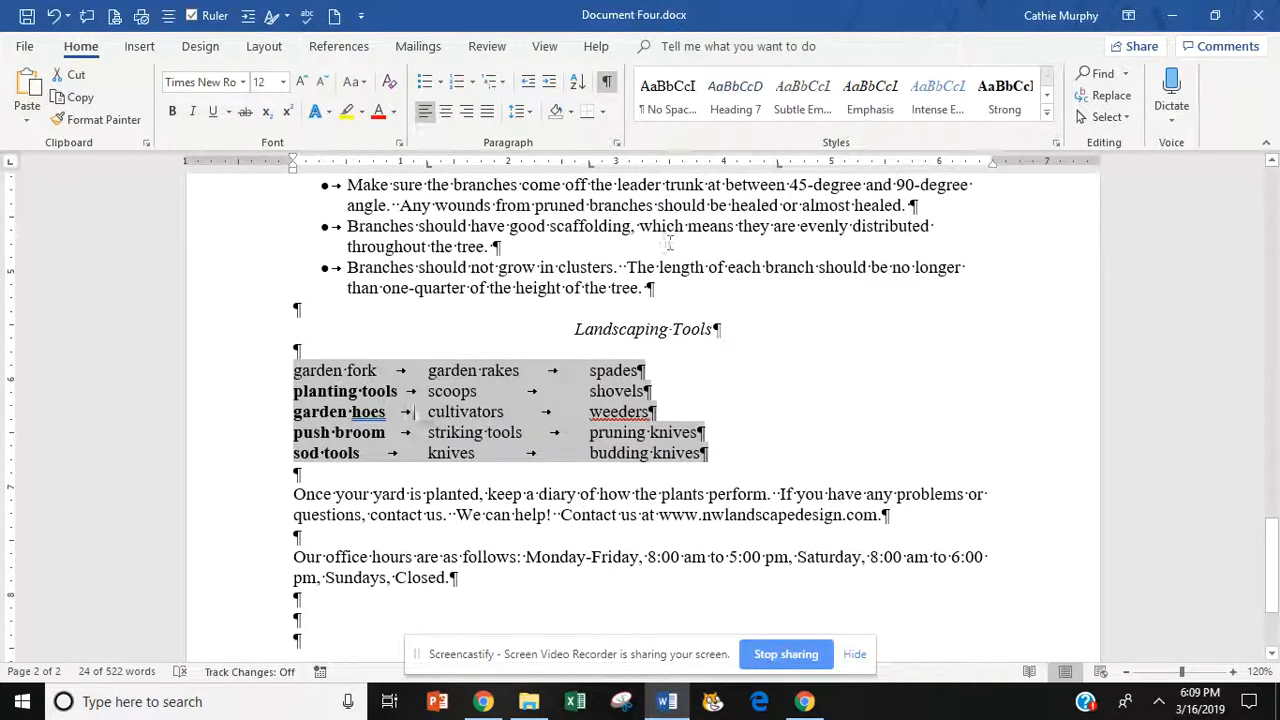
Insert a tab at the start of each of the five tool lines, from "garden fork" to "sod tools"
left_click(505, 411)
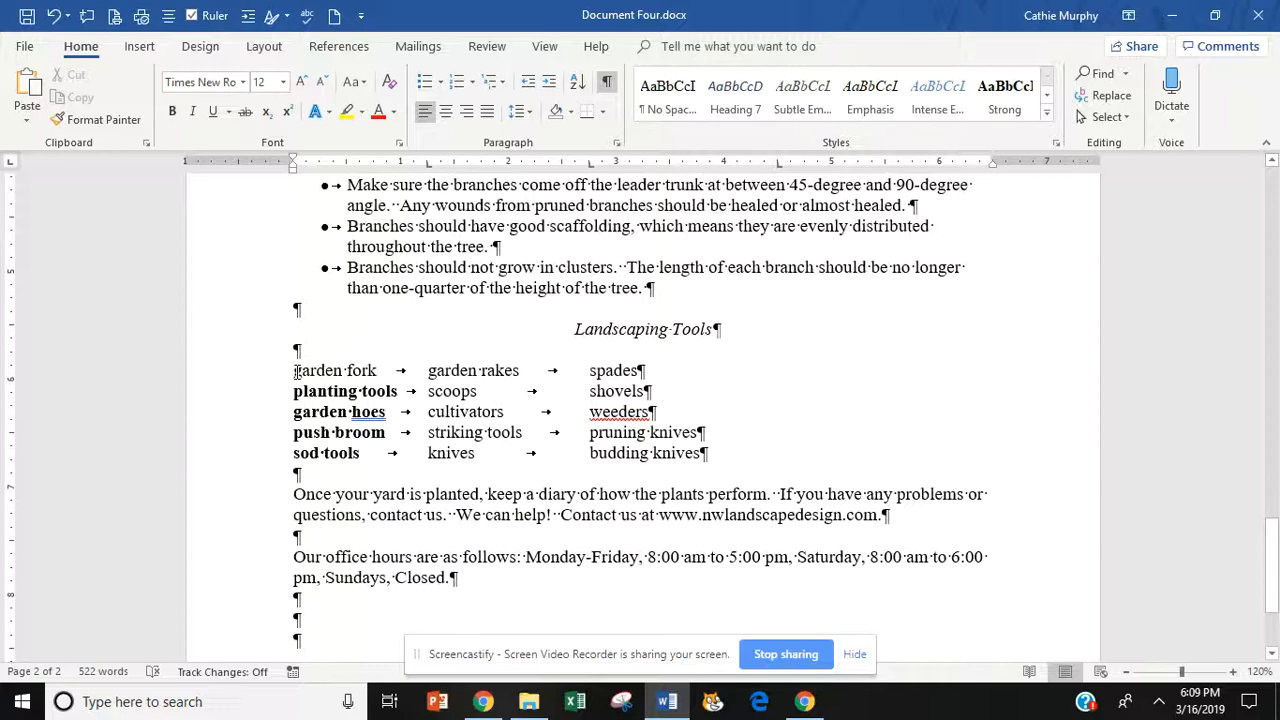
left_click(293, 370)
key("Tab")
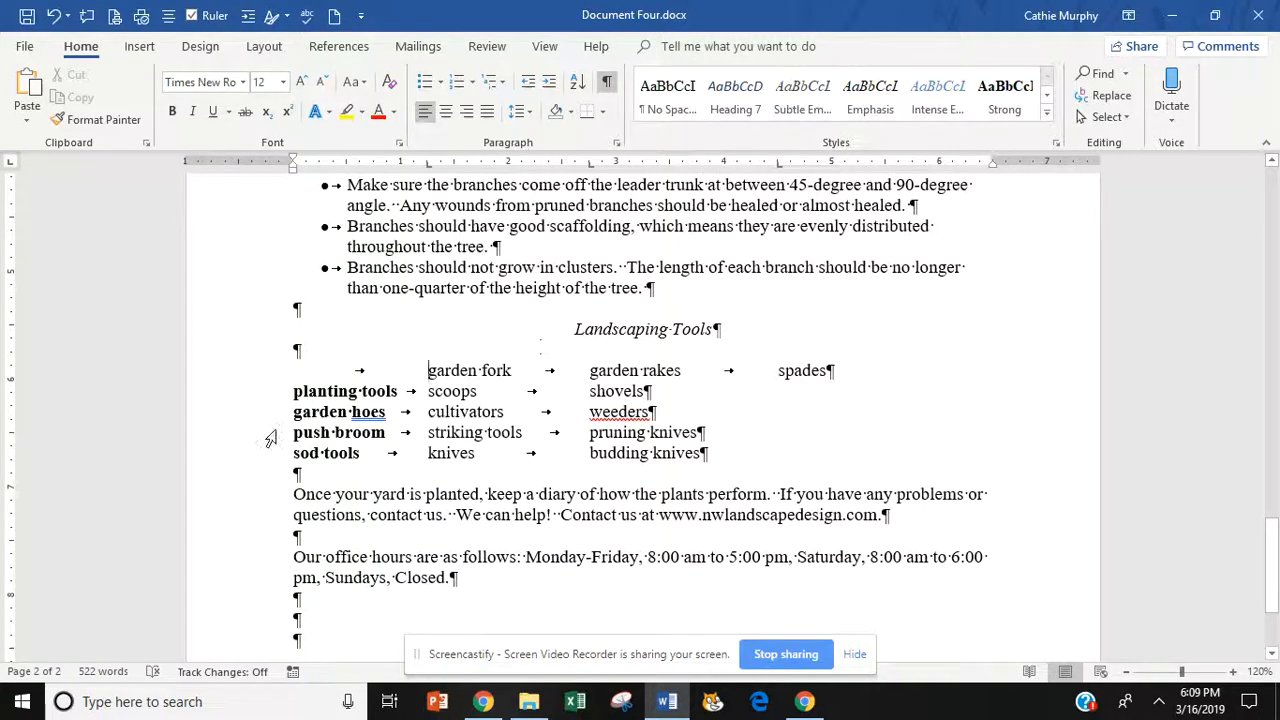
left_click_drag(266, 434, 297, 403)
left_click(294, 393)
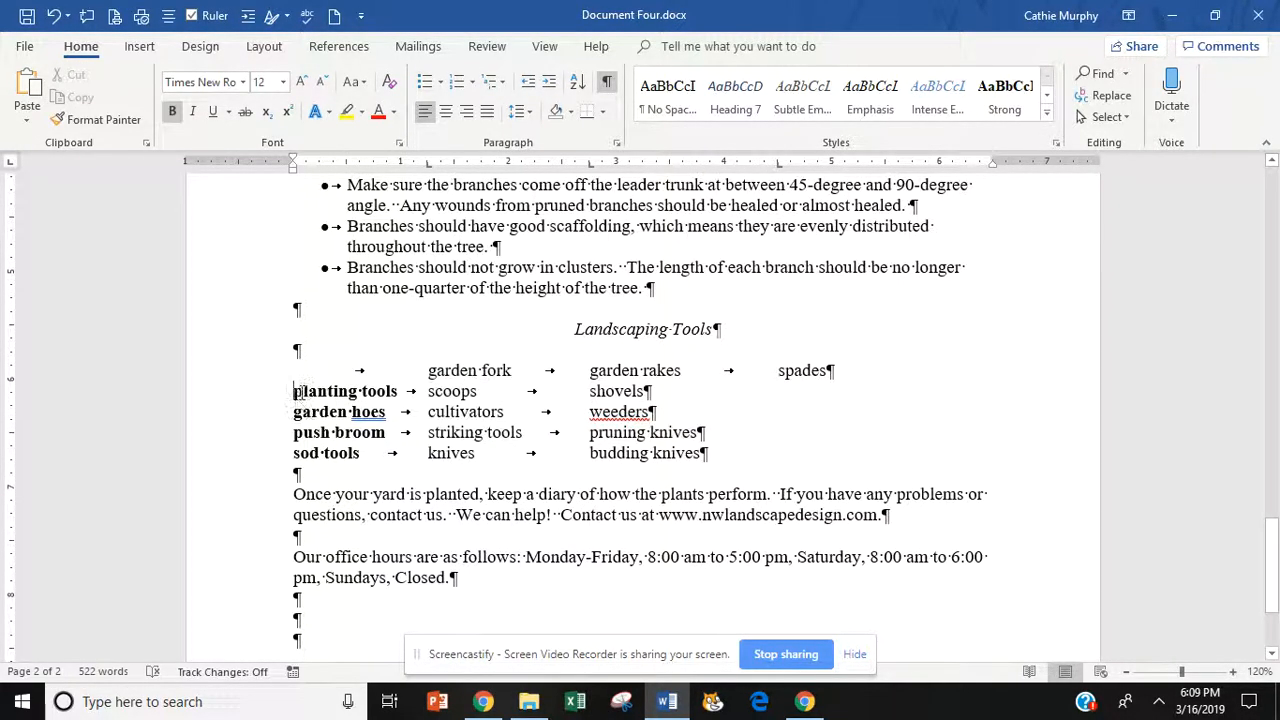
key("Tab")
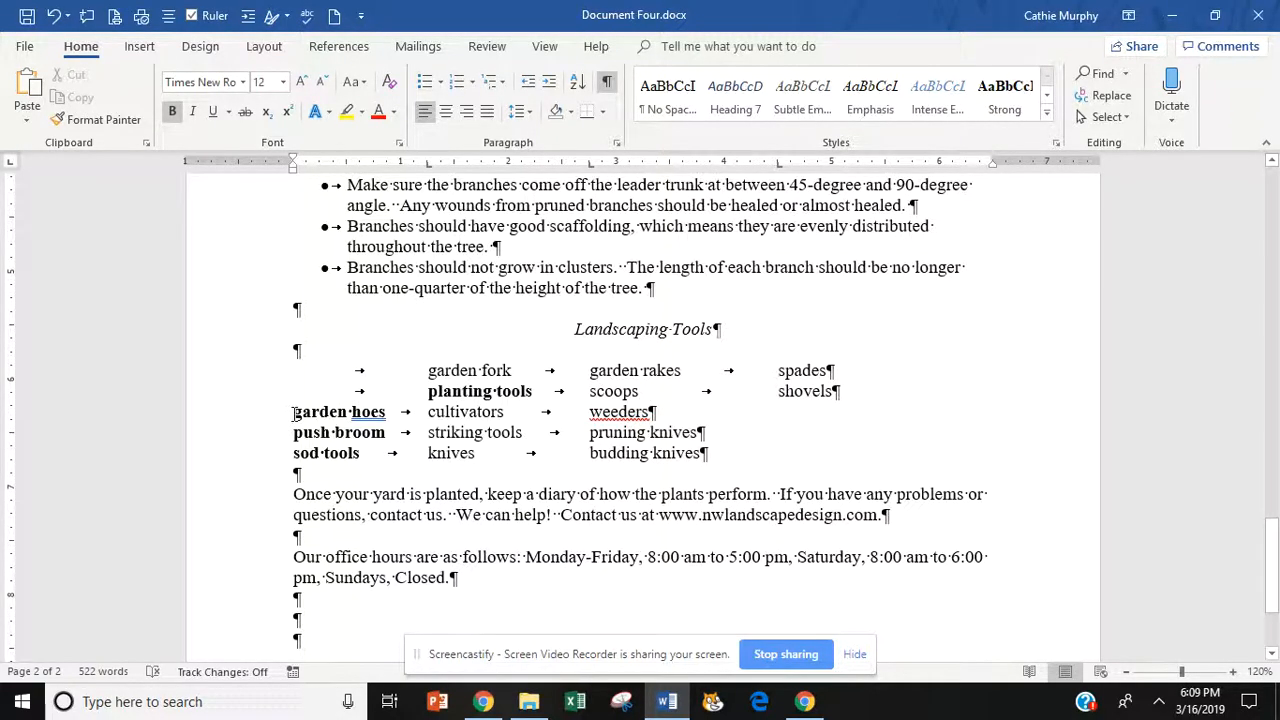
left_click(294, 412)
key("Tab")
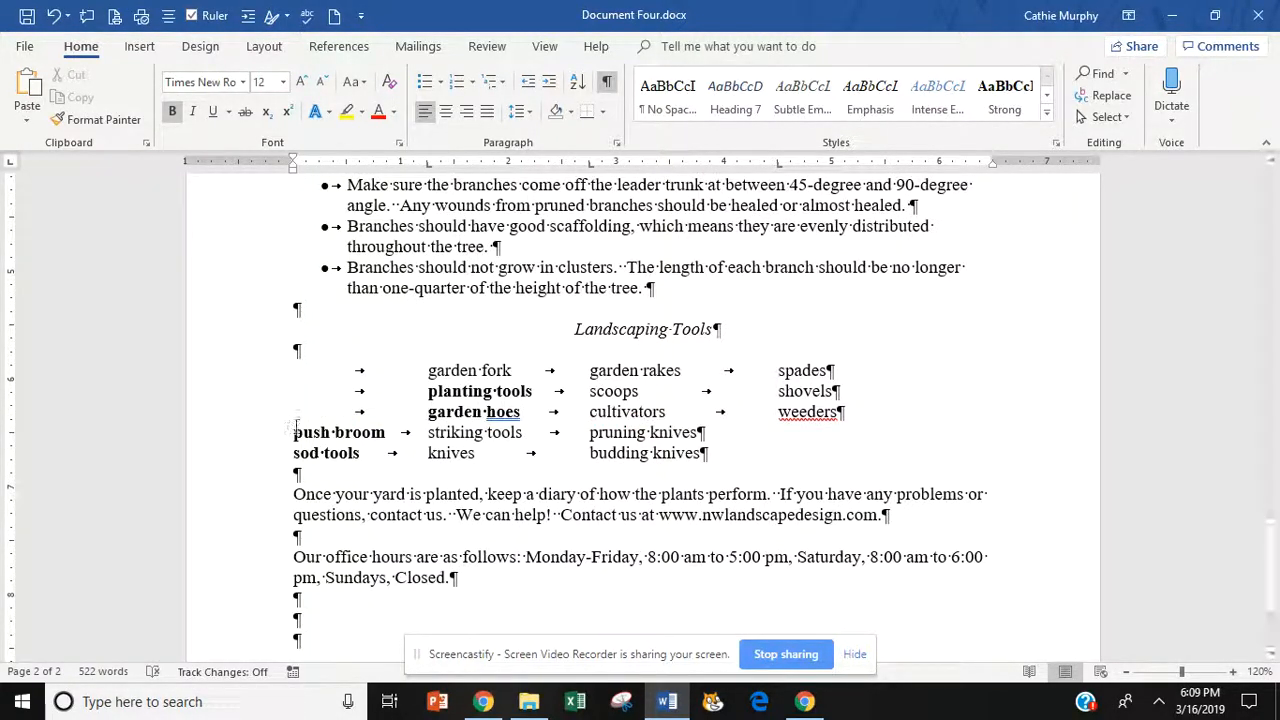
left_click(295, 432)
key("Tab")
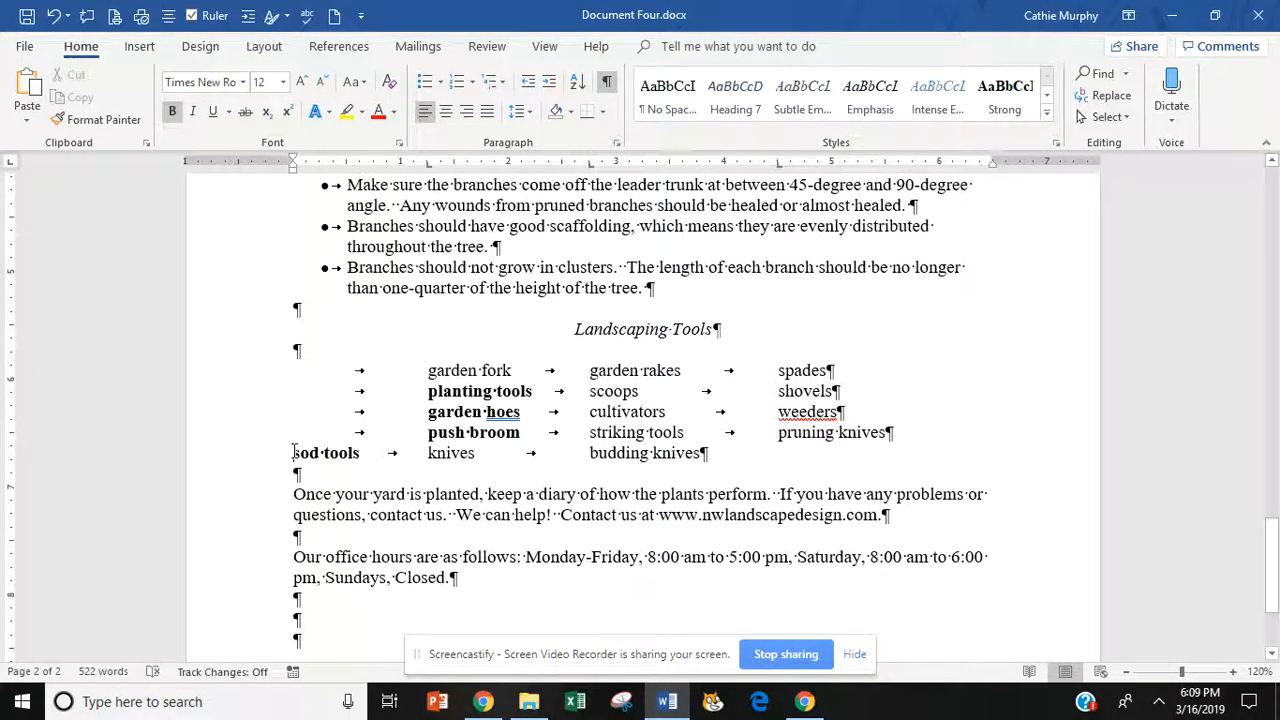
left_click(294, 453)
key("Tab")
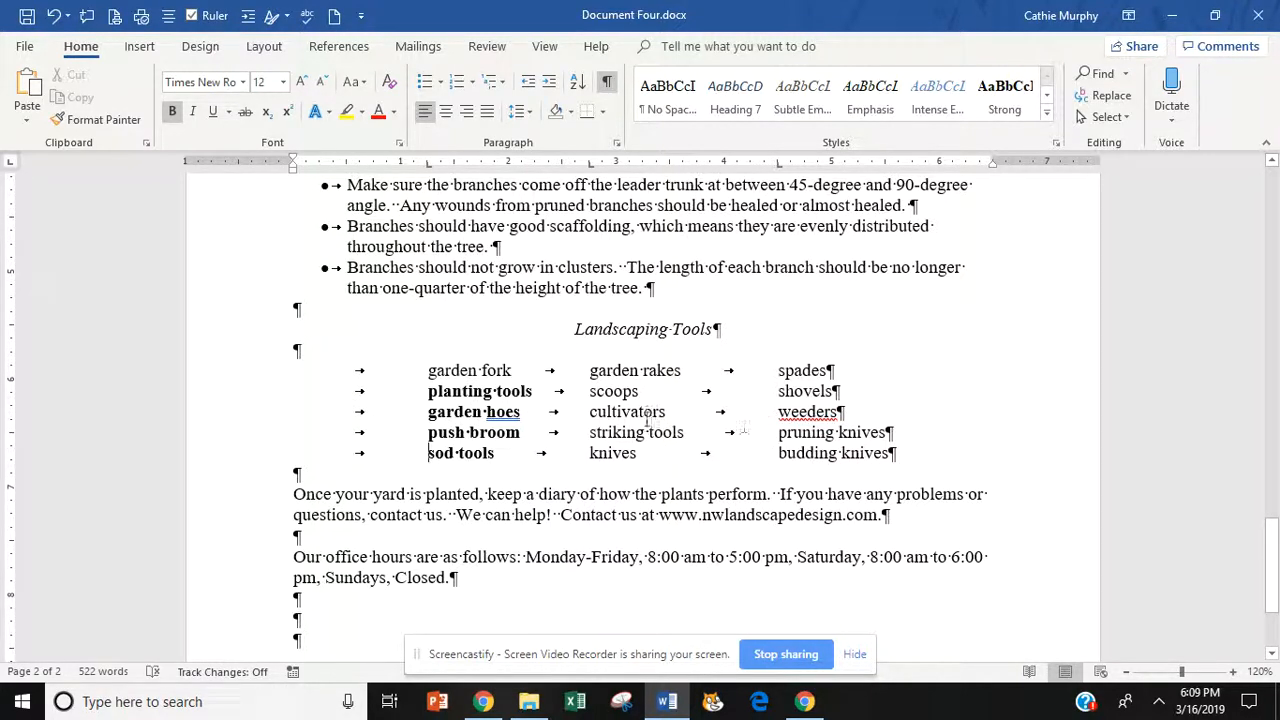
Shift the middle tab stop of the tool lines to about 2.9" to even out the column spacing
left_click(590, 371)
left_click_drag(592, 374, 688, 455)
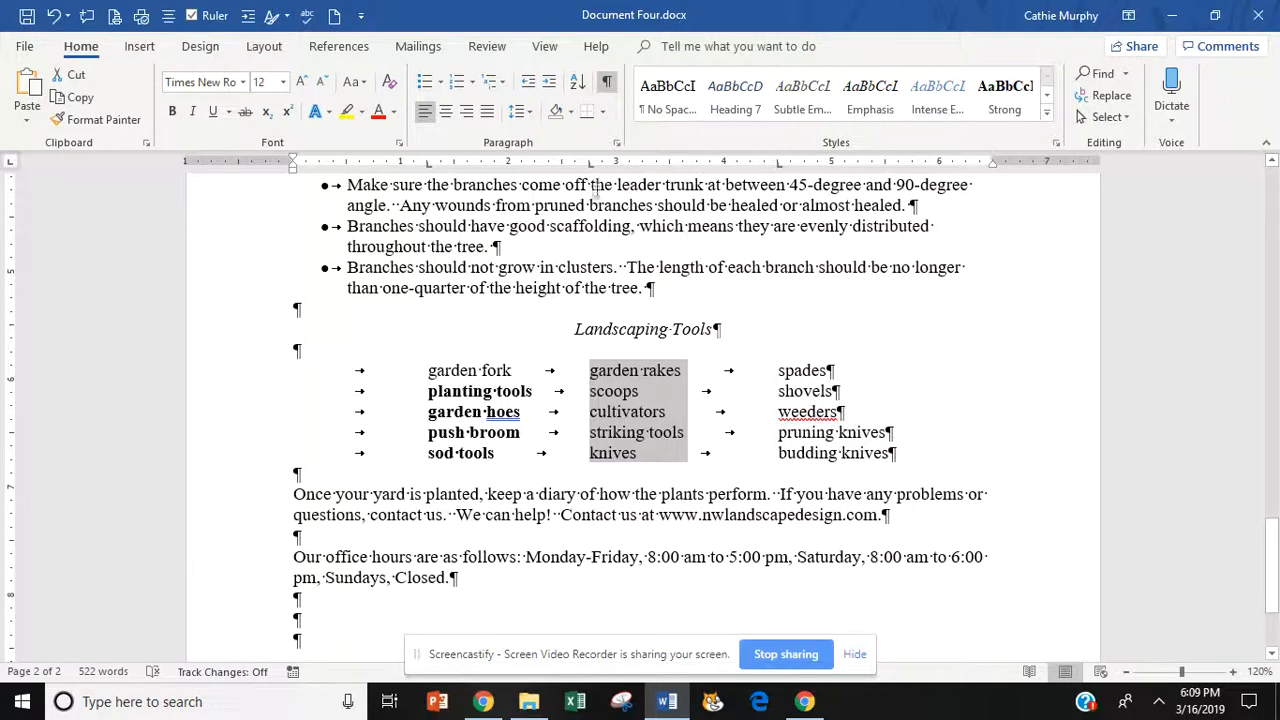
left_click_drag(591, 163, 617, 170)
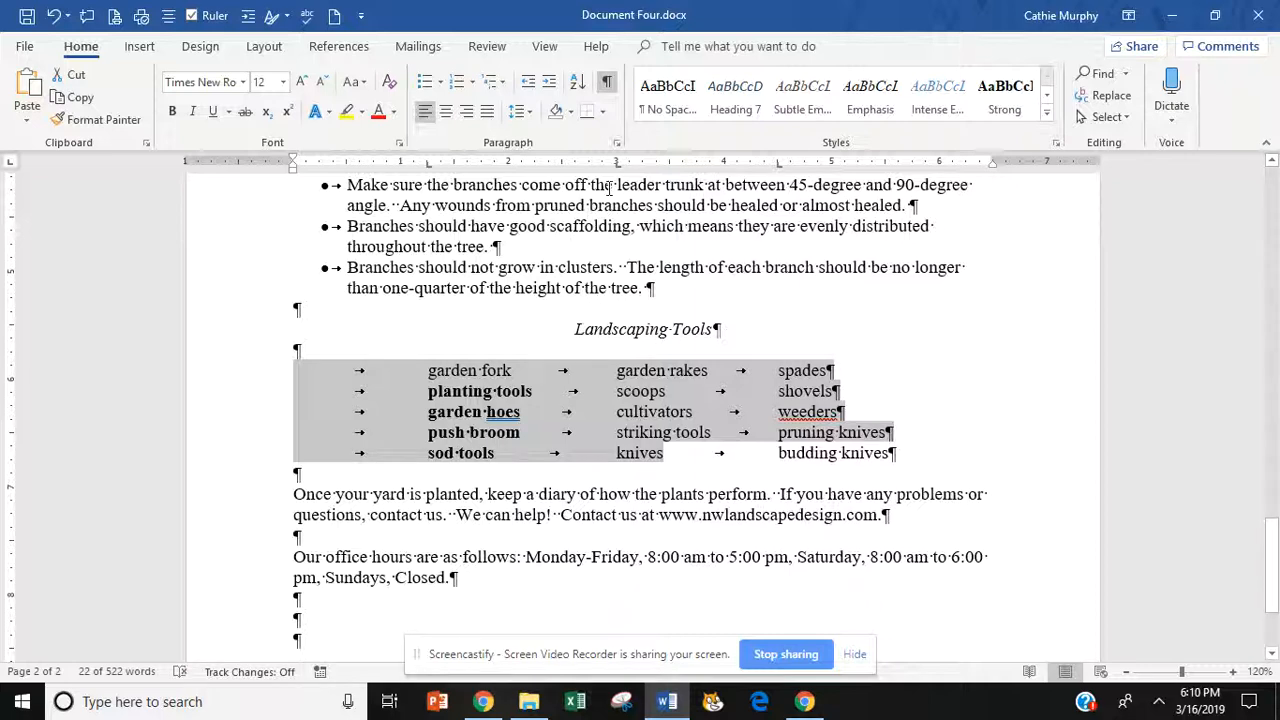
left_click_drag(616, 164, 603, 168)
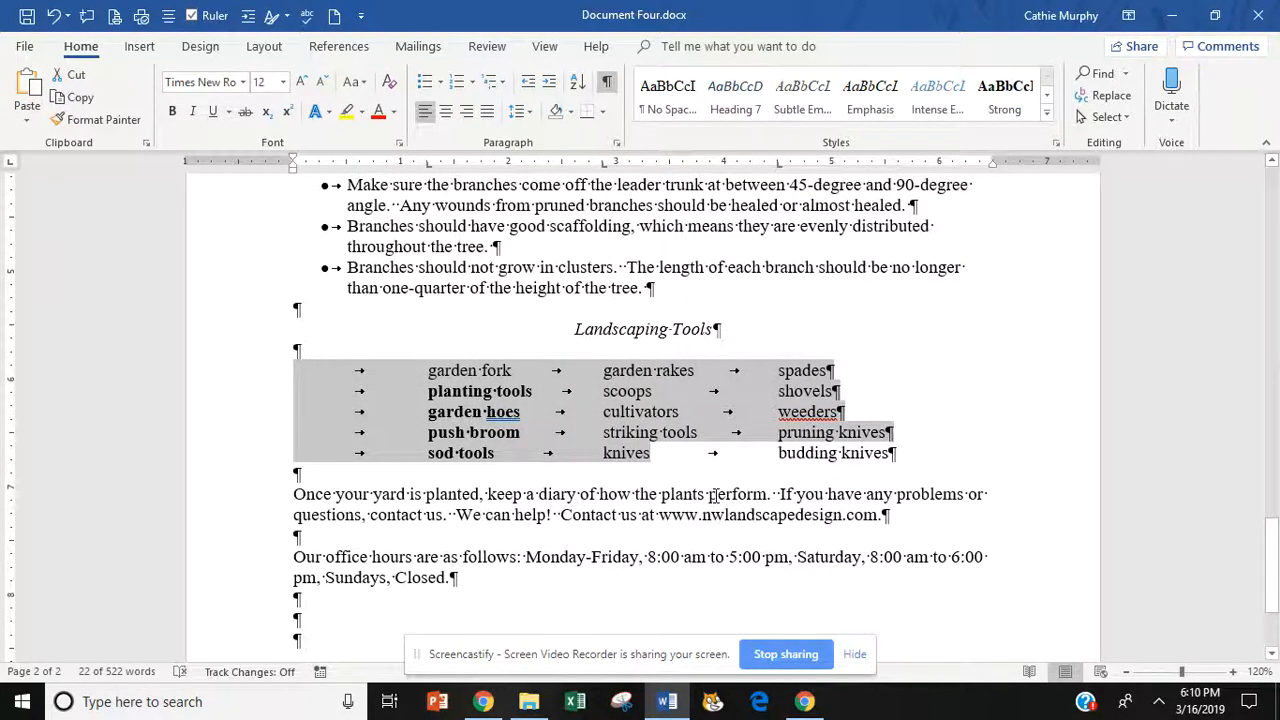
left_click(713, 494)
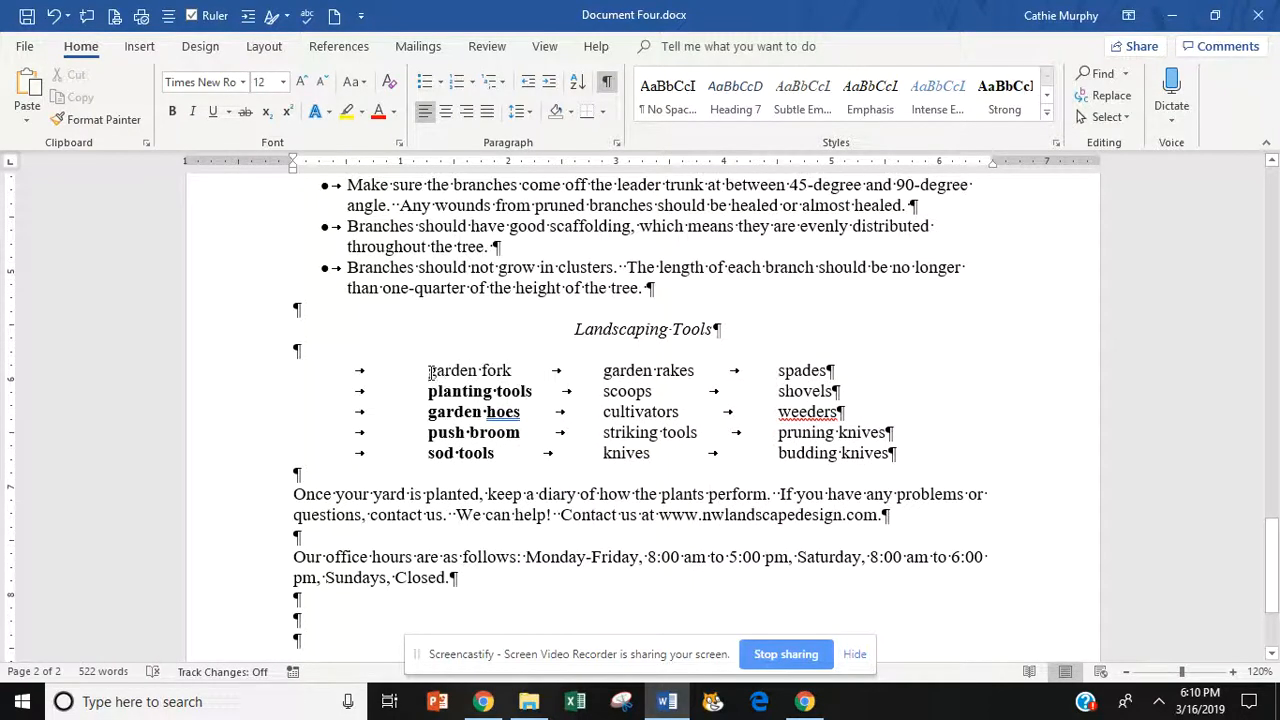
Make the first column of tool names, from "garden fork" to "sod tools", bold in a darker blue theme color
left_click_drag(430, 371, 519, 448)
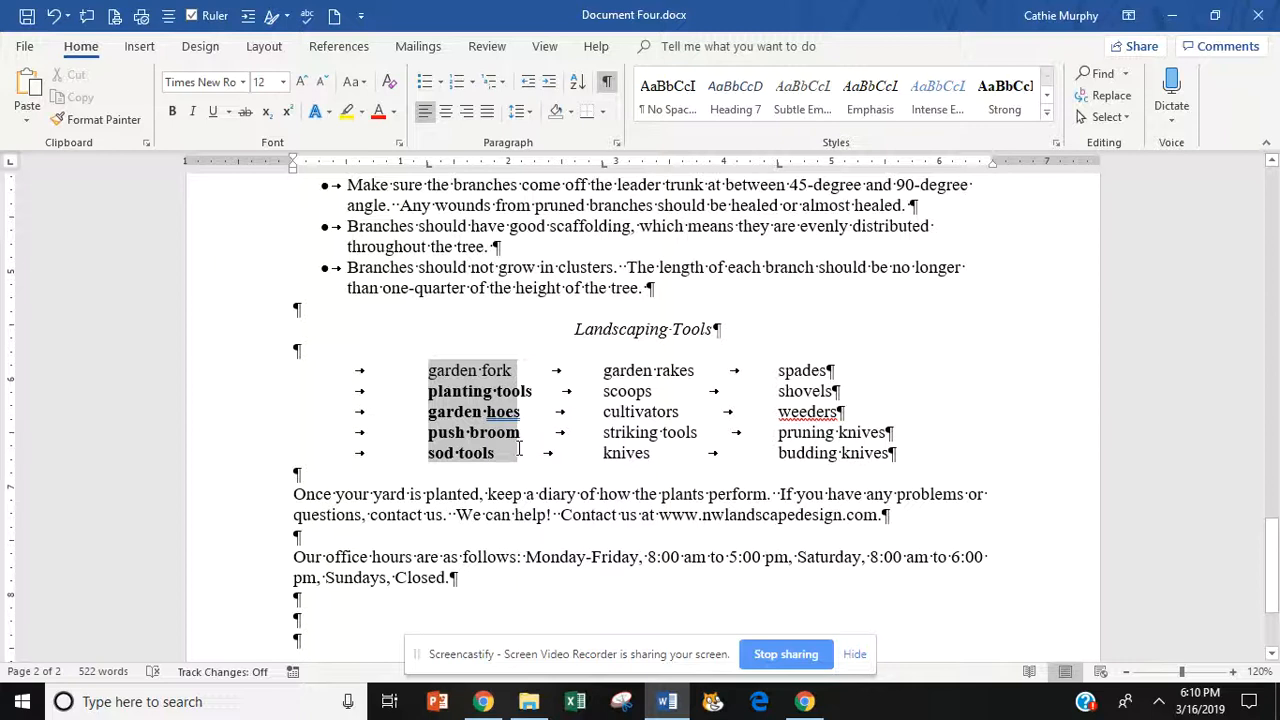
left_click(431, 370)
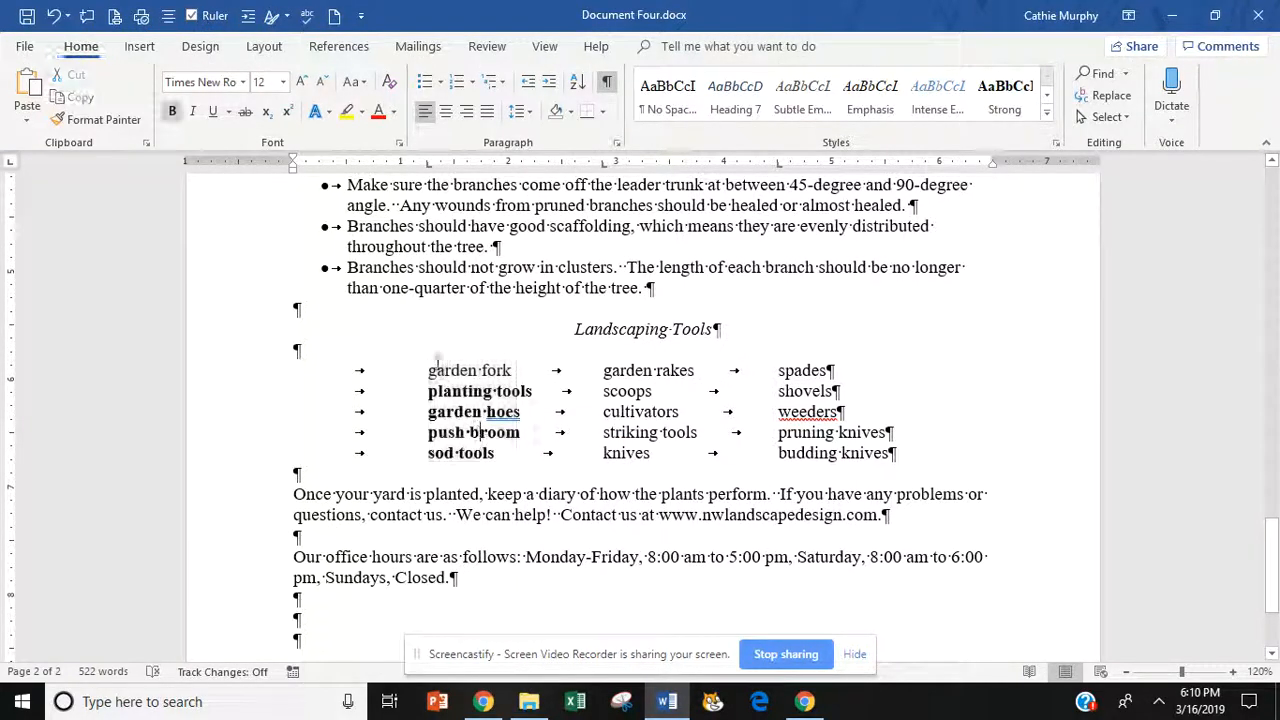
left_click_drag(431, 370, 538, 457)
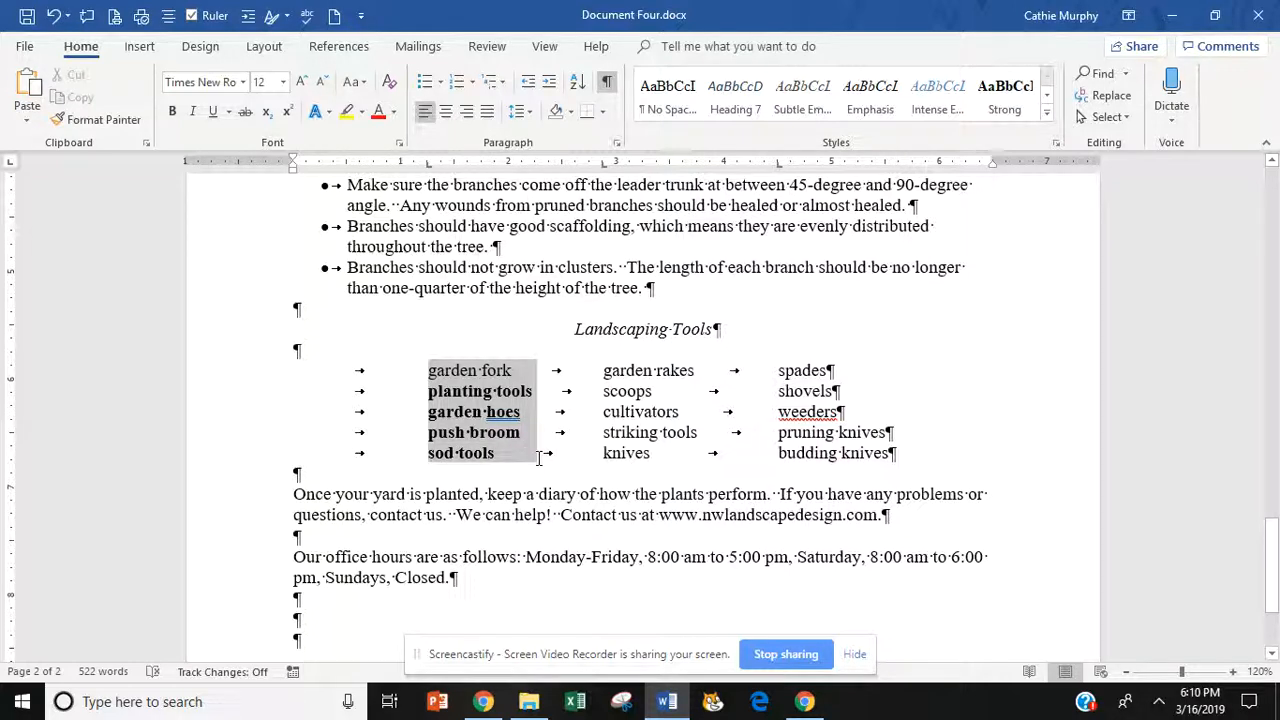
left_click(395, 113)
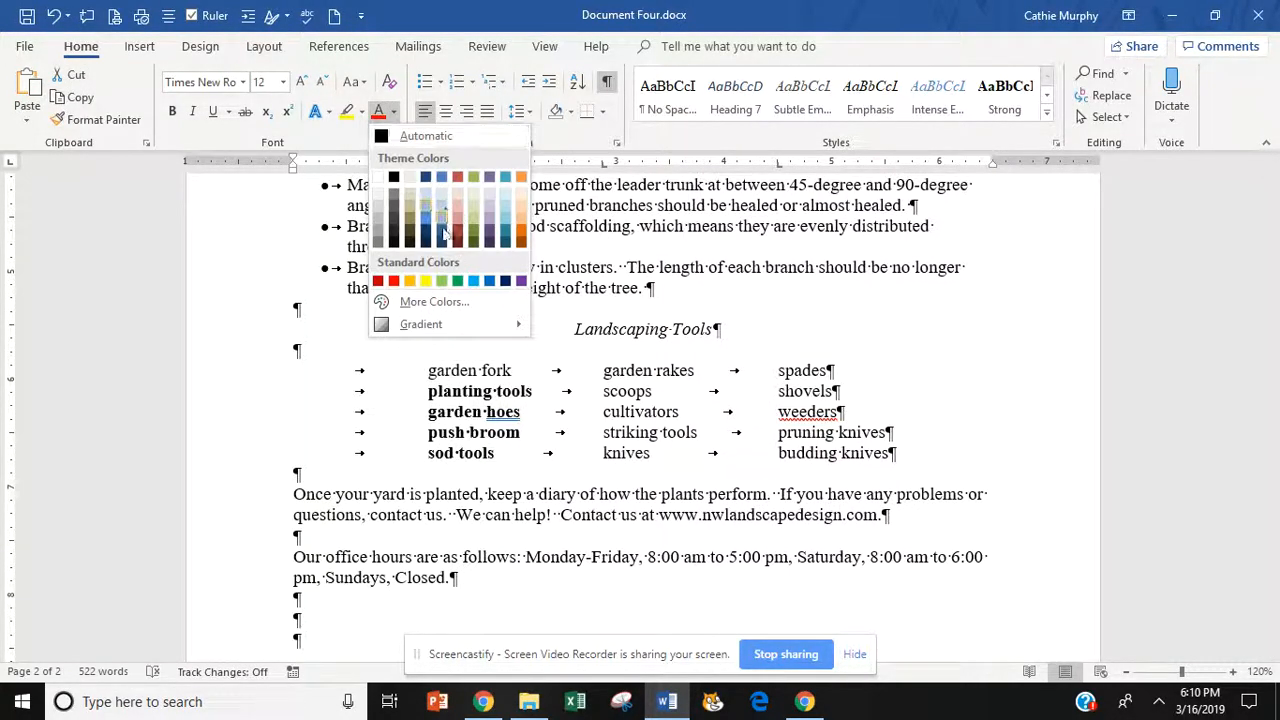
left_click(444, 237)
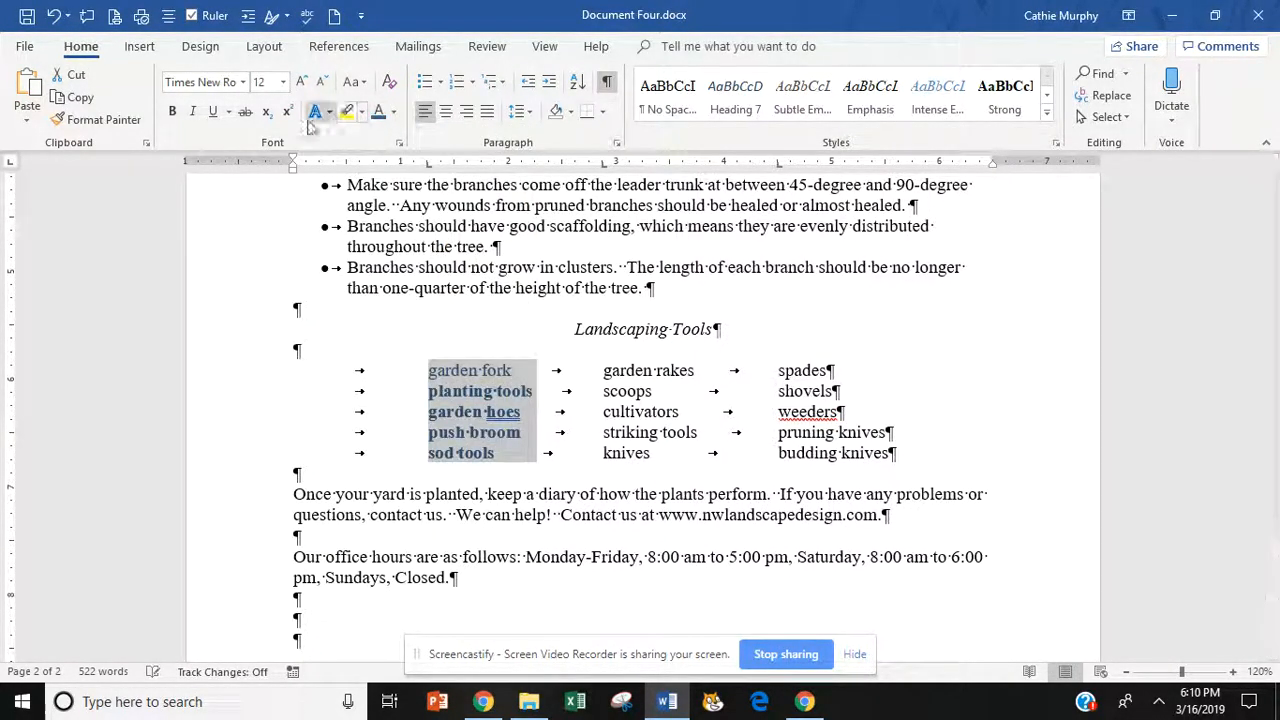
left_click(173, 113)
Make the middle column of tool names, from "garden rakes" to "knives", bold in the standard dark red color
scroll(592, 390, "up", 1)
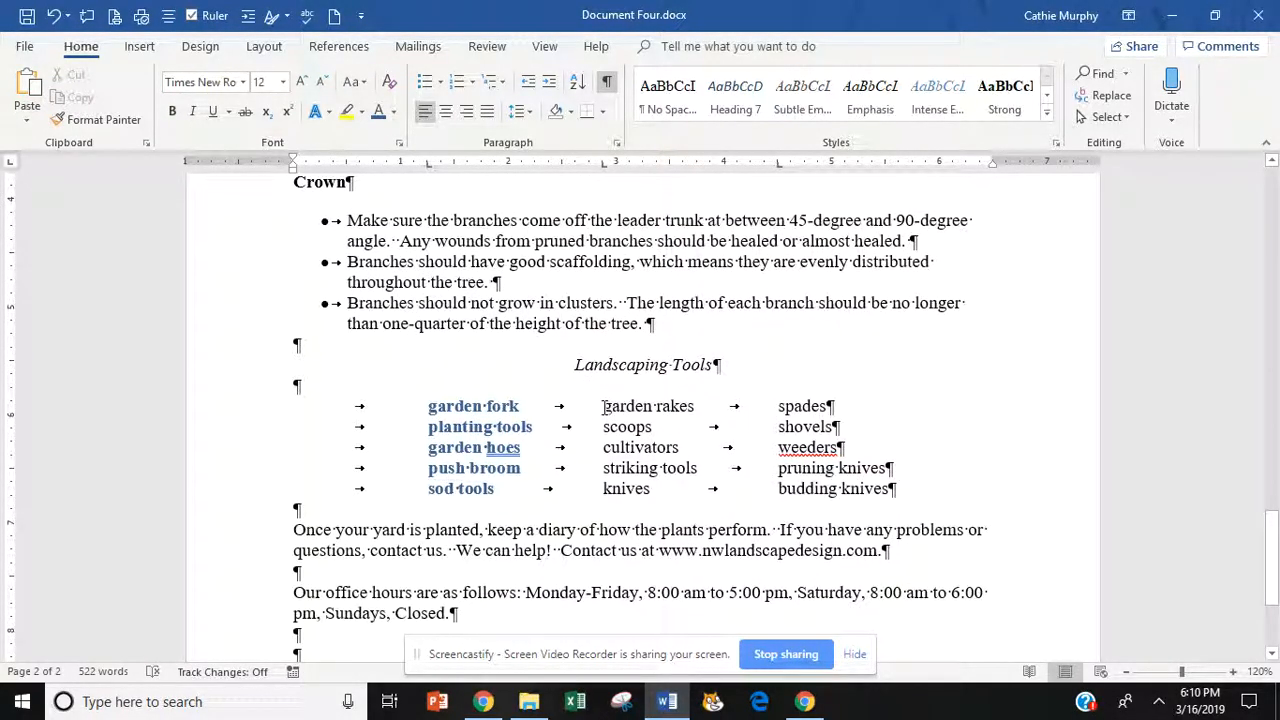
left_click_drag(603, 406, 710, 490)
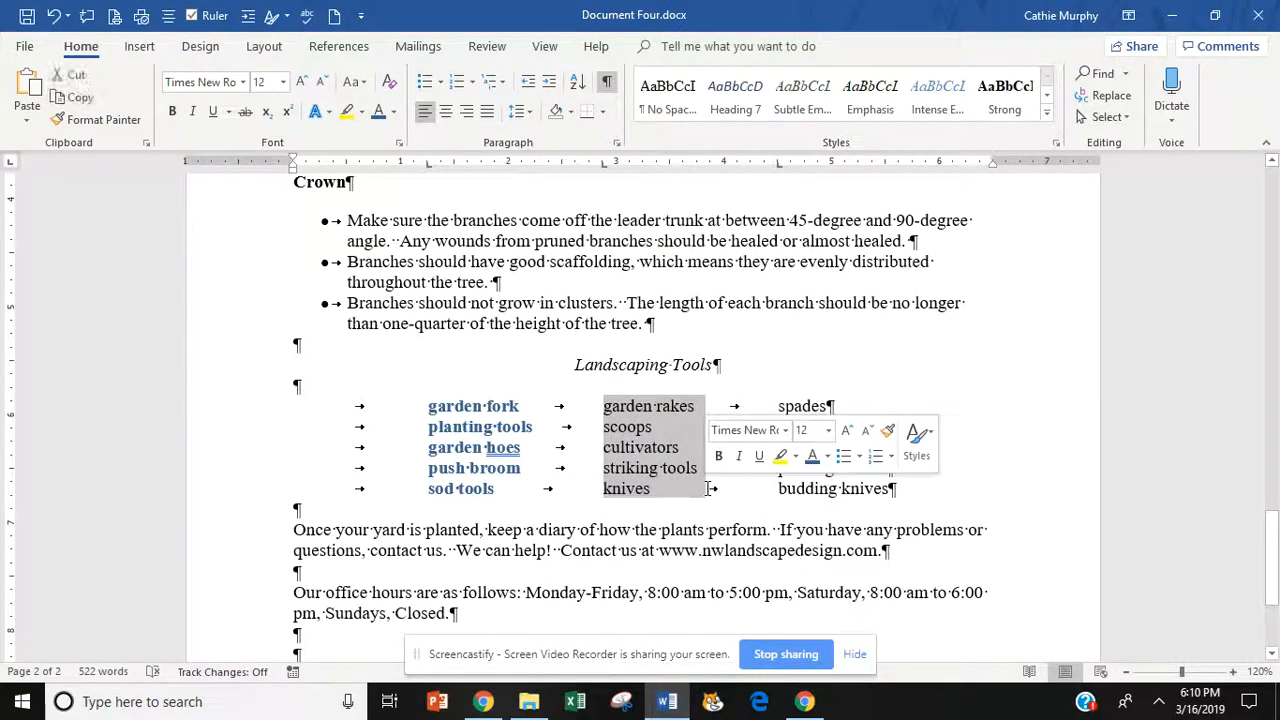
left_click(425, 213)
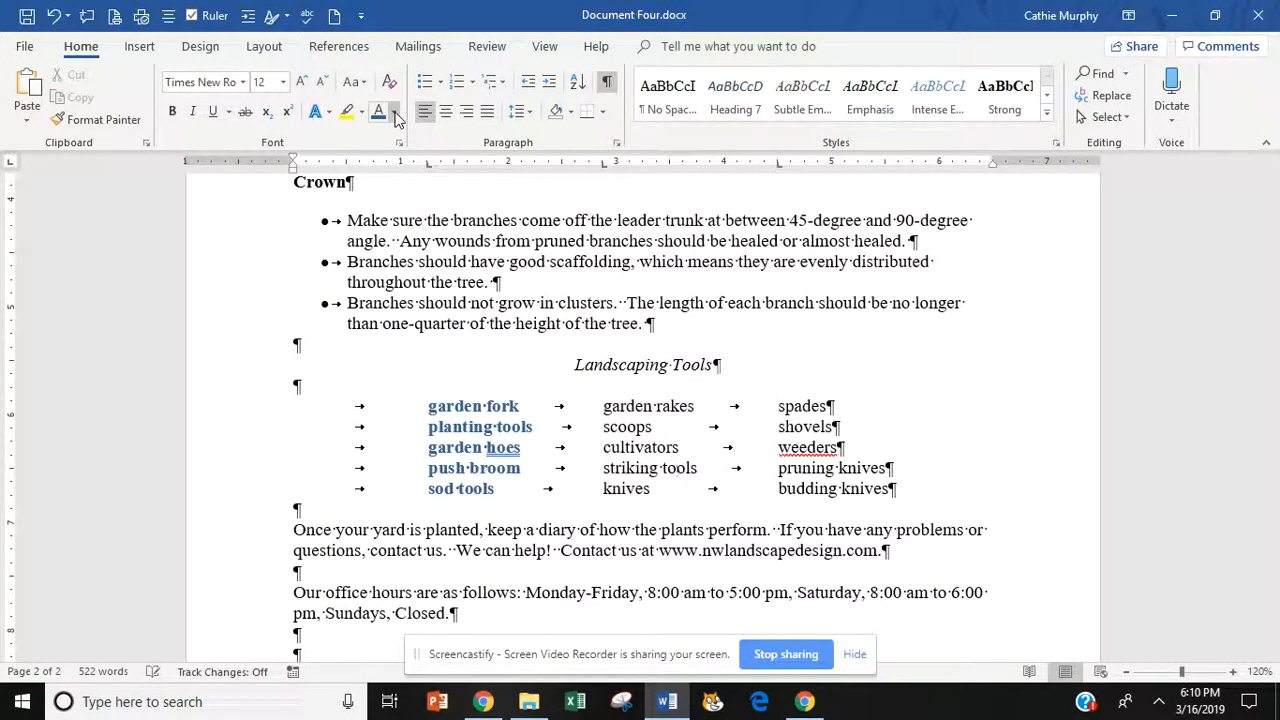
left_click(393, 111)
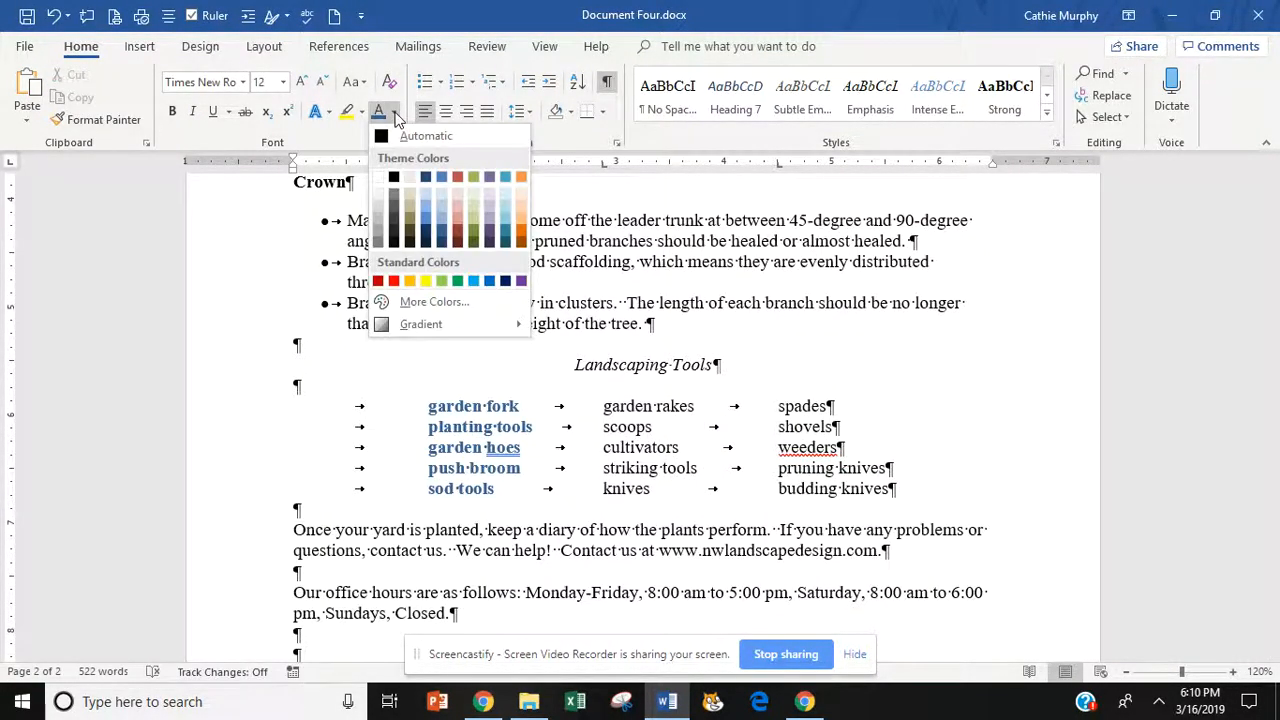
left_click(379, 281)
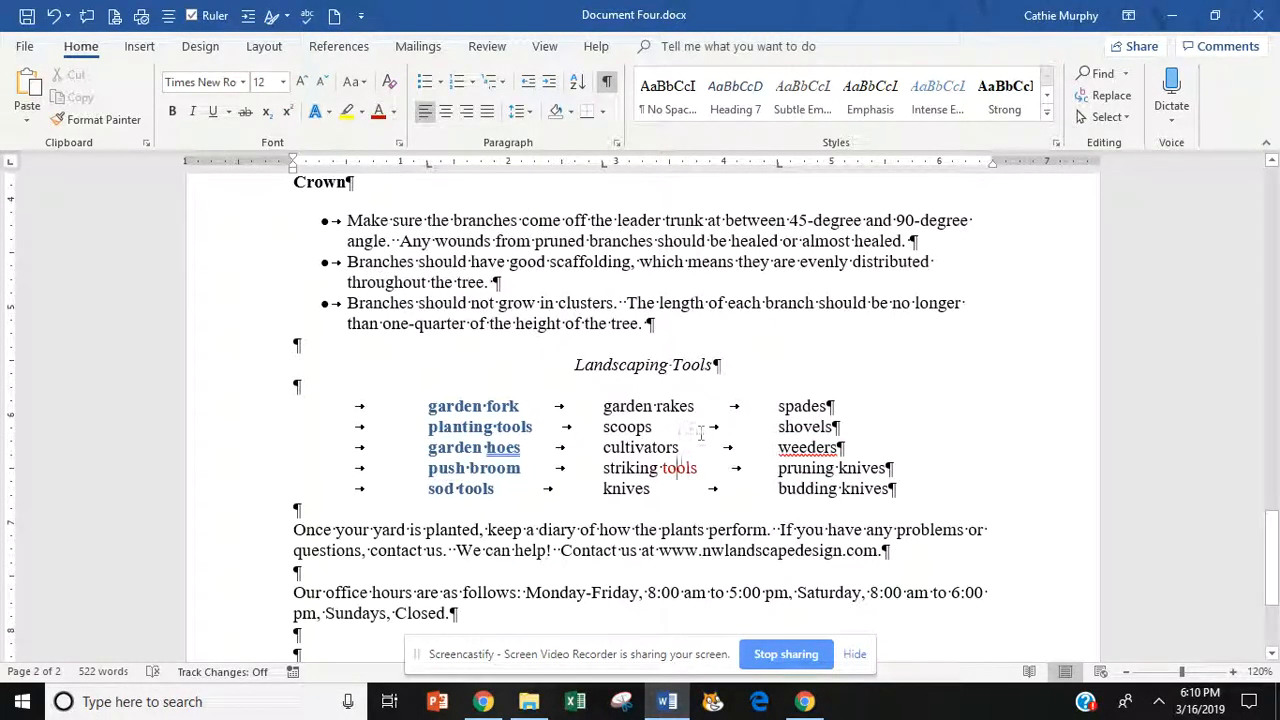
left_click_drag(603, 406, 703, 498)
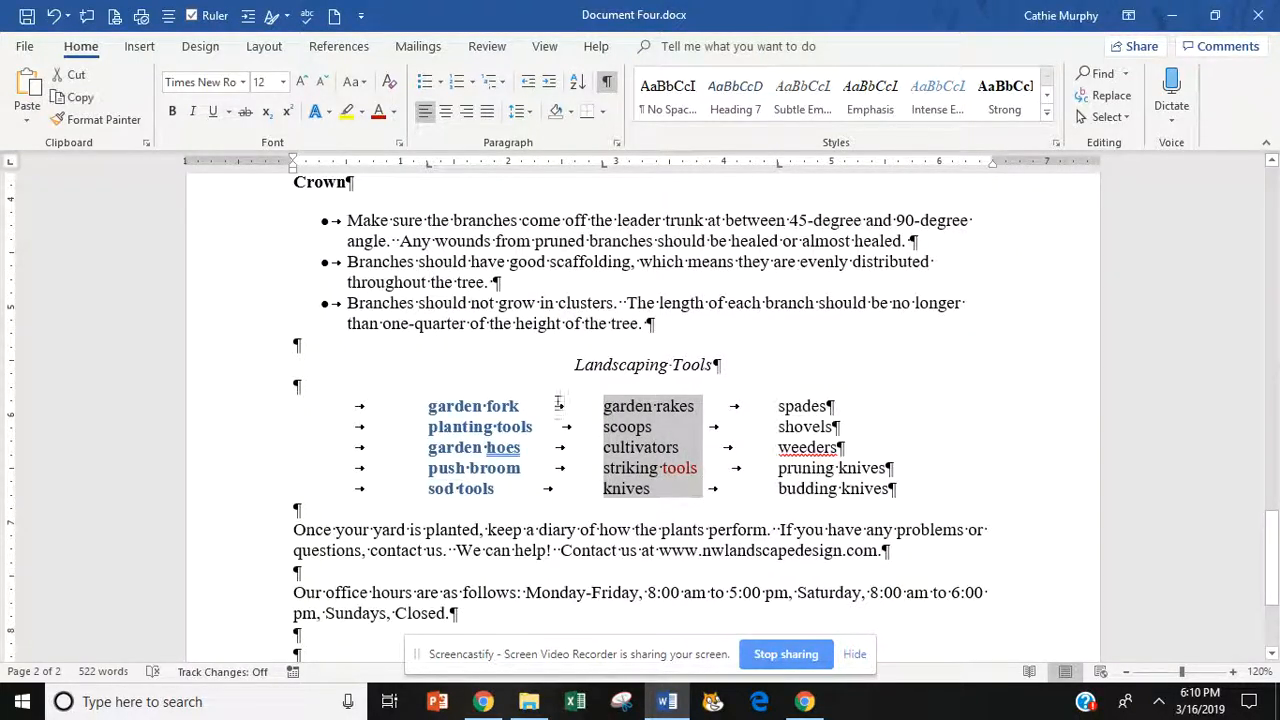
left_click(379, 111)
left_click(173, 111)
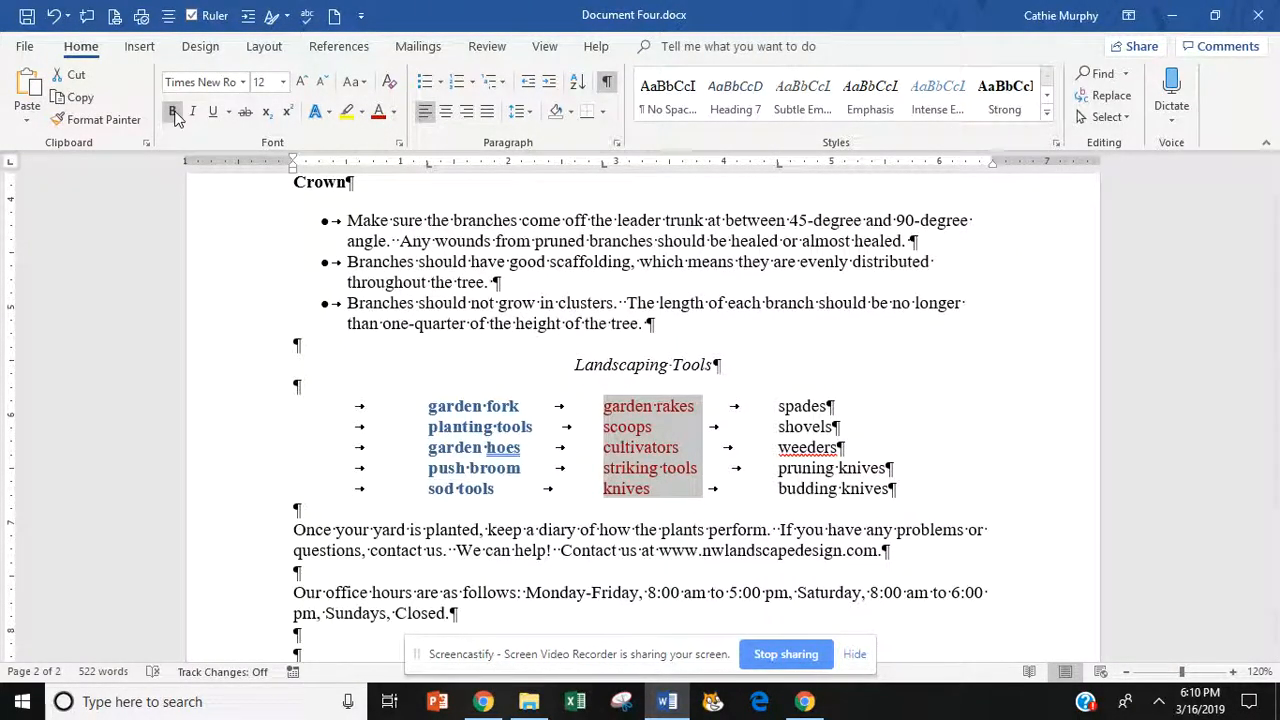
key("Left")
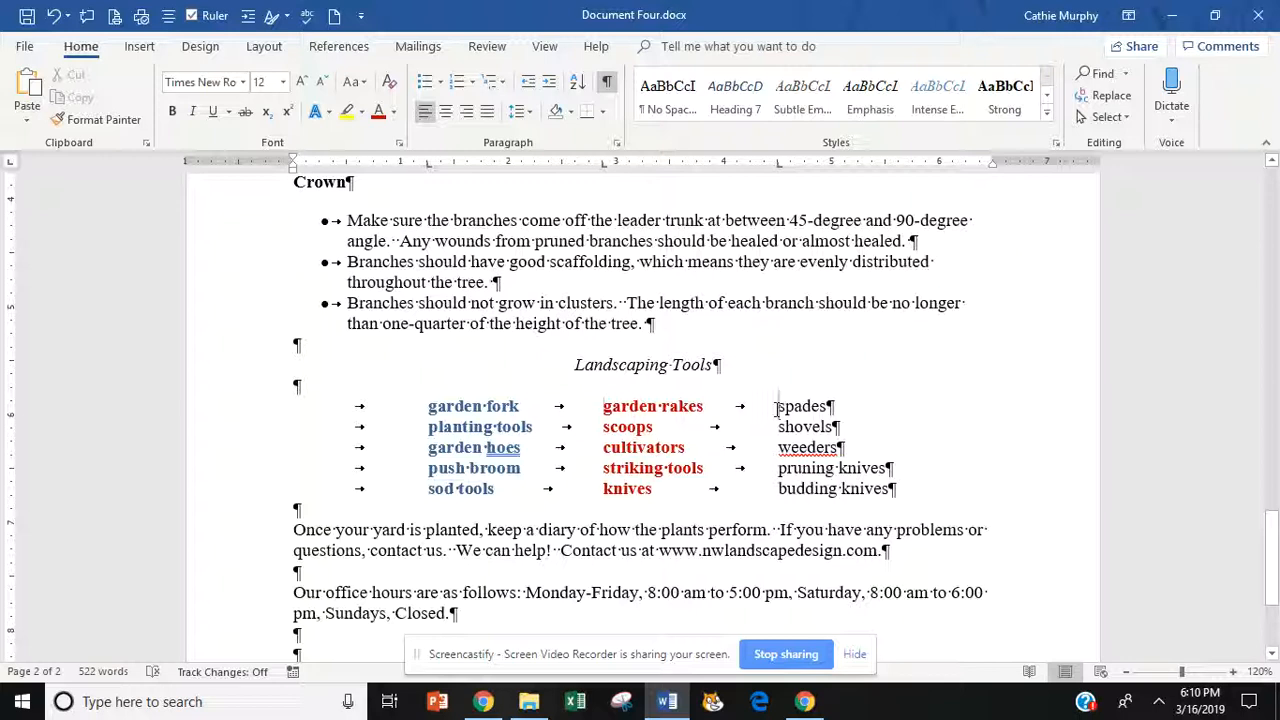
Make the third column of tool names, from "spades" to "budding knives", bold in the darkest olive green theme color
left_click_drag(776, 408, 893, 490)
left_click(394, 111)
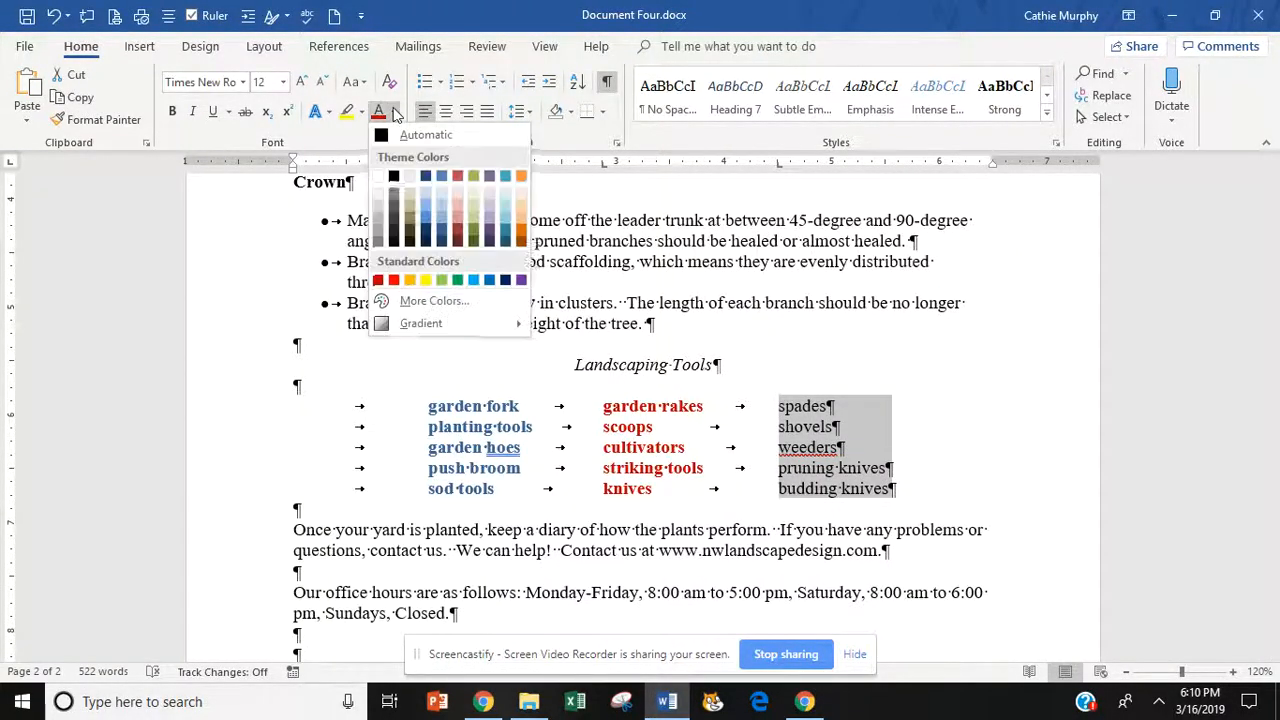
left_click(474, 242)
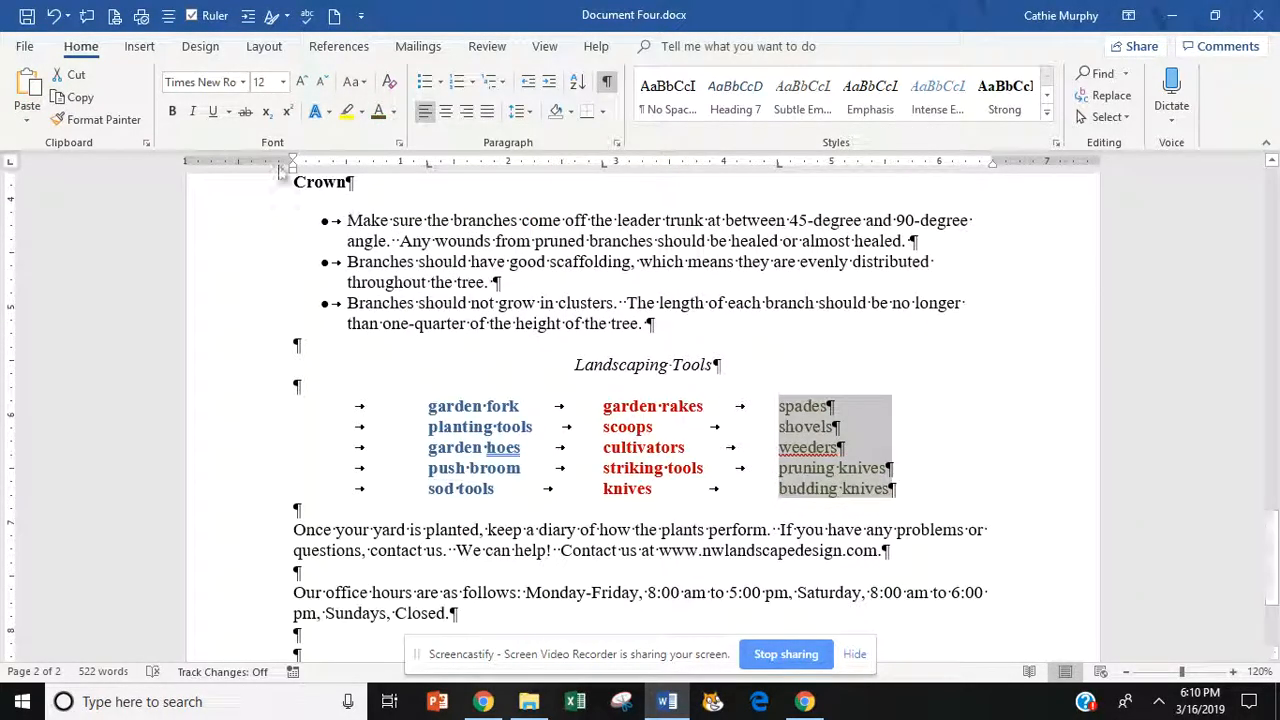
left_click(172, 111)
left_click(745, 402)
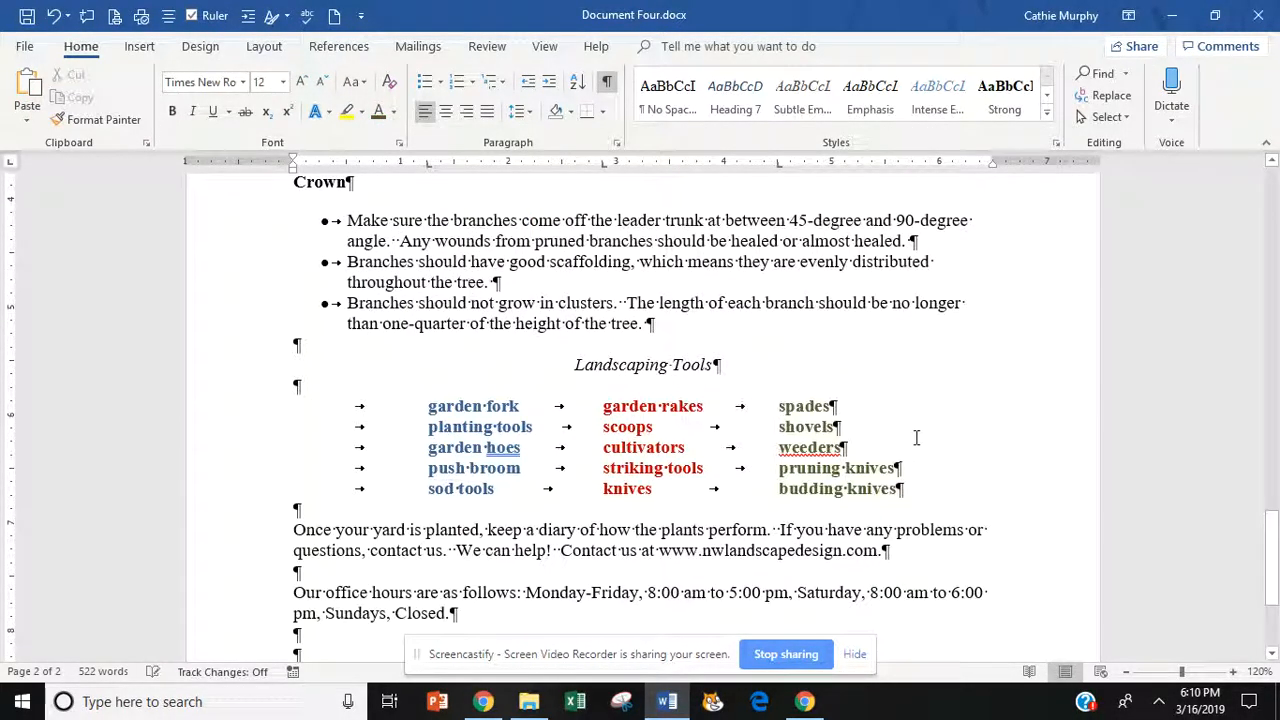
Hide the formatting marks in the document
left_click(607, 84)
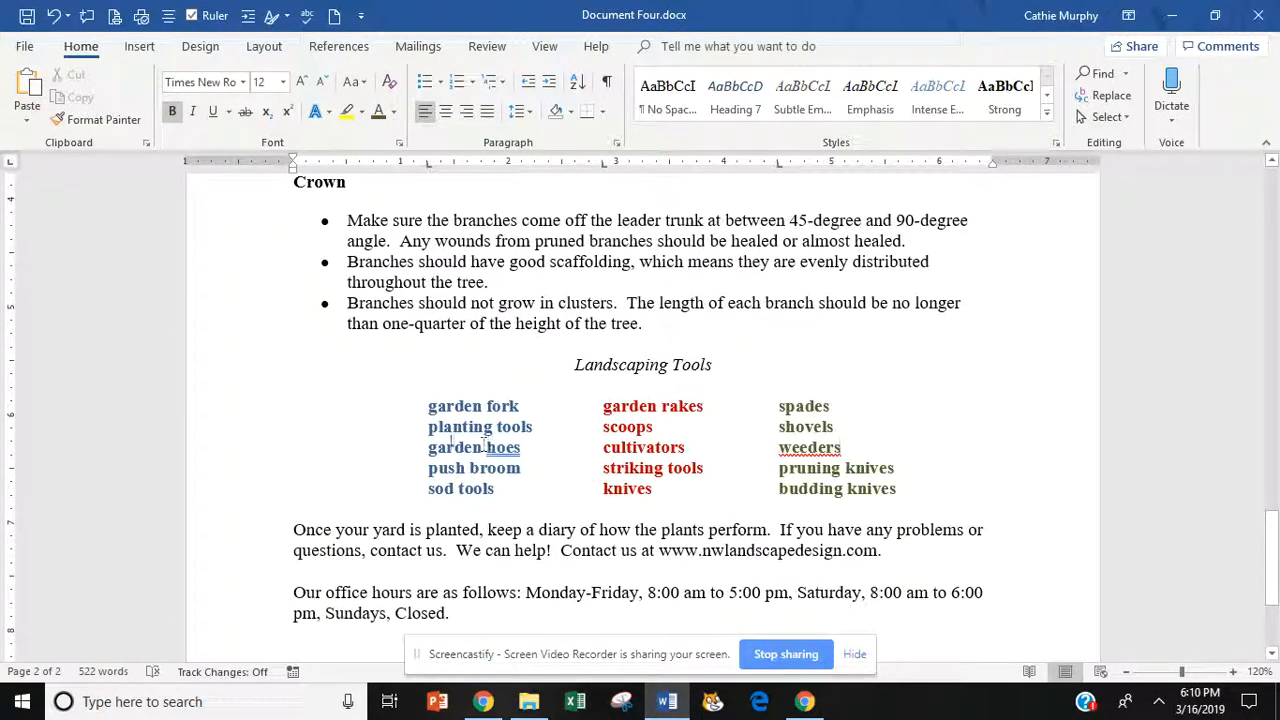
left_click_drag(307, 422, 417, 432)
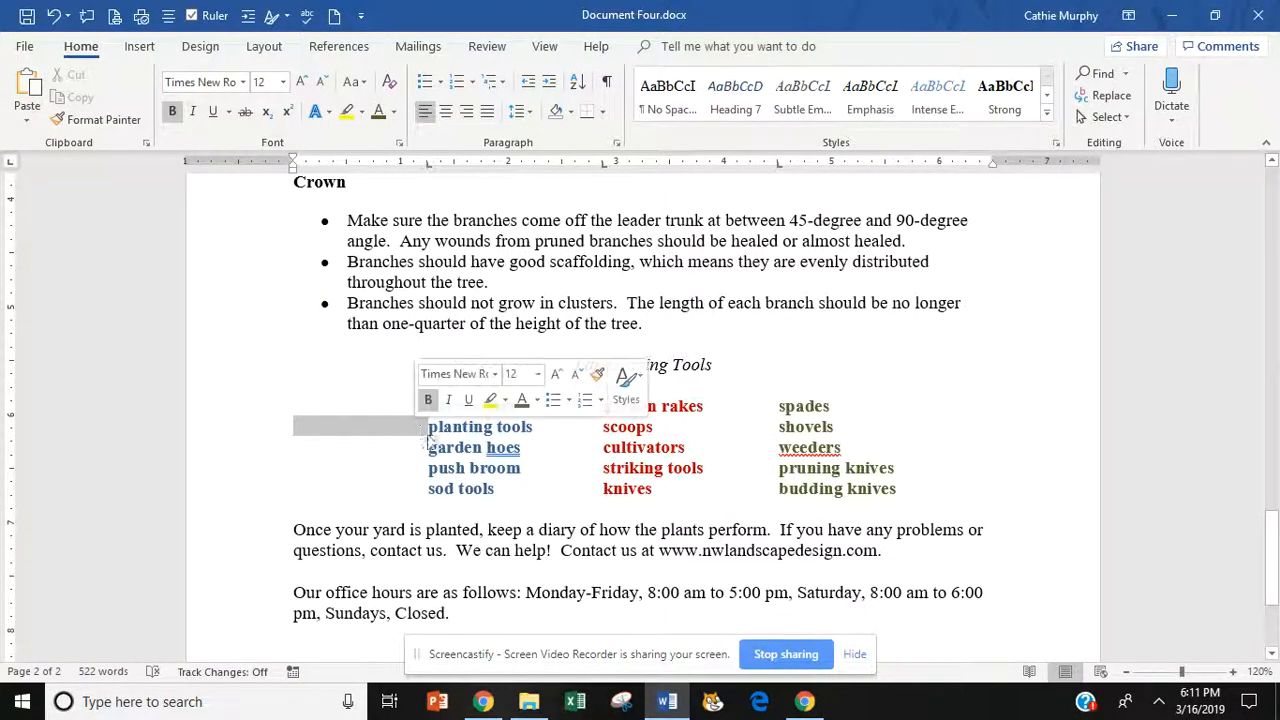
left_click(905, 468)
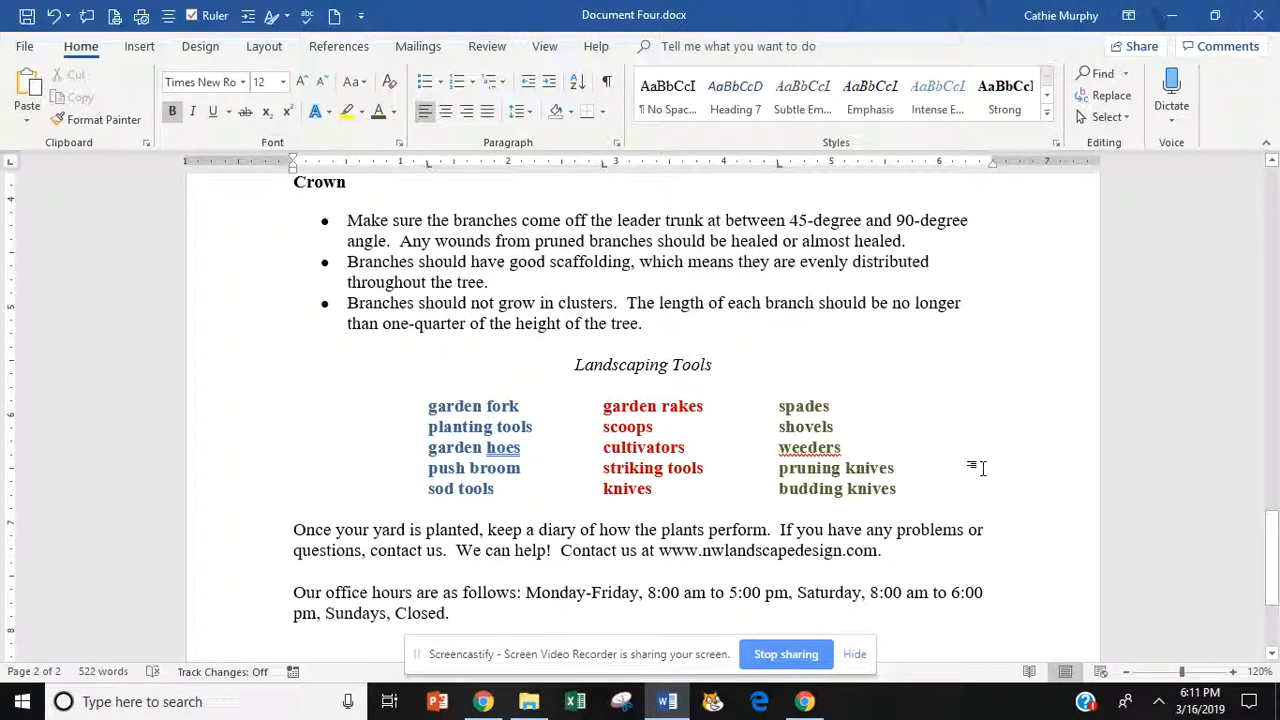
Draw a tall isosceles triangle about 0.7" wide and 1" high at the right end of the "Designing Your Yard" heading
left_click_drag(1272, 545, 1273, 118)
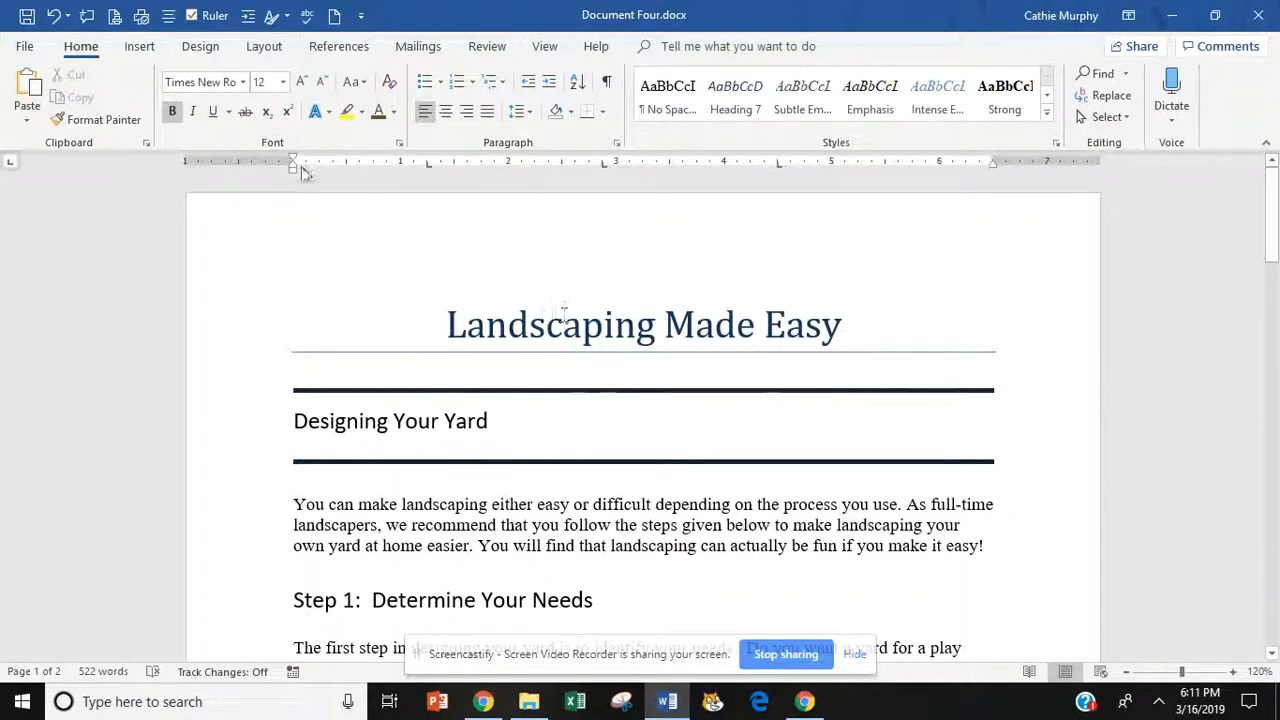
left_click(140, 47)
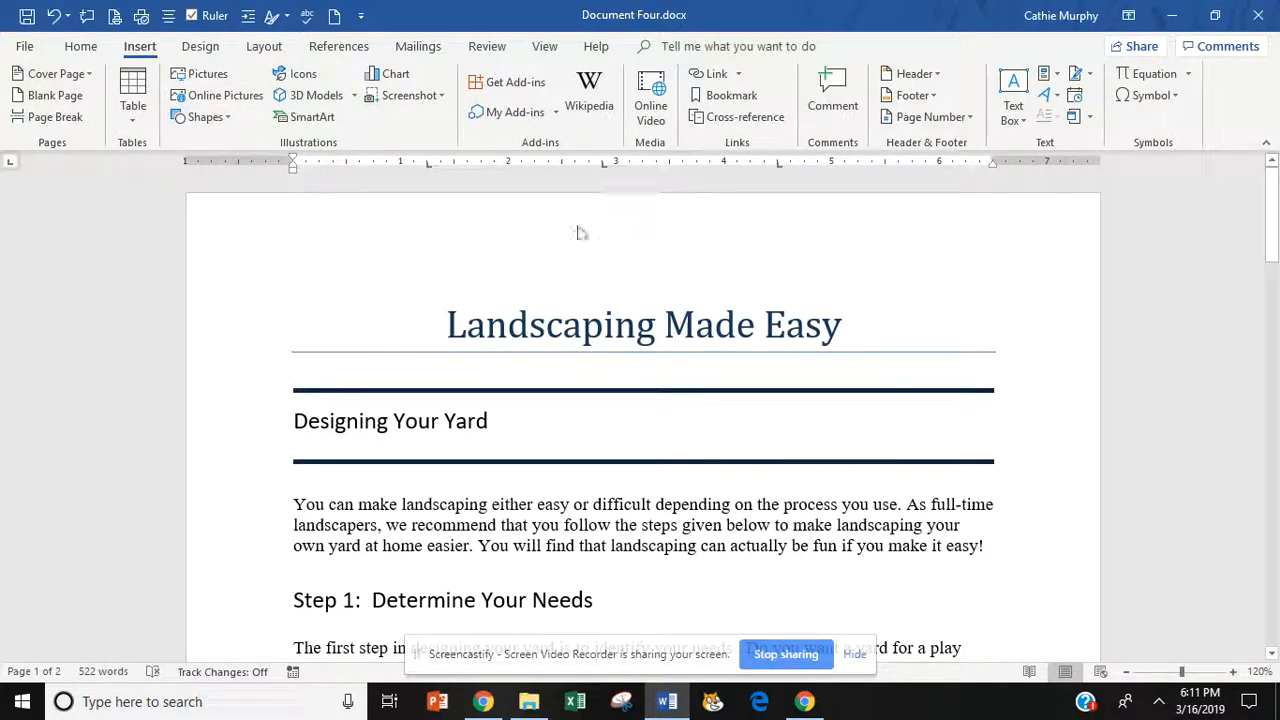
left_click(231, 120)
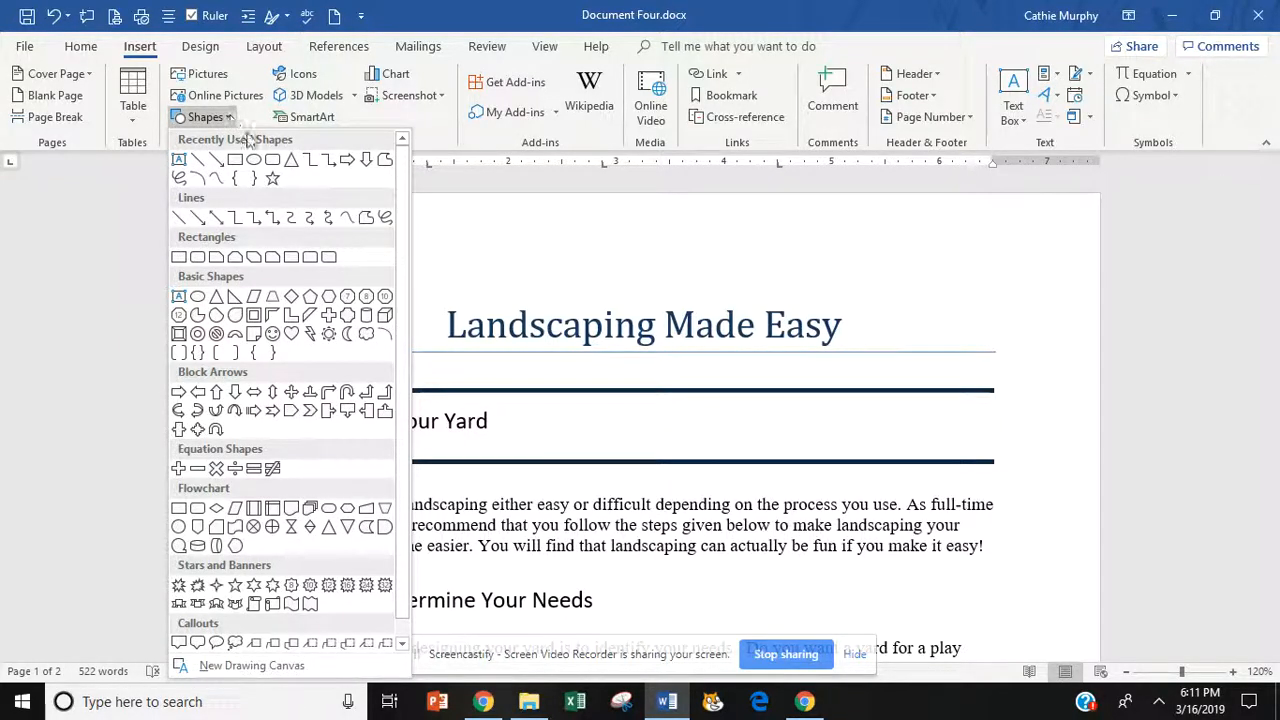
left_click(289, 163)
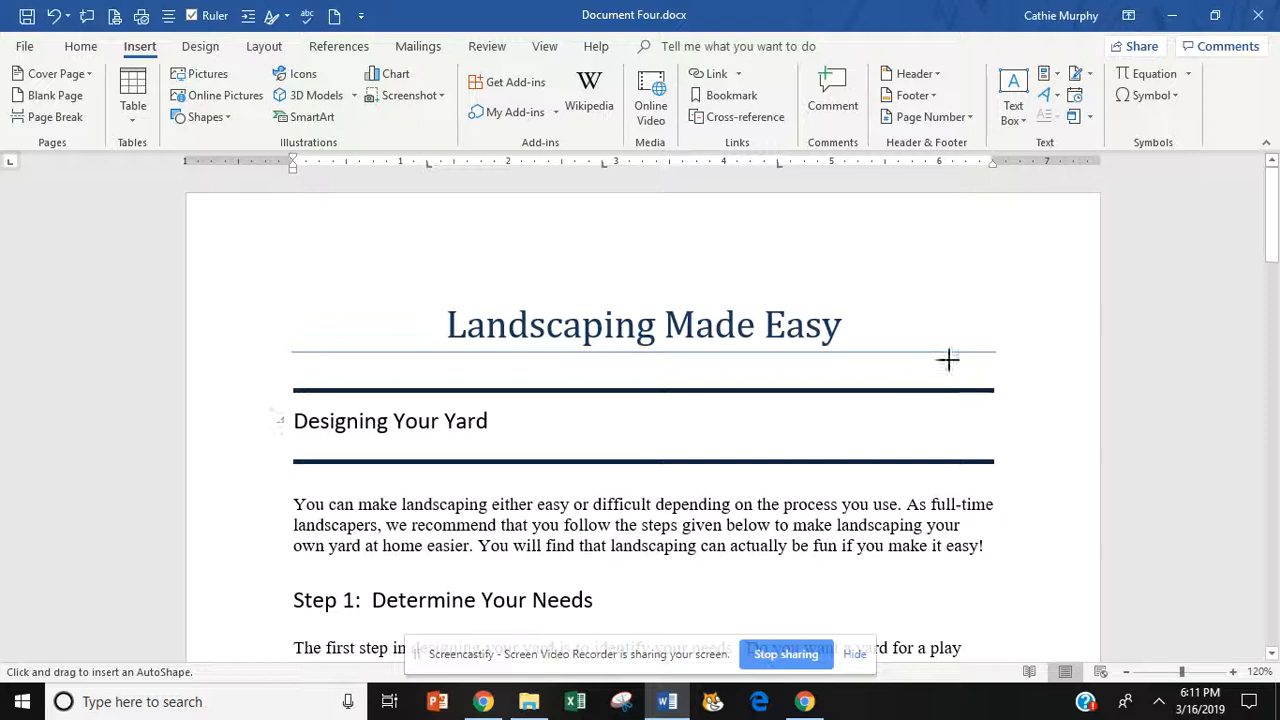
left_click_drag(946, 360, 875, 463)
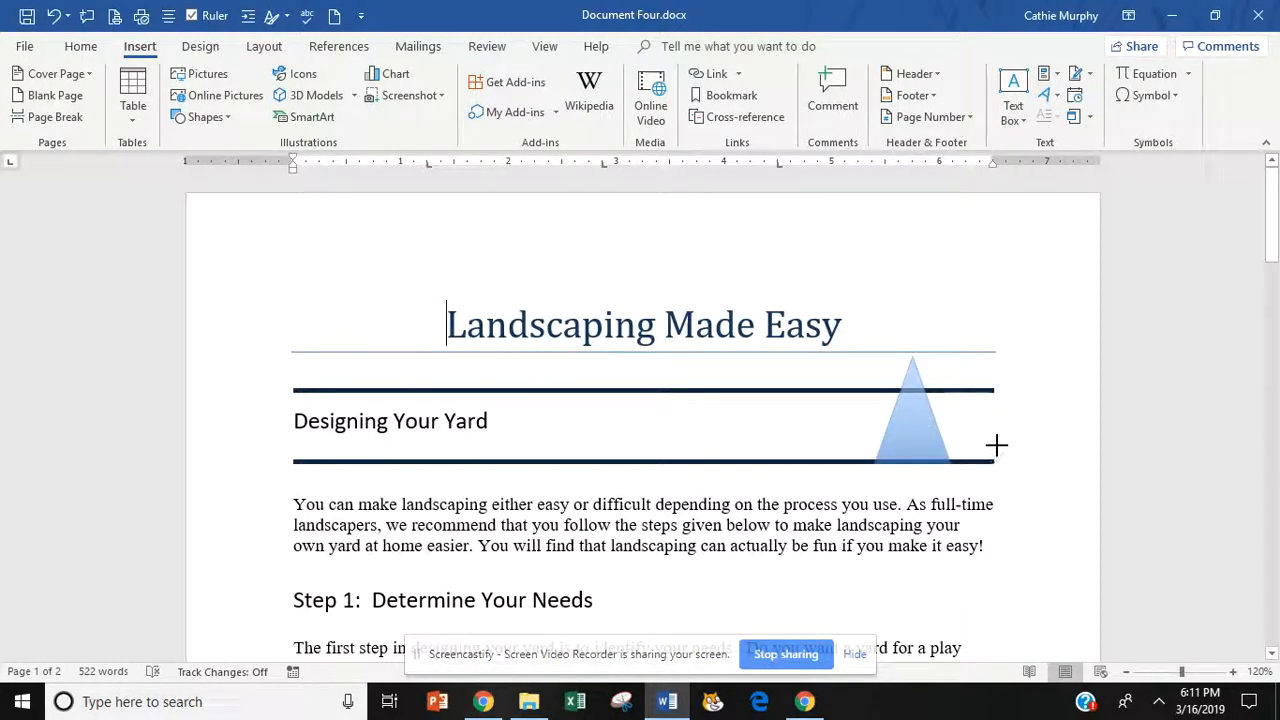
left_click_drag(996, 445, 995, 449)
left_click_drag(917, 432, 971, 424)
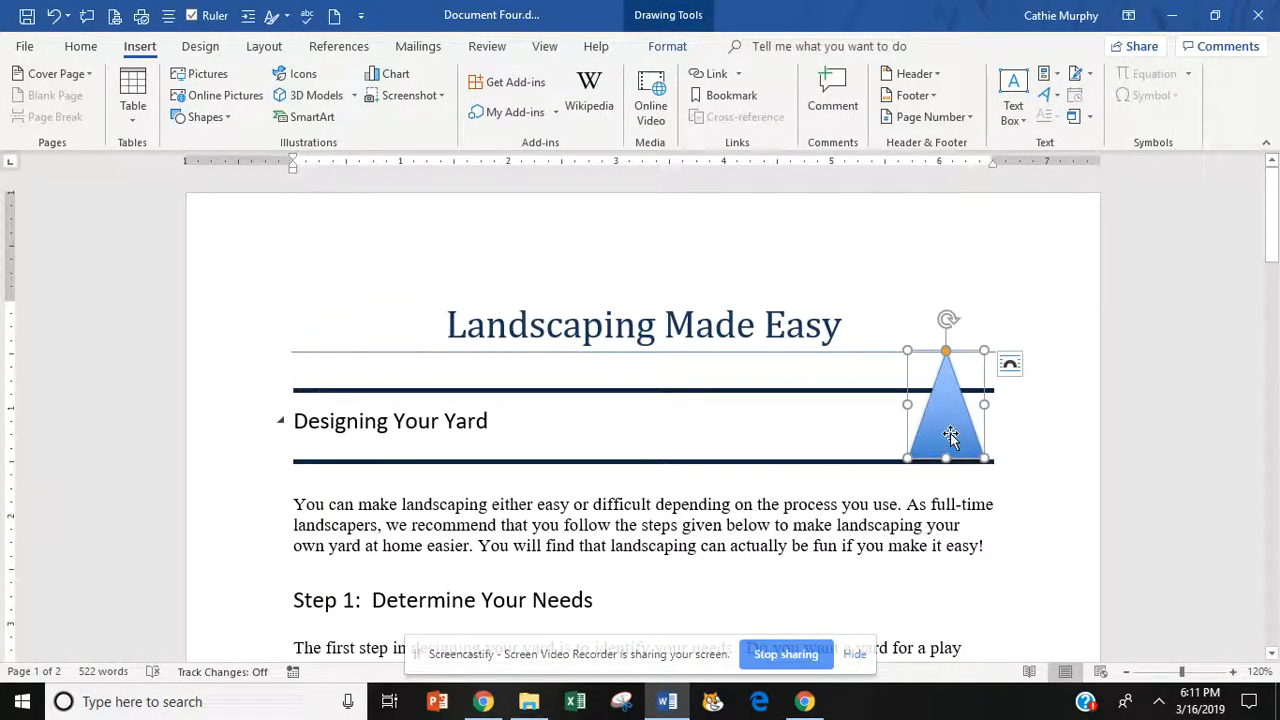
Paste a copy of the triangle, turn it upside down and fit it against the left side of the original
left_click(1166, 515)
key("ctrl+v")
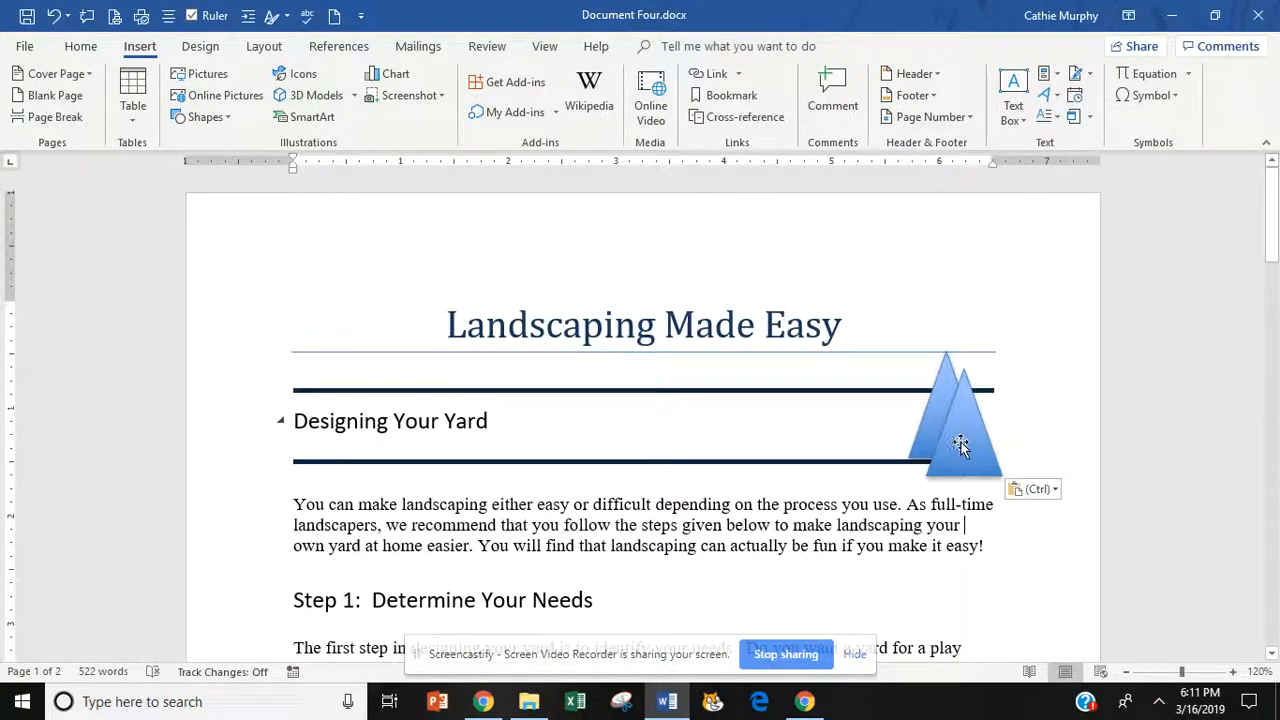
left_click_drag(960, 445, 853, 423)
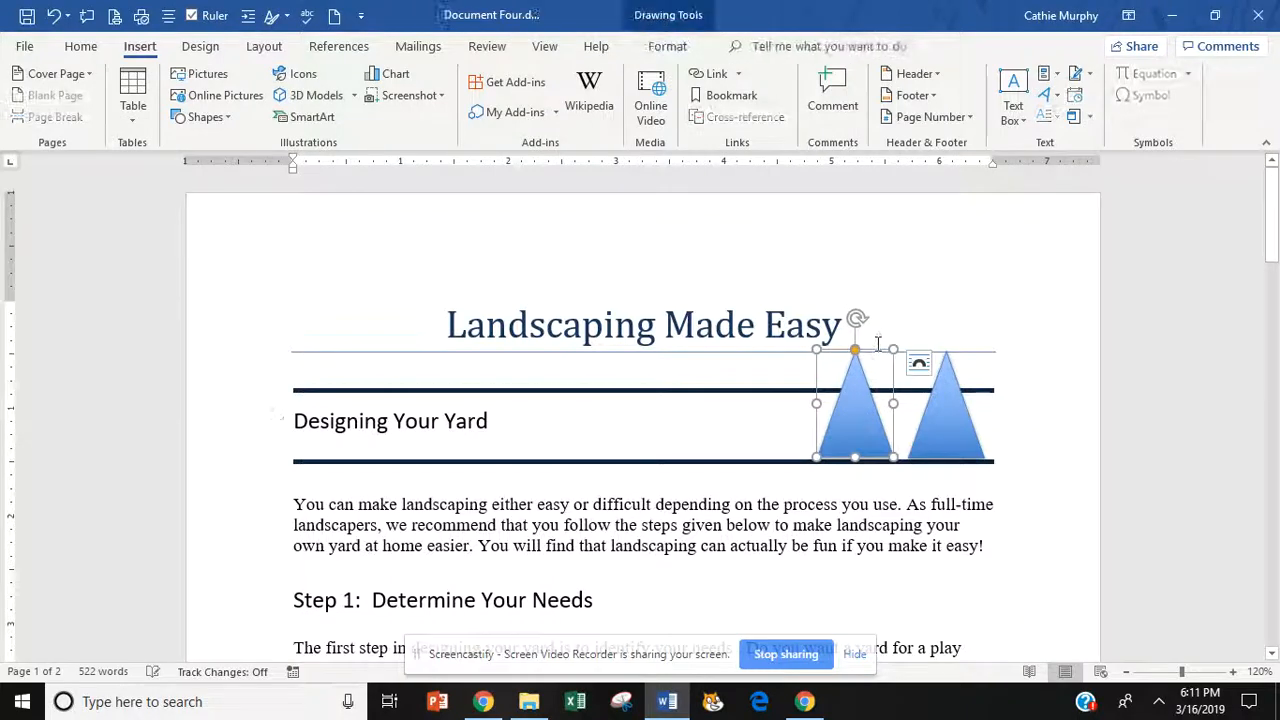
left_click_drag(861, 318, 855, 462)
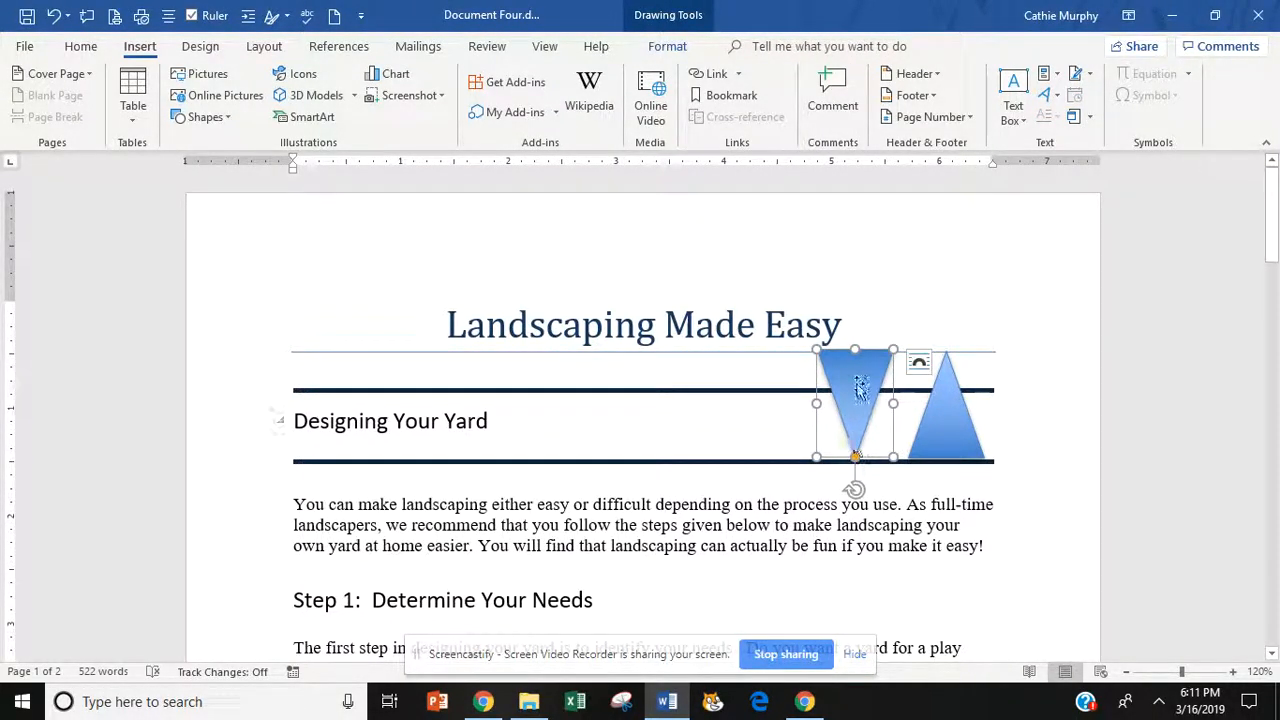
left_click_drag(858, 384, 906, 390)
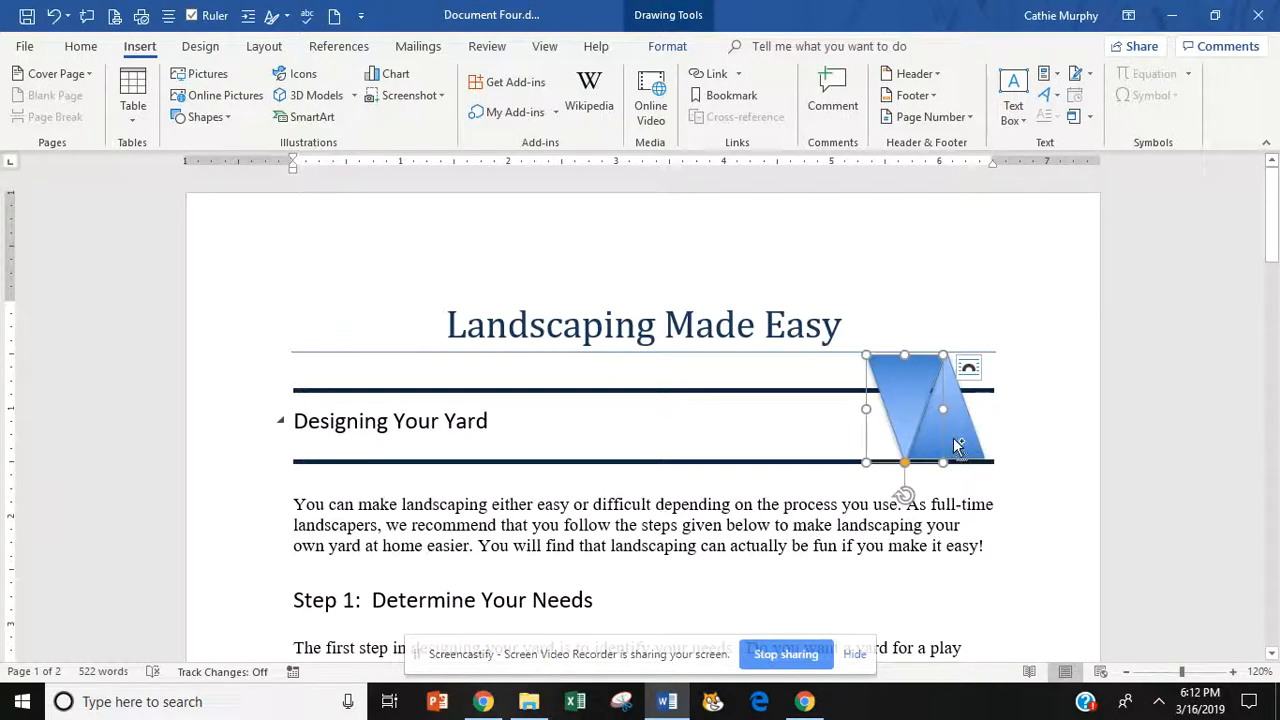
Group the two triangles and move the group up to the right of the "Landscaping Made Easy" title
key("ctrl")
key("ctrl")
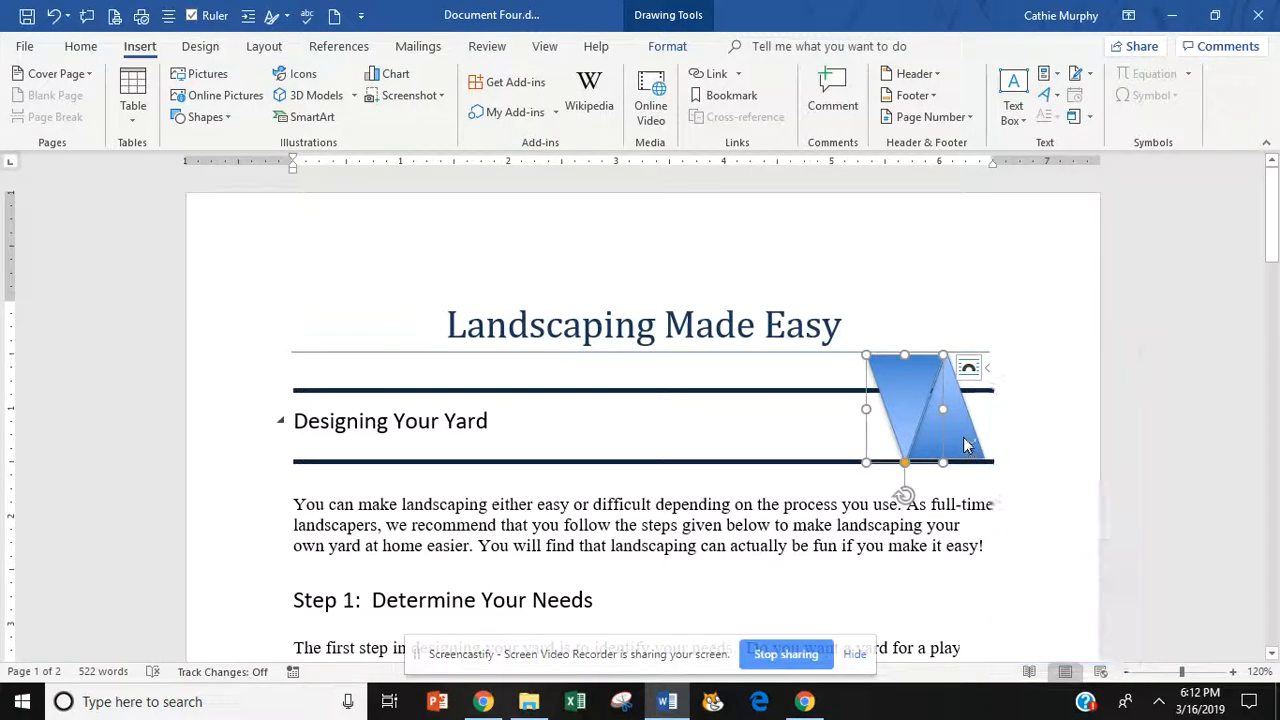
key("ctrl")
key("ctrl")
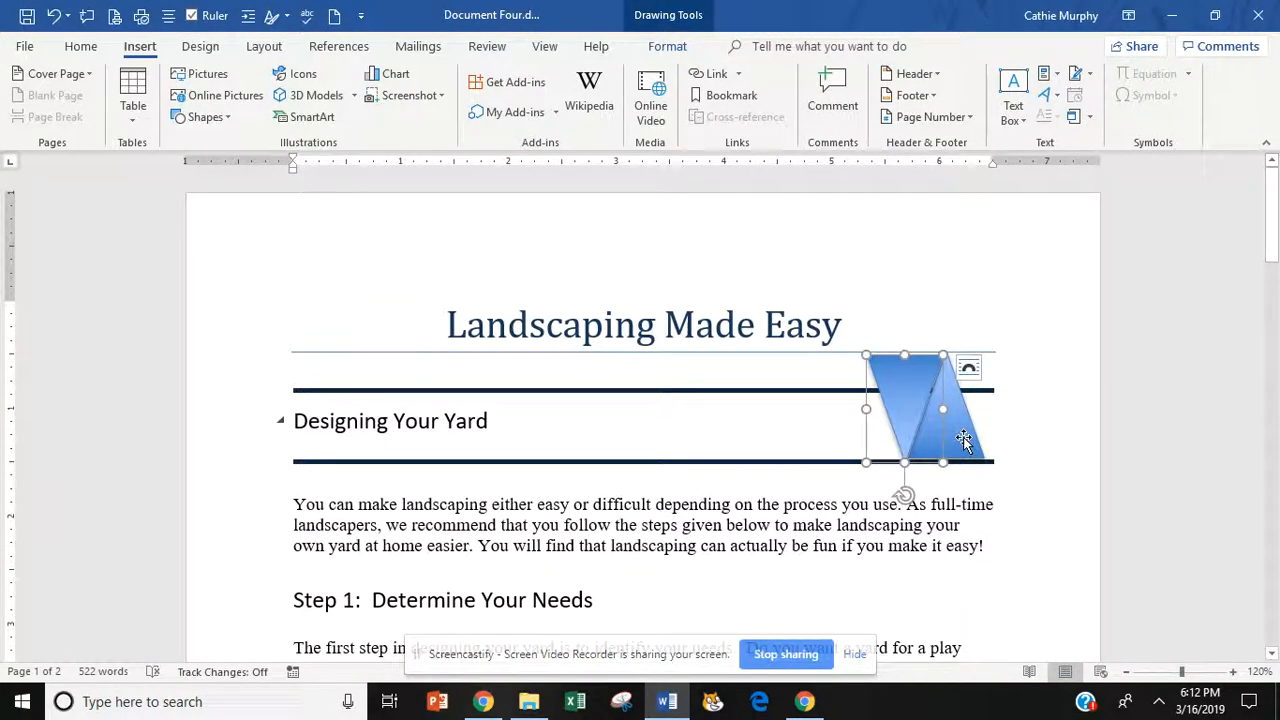
left_click(963, 436, "ctrl")
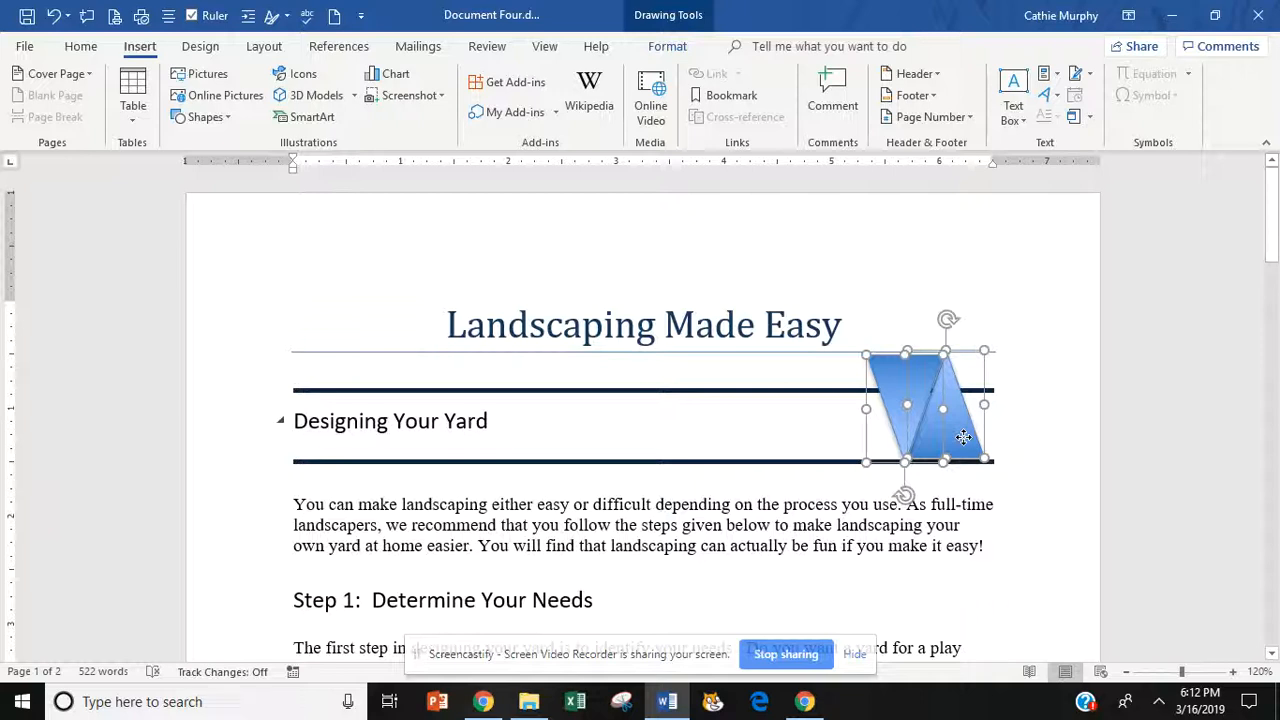
right_click(960, 414)
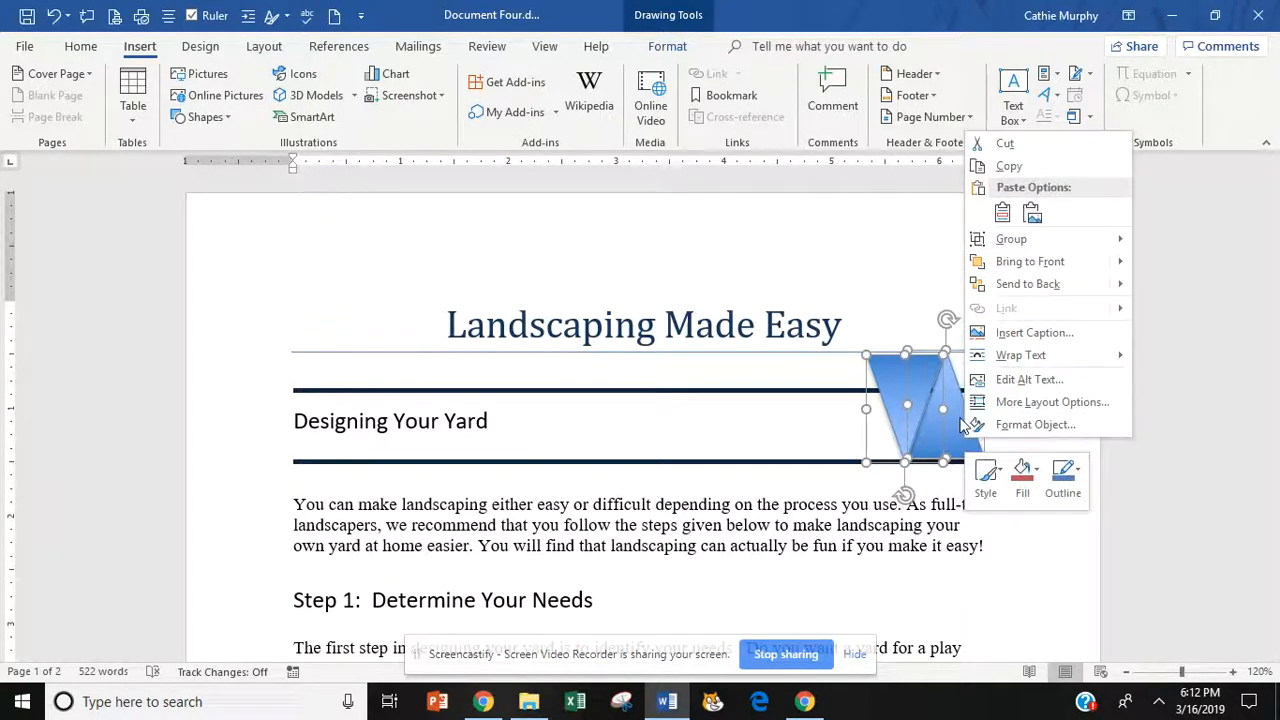
mouse_move(1025, 238)
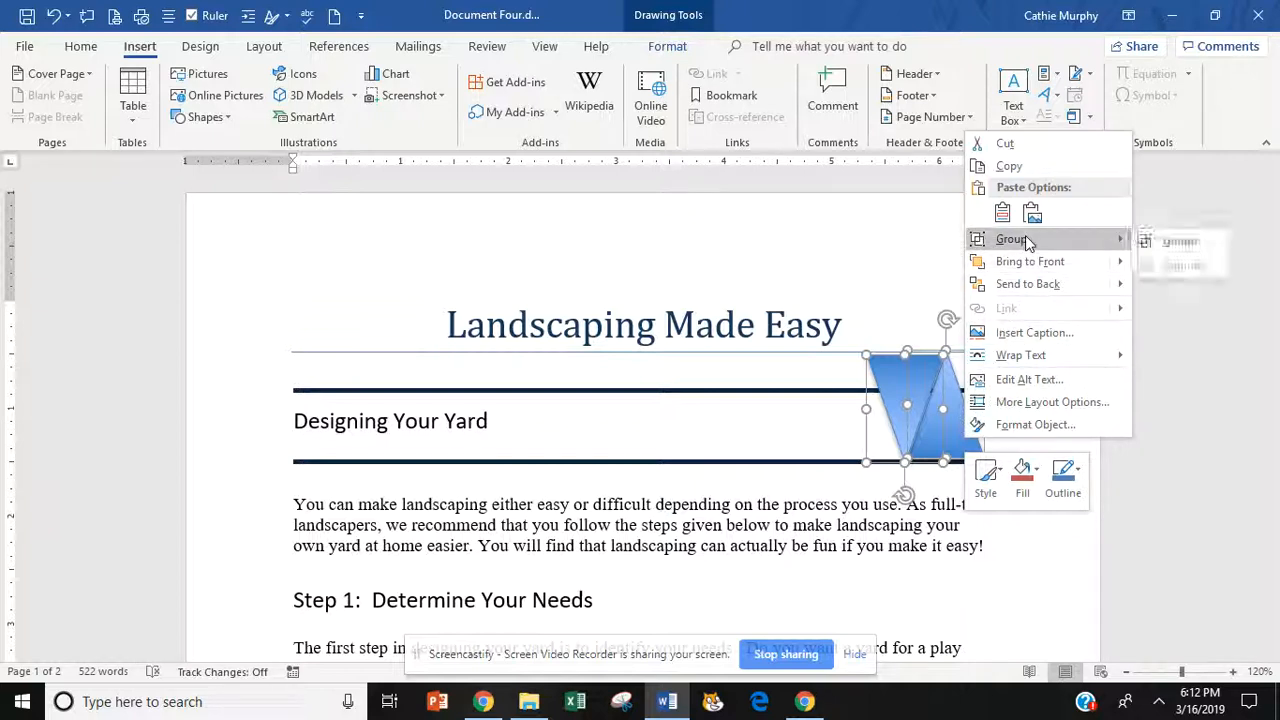
left_click(1161, 245)
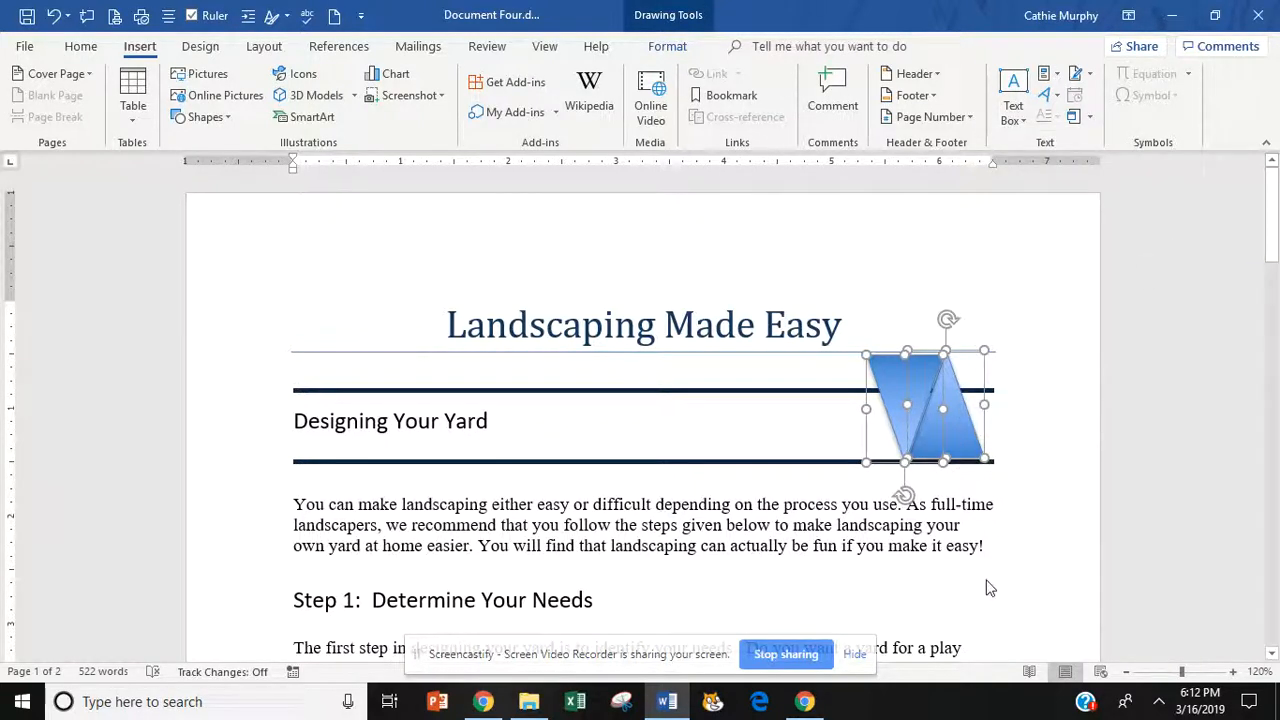
left_click(733, 522)
left_click_drag(919, 417, 968, 368)
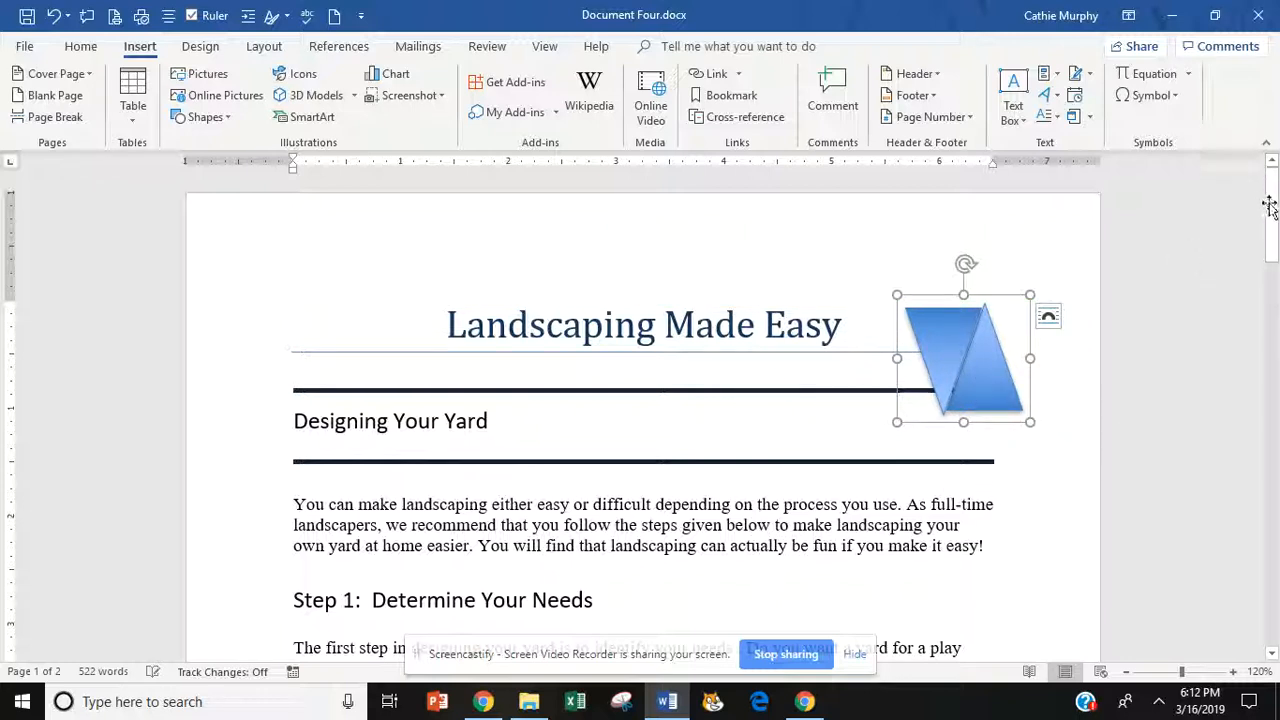
left_click(500, 461)
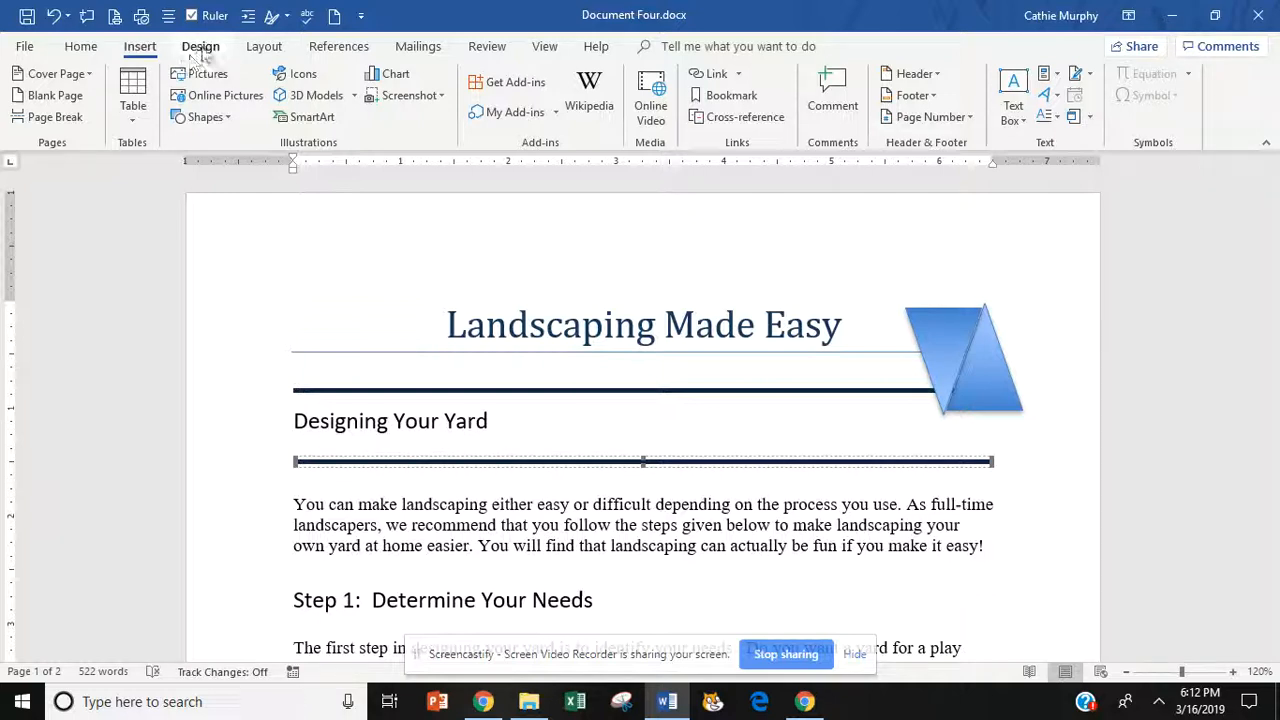
left_click(202, 47)
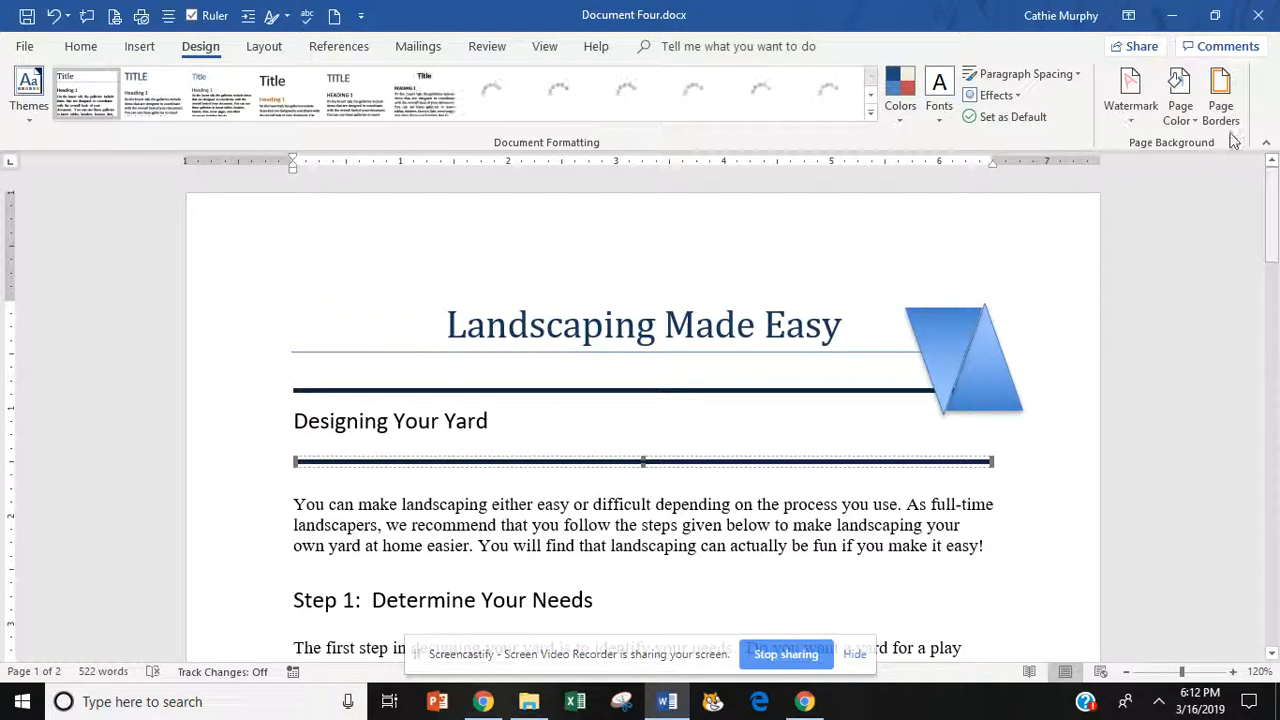
left_click(265, 48)
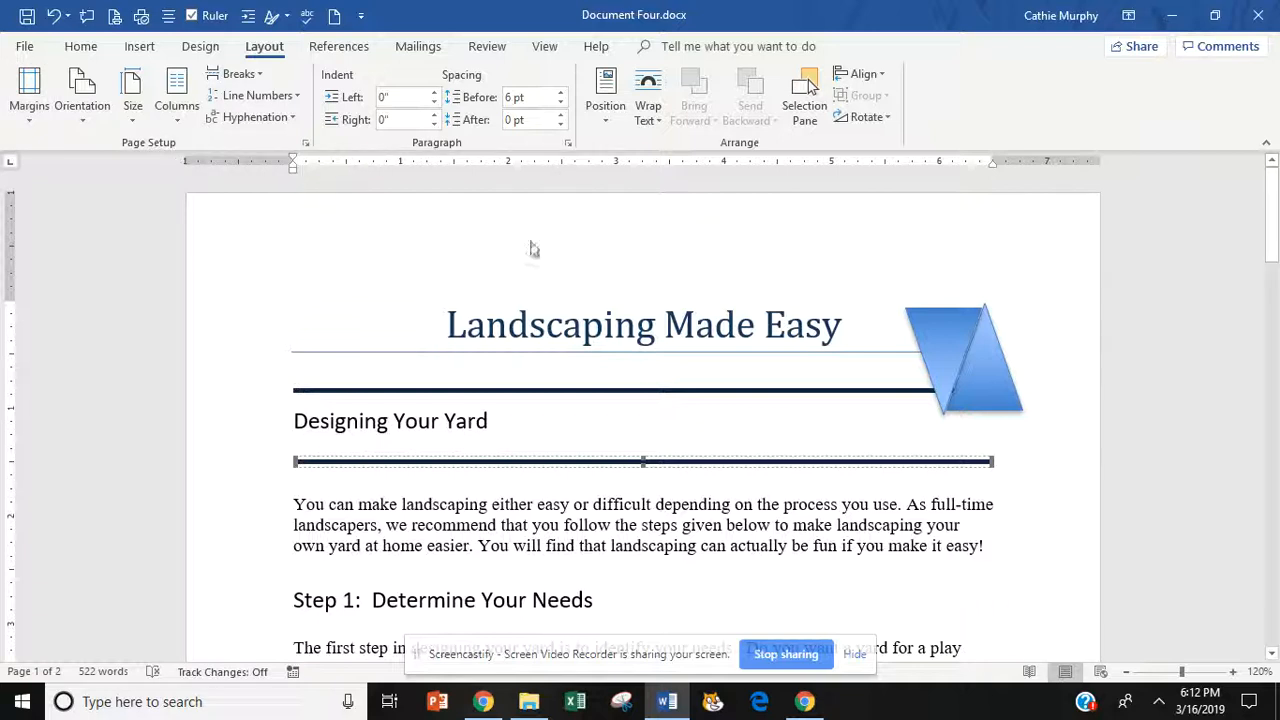
left_click(81, 48)
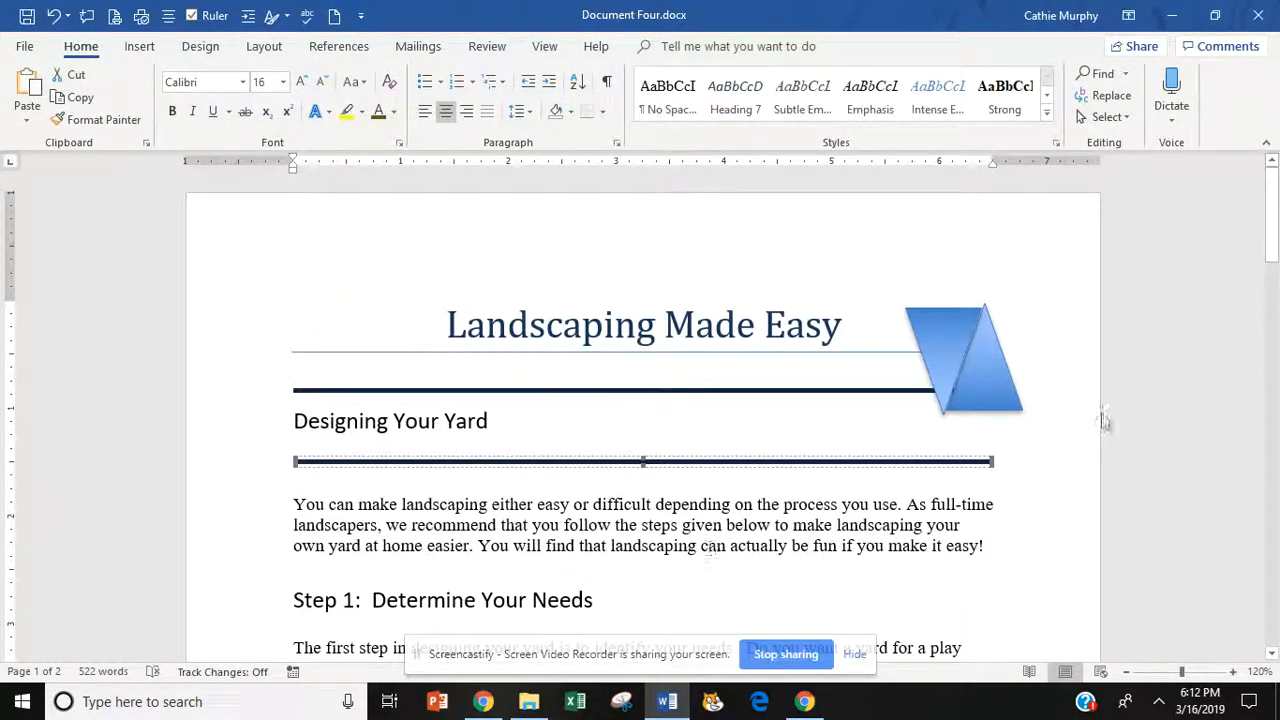
left_click_drag(1277, 234, 1277, 185)
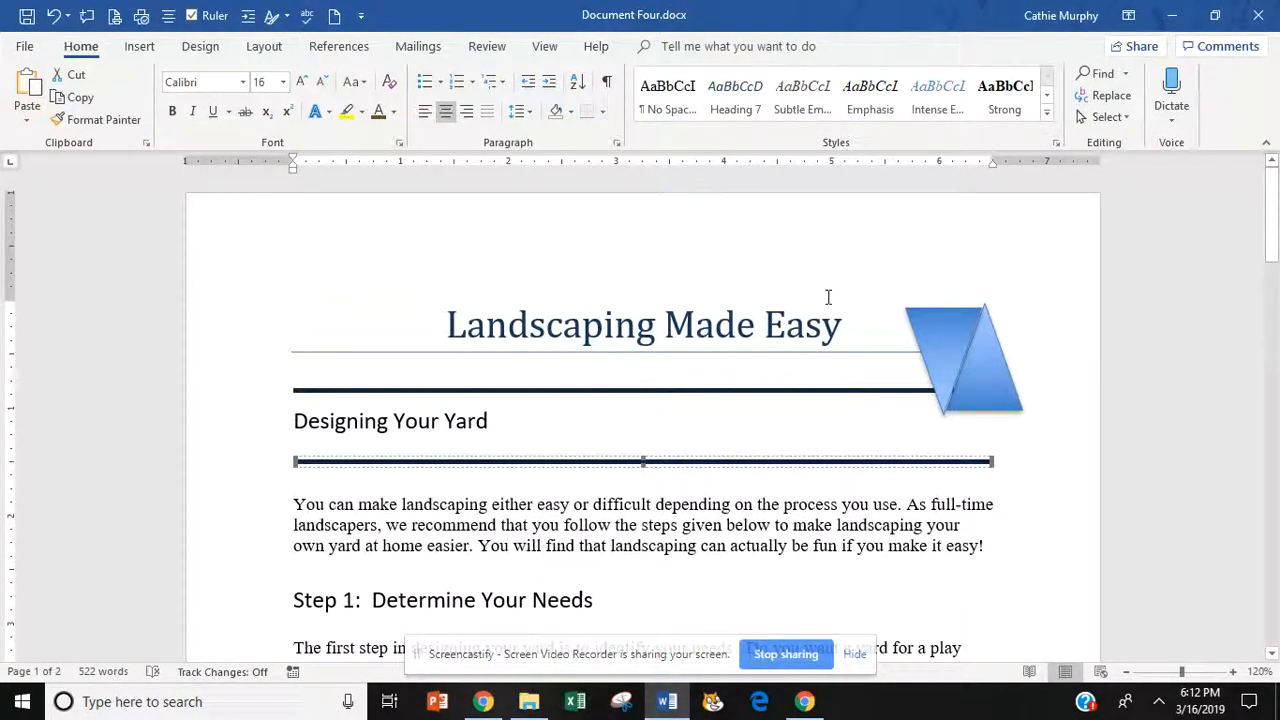